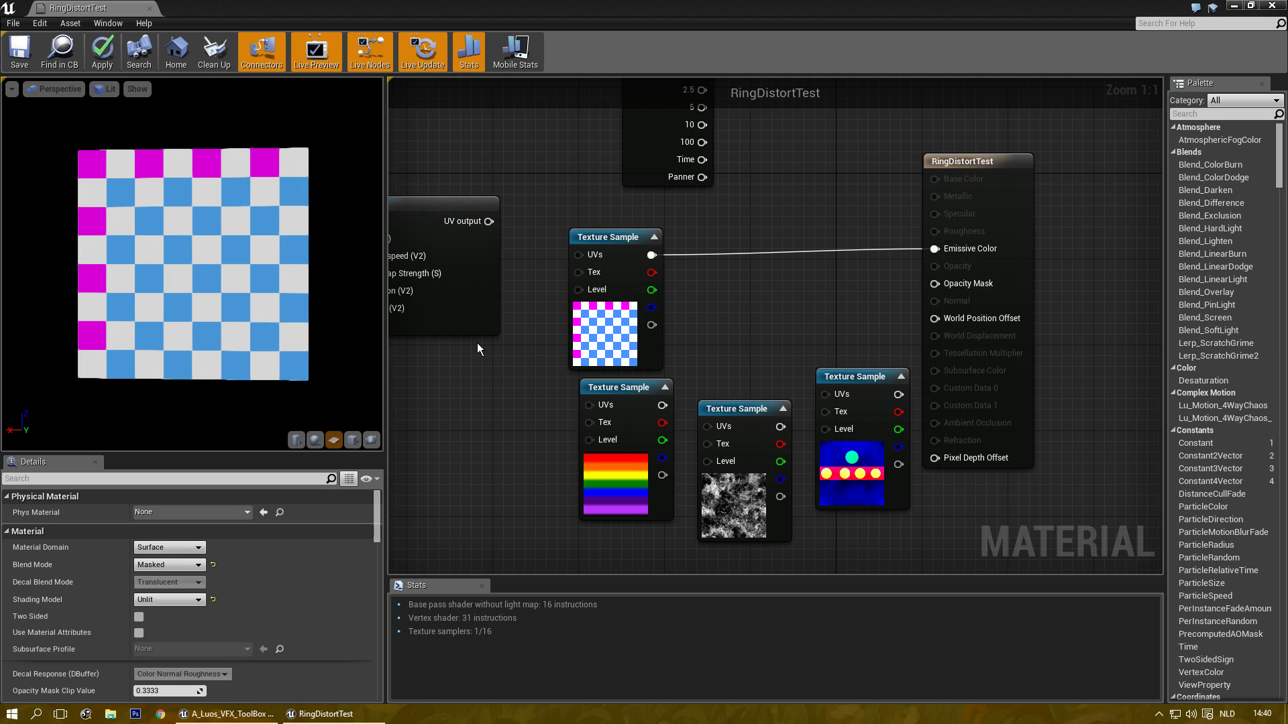
- Connect the Luos_RingDistorter UV output to the UVs of the checkerboard Texture Sample
right_drag(486, 417, 597, 431)
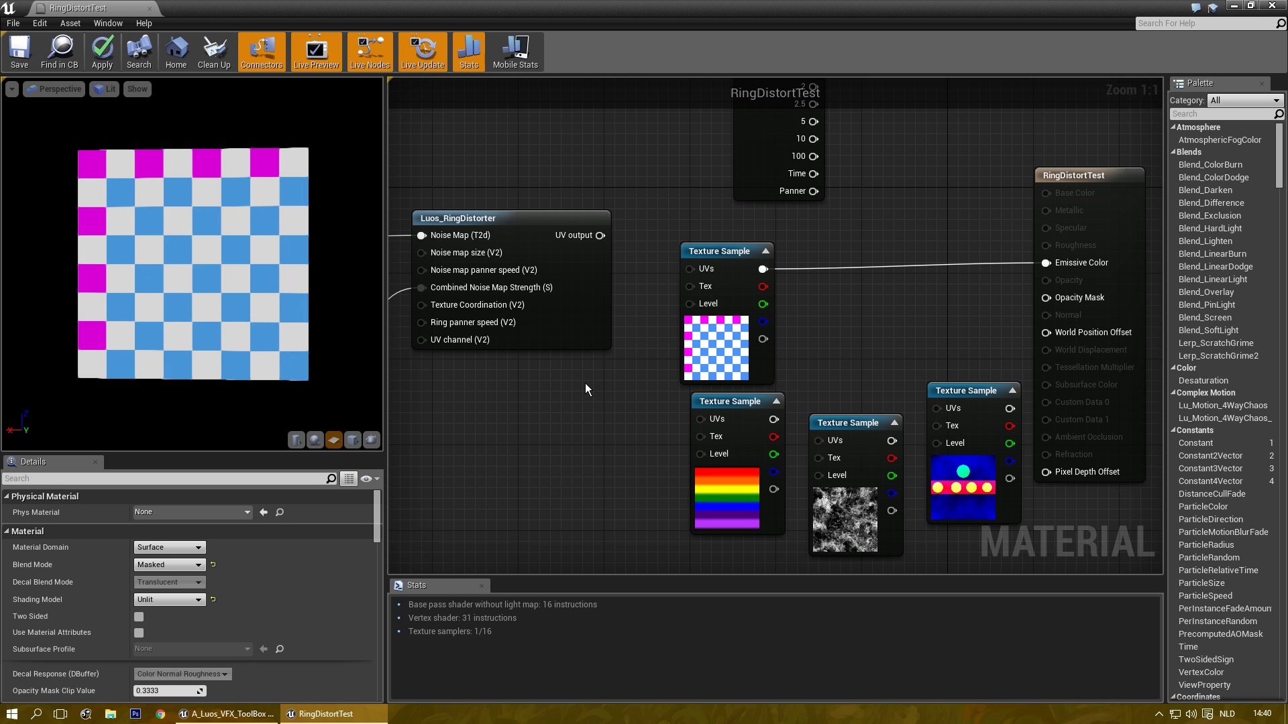
right_drag(585, 384, 646, 359)
right_drag(601, 168, 662, 220)
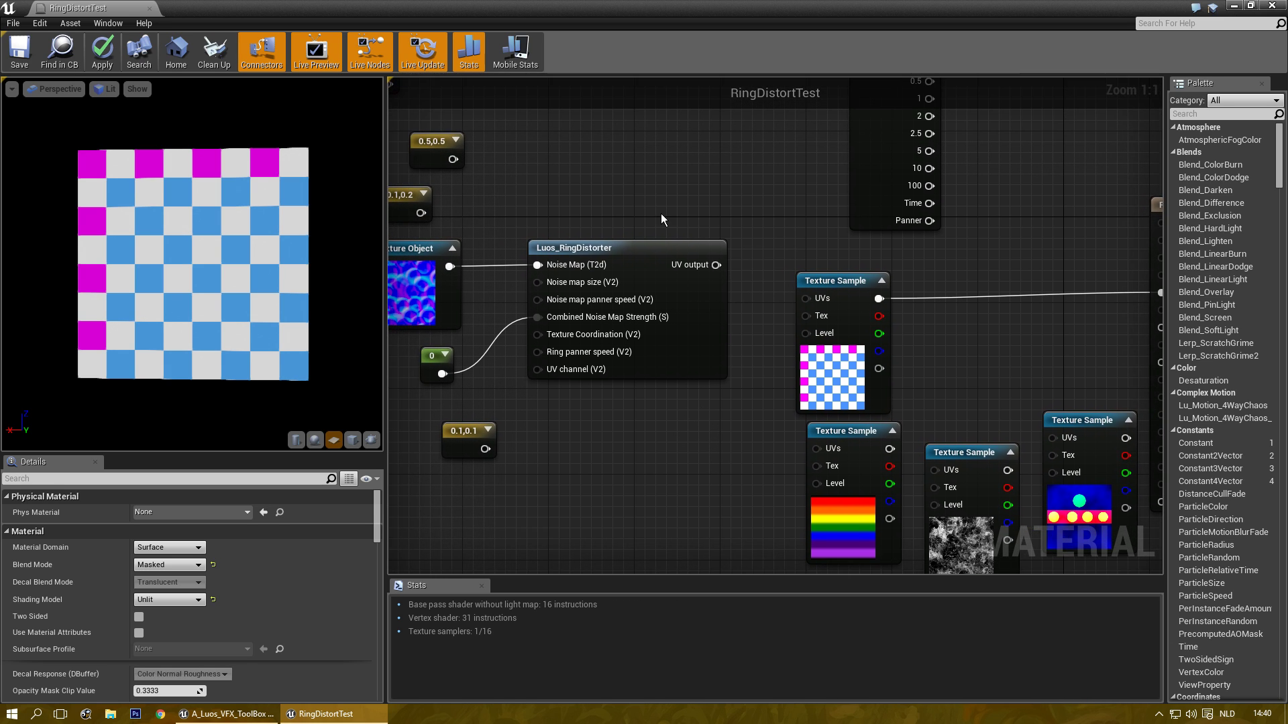
right_drag(751, 174, 677, 167)
right_drag(675, 450, 659, 400)
mouse_move(222, 268)
mouse_down()
mouse_move(195, 275)
mouse_move(195, 335)
mouse_move(207, 281)
mouse_up()
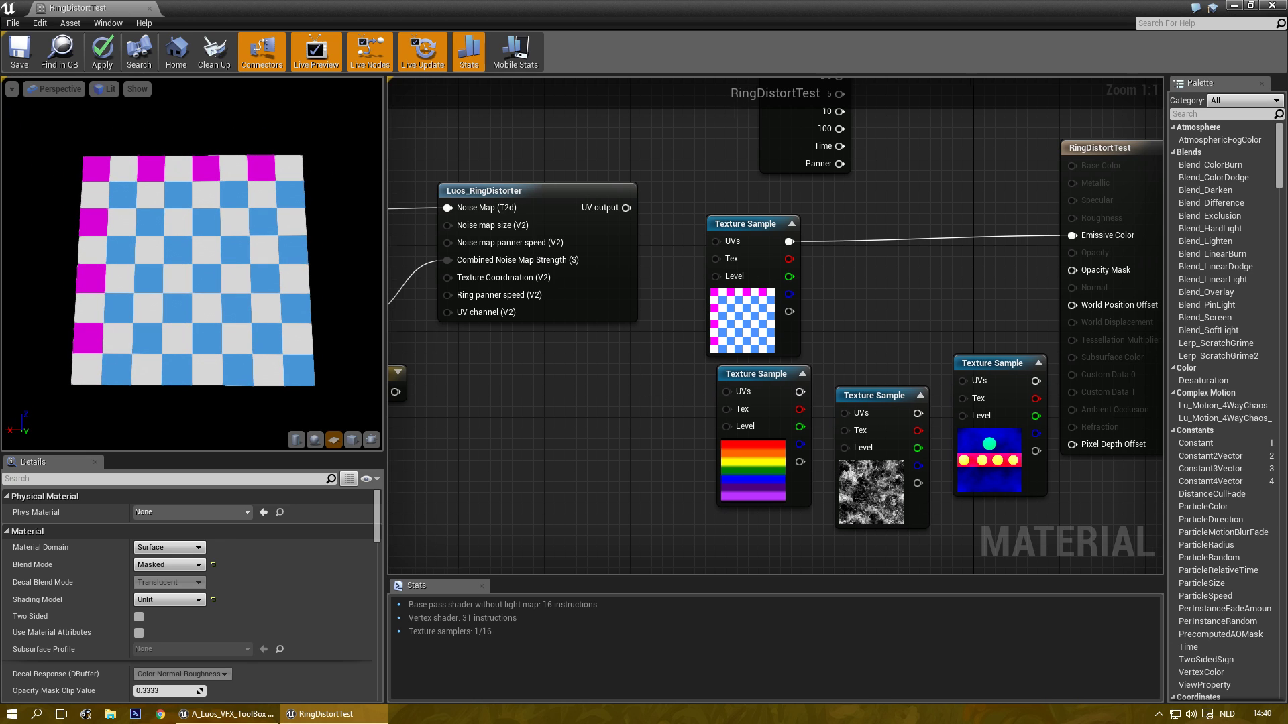
right_drag(627, 224, 659, 260)
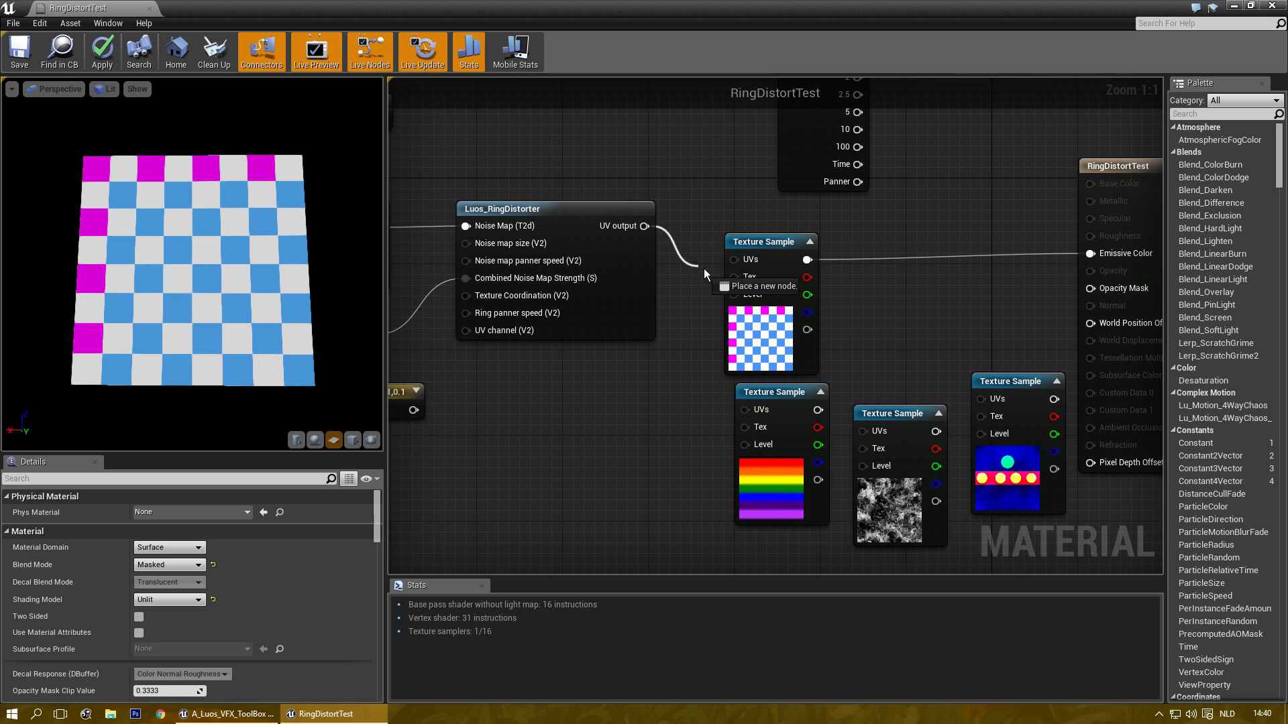
drag(736, 260, 735, 260)
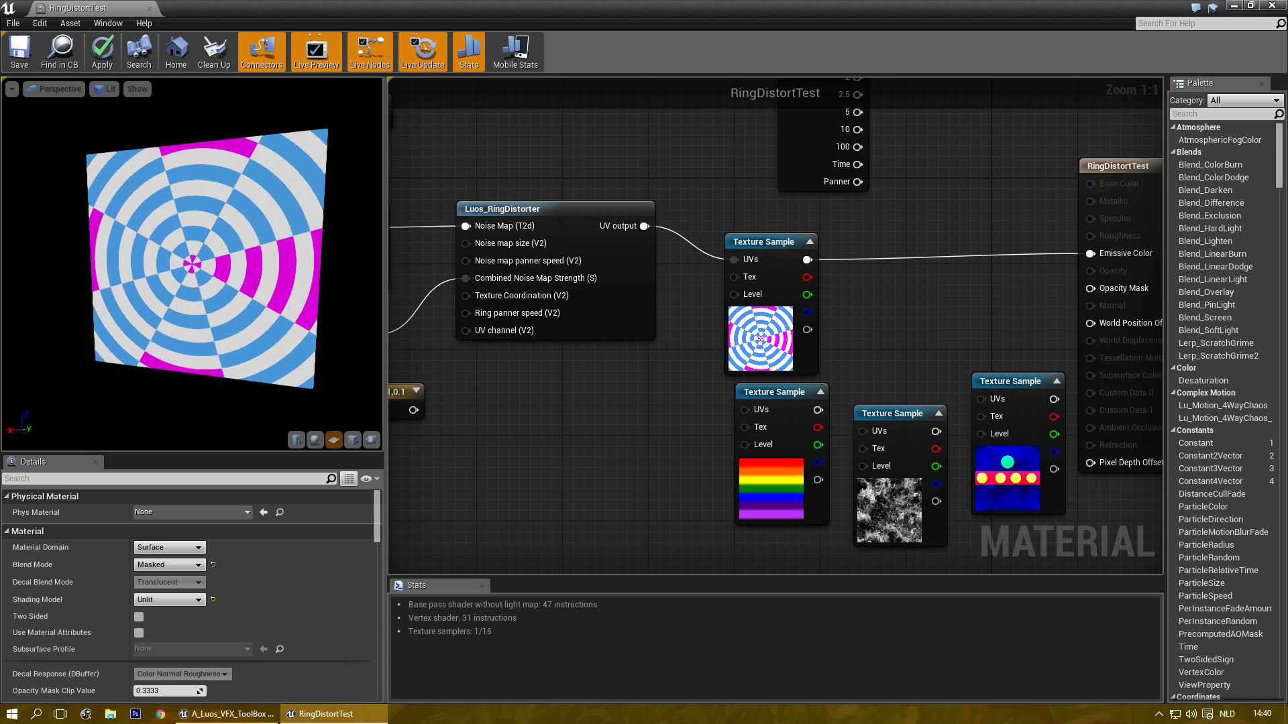
- Connect the 0,0 constant vector to the Ring panner speed input of Luos_RingDistorter
drag(192, 264, 168, 269)
drag(264, 240, 287, 253)
right_drag(414, 415, 555, 364)
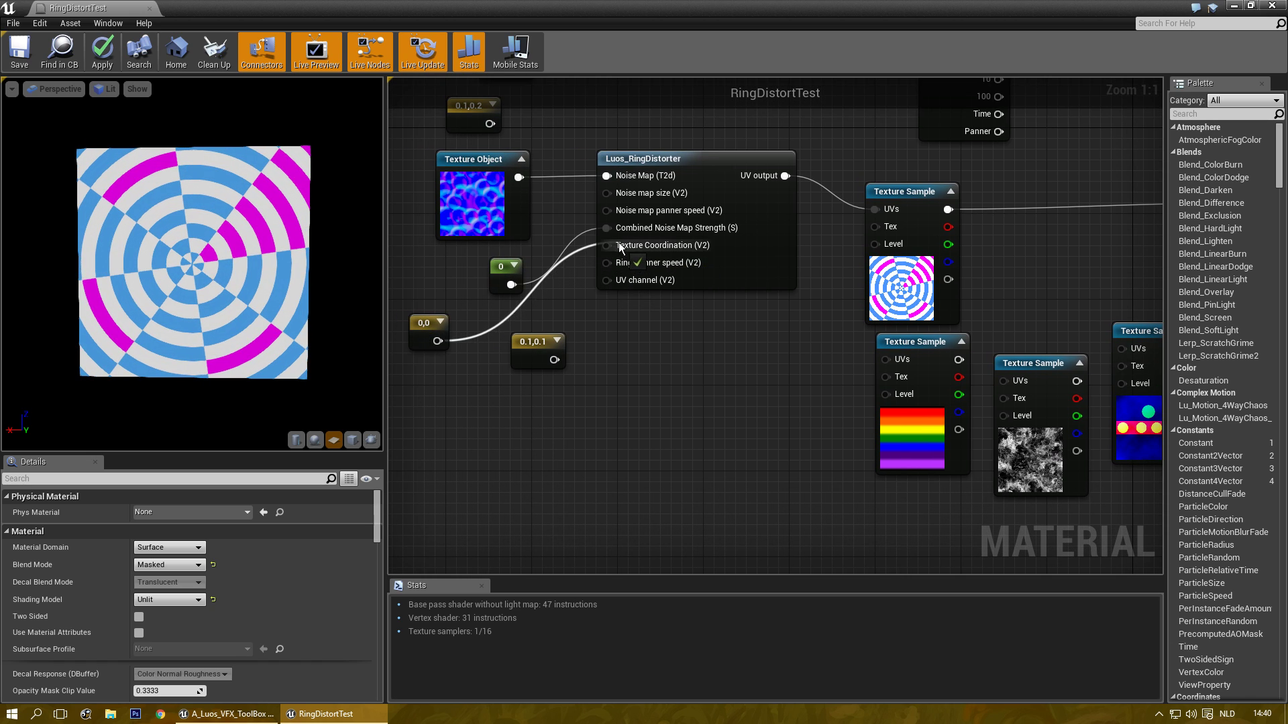
drag(614, 268, 615, 267)
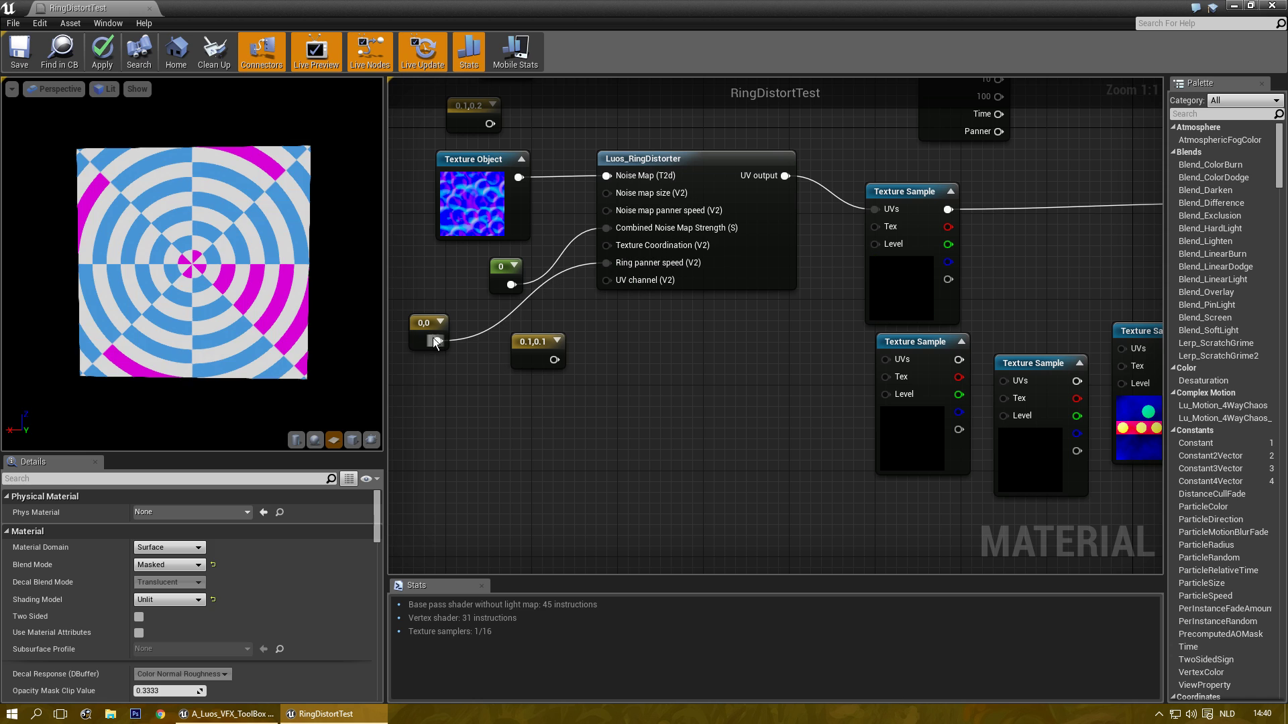
- Try R values of 1 and -2 on the constant vector that drives the ring panner speed
drag(424, 335, 440, 343)
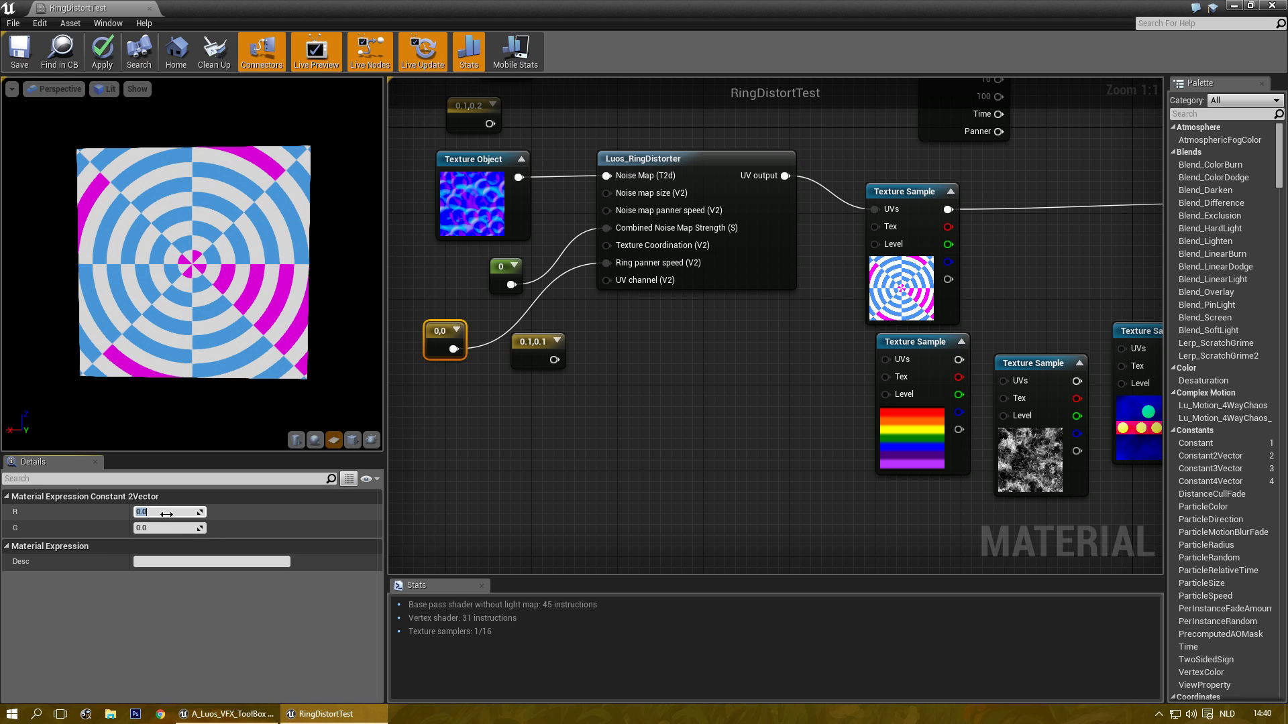
text(1)
key(Return)
text(-2)
key(Return)
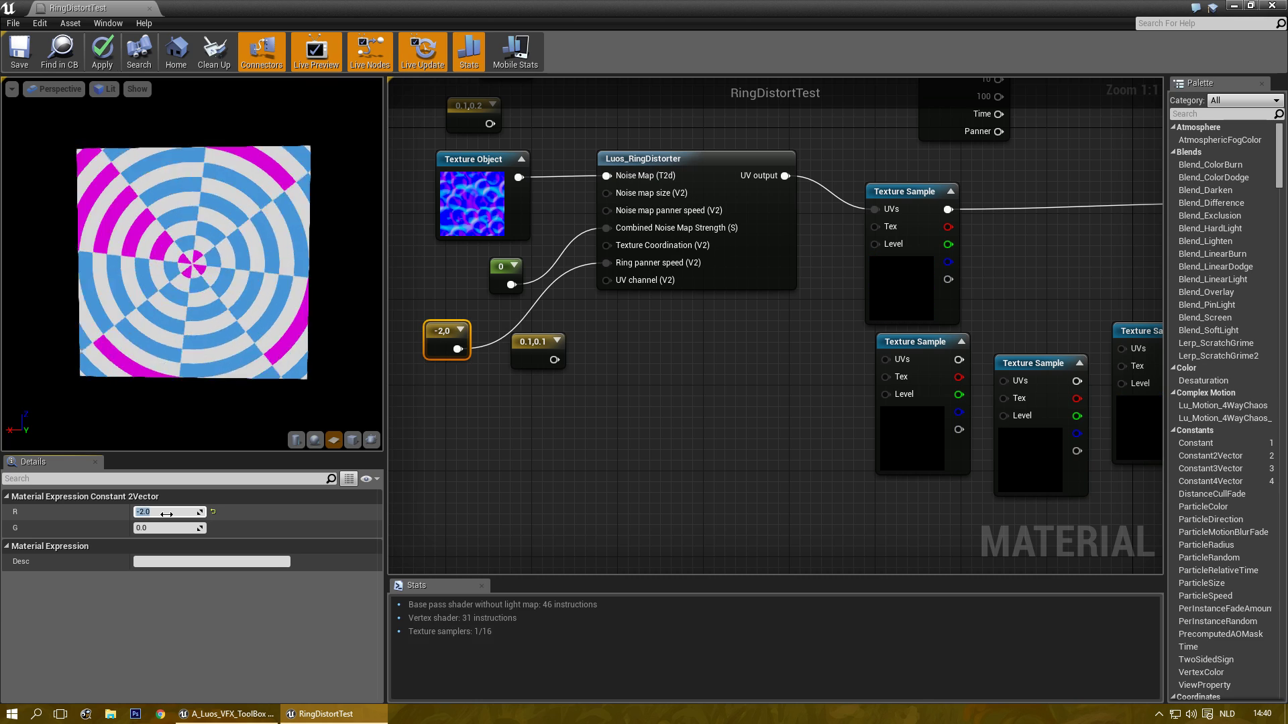
- Try the ring panner speed vector with R and G both at 1, followed by R at 0
text(1)
key(Return)
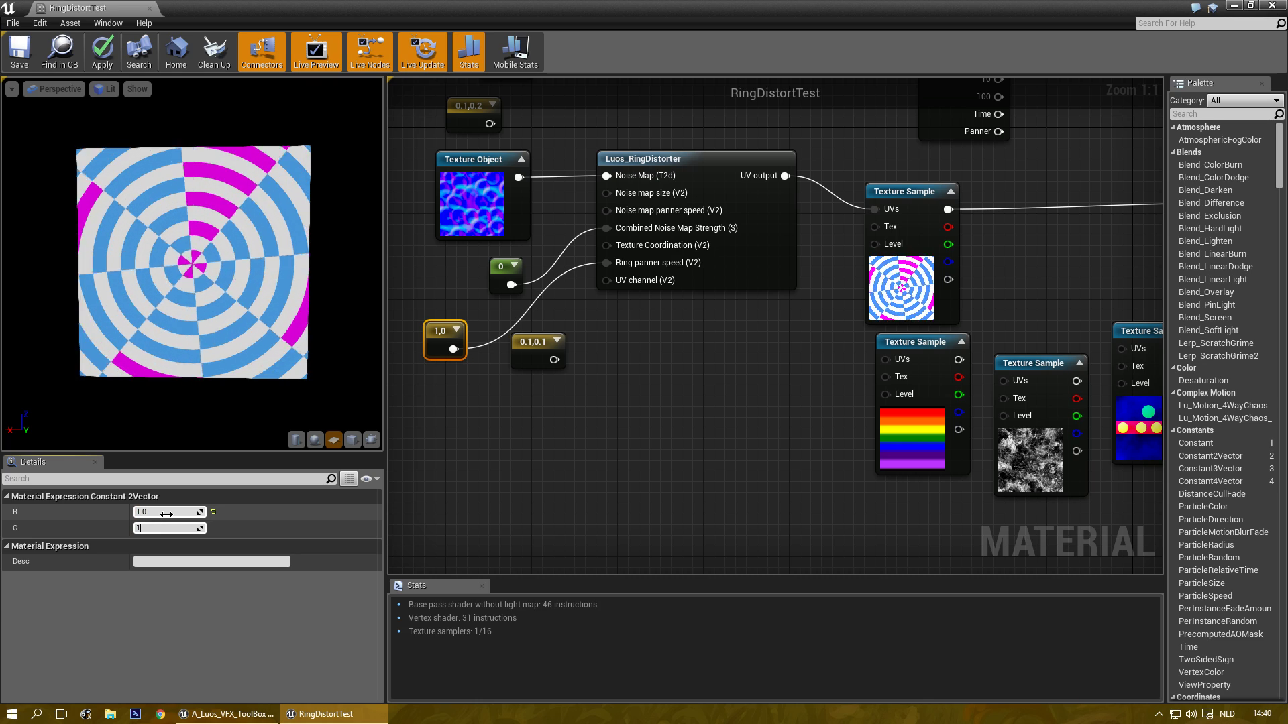
text(1)
key(Return)
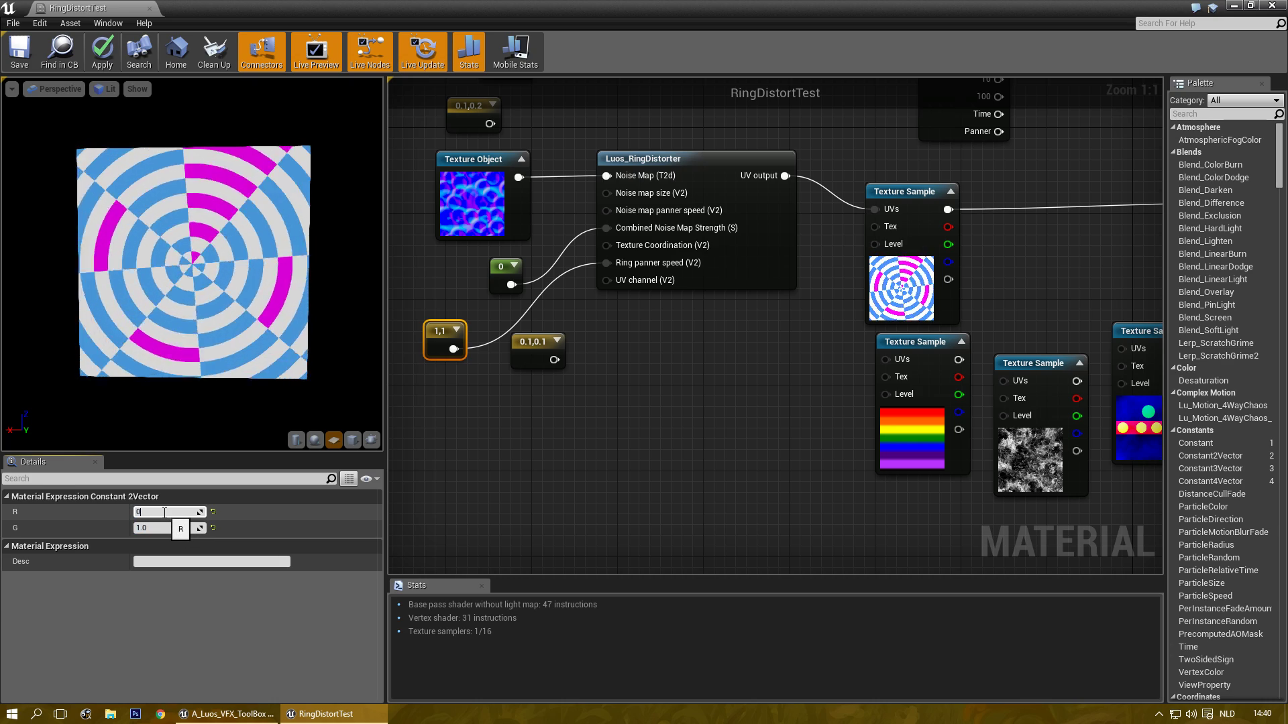
click(164, 512)
text(0)
key(Return)
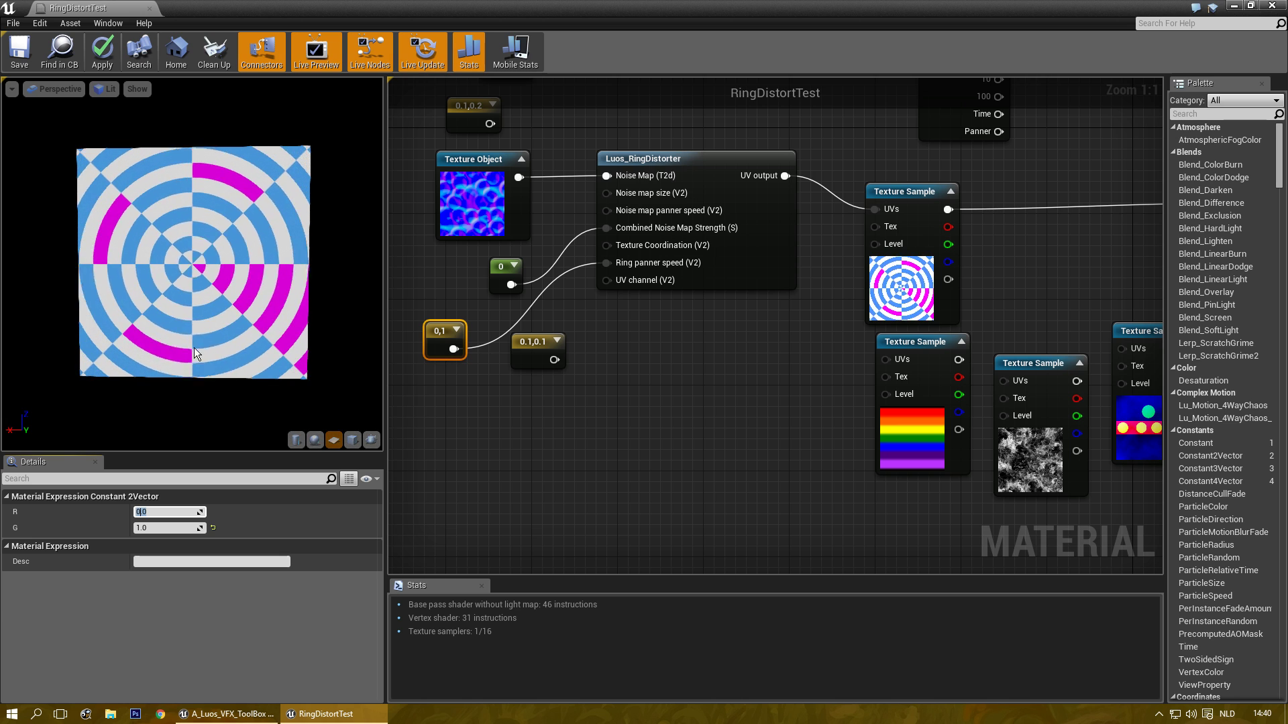
- Set the ring panner speed vector to R 0.1 and G 0.2
text(0.1)
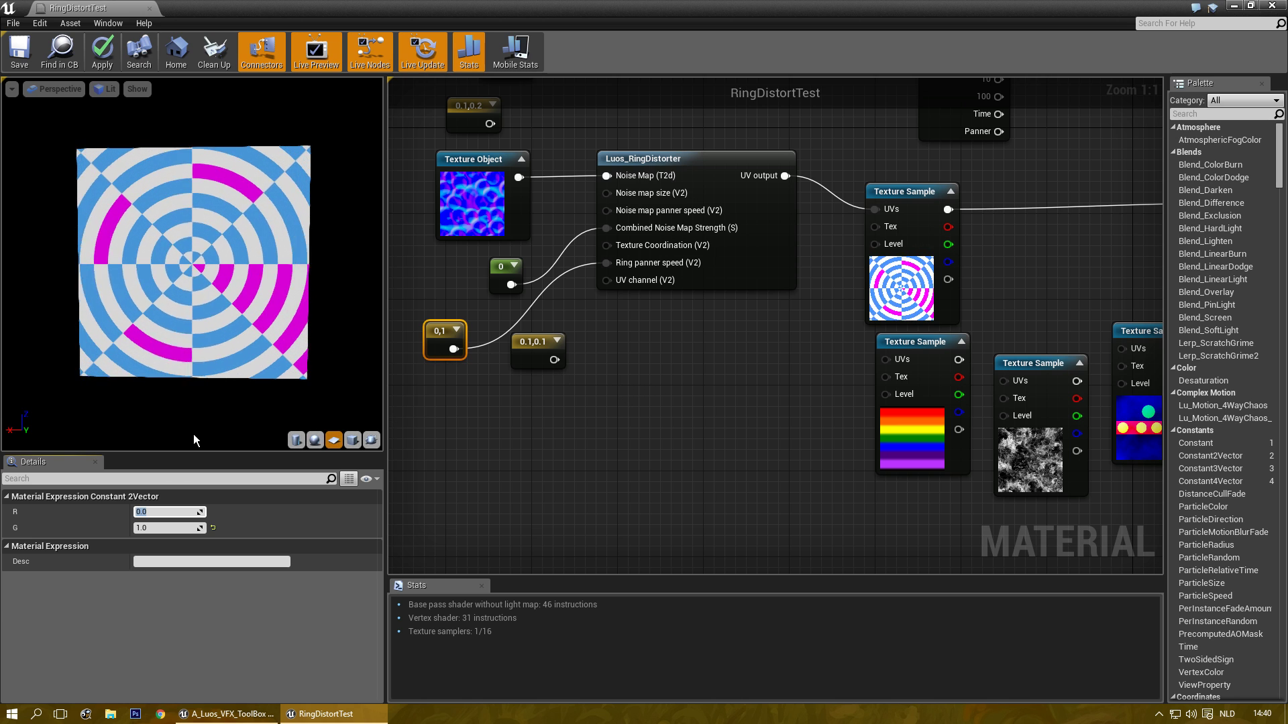
key(Tab)
text(0.2)
key(Return)
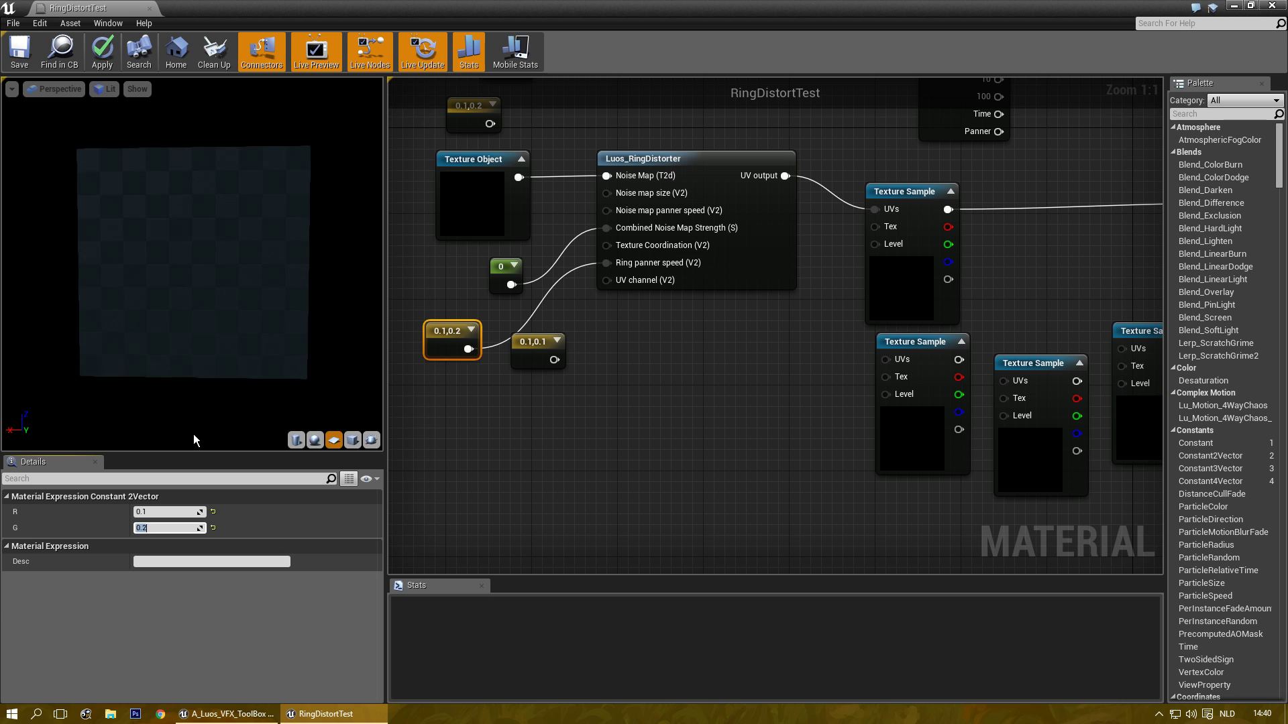
- Move the noise strength constant and the Texture Object node slightly farther from the Luos_RingDistorter node
right_drag(706, 385, 742, 447)
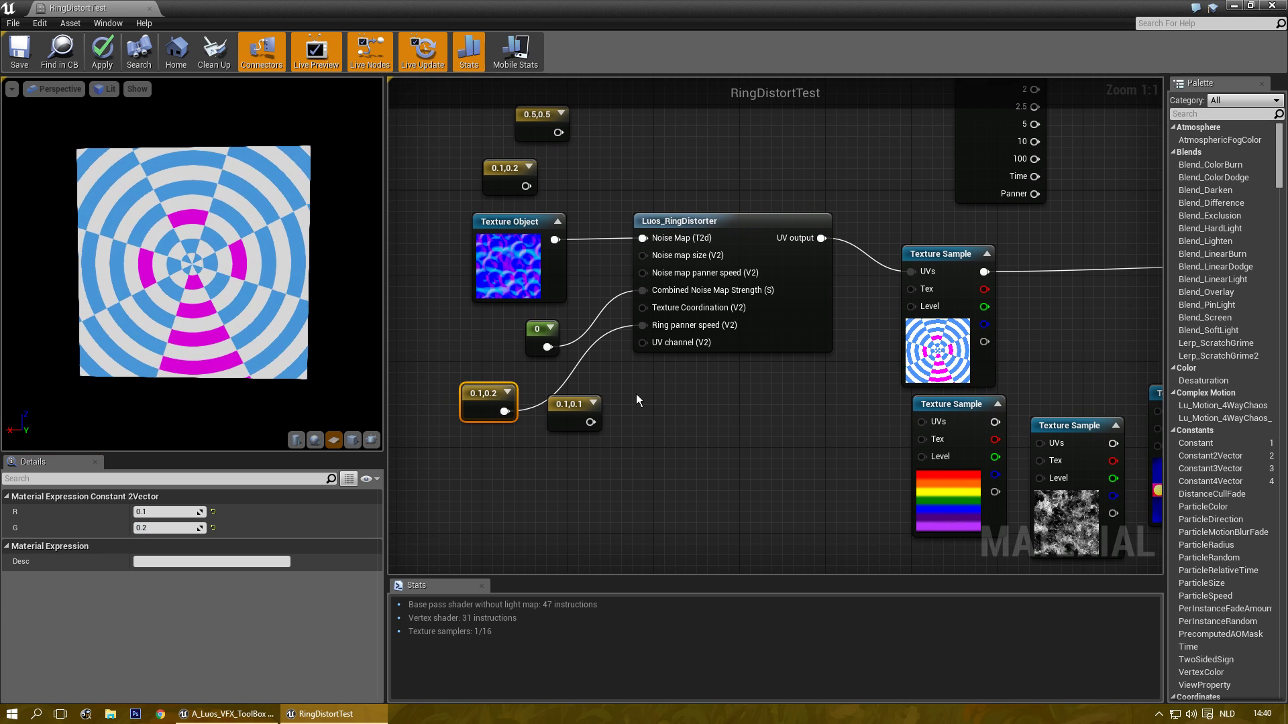
click(527, 330)
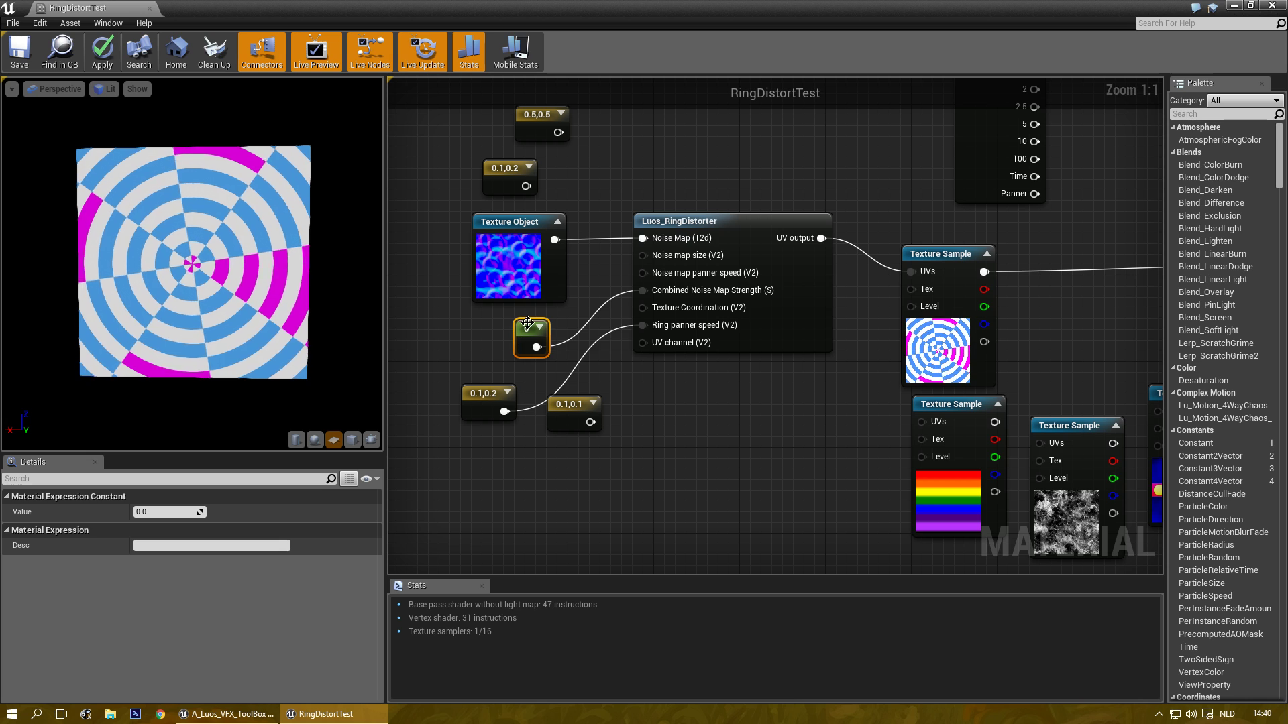
drag(528, 334, 517, 323)
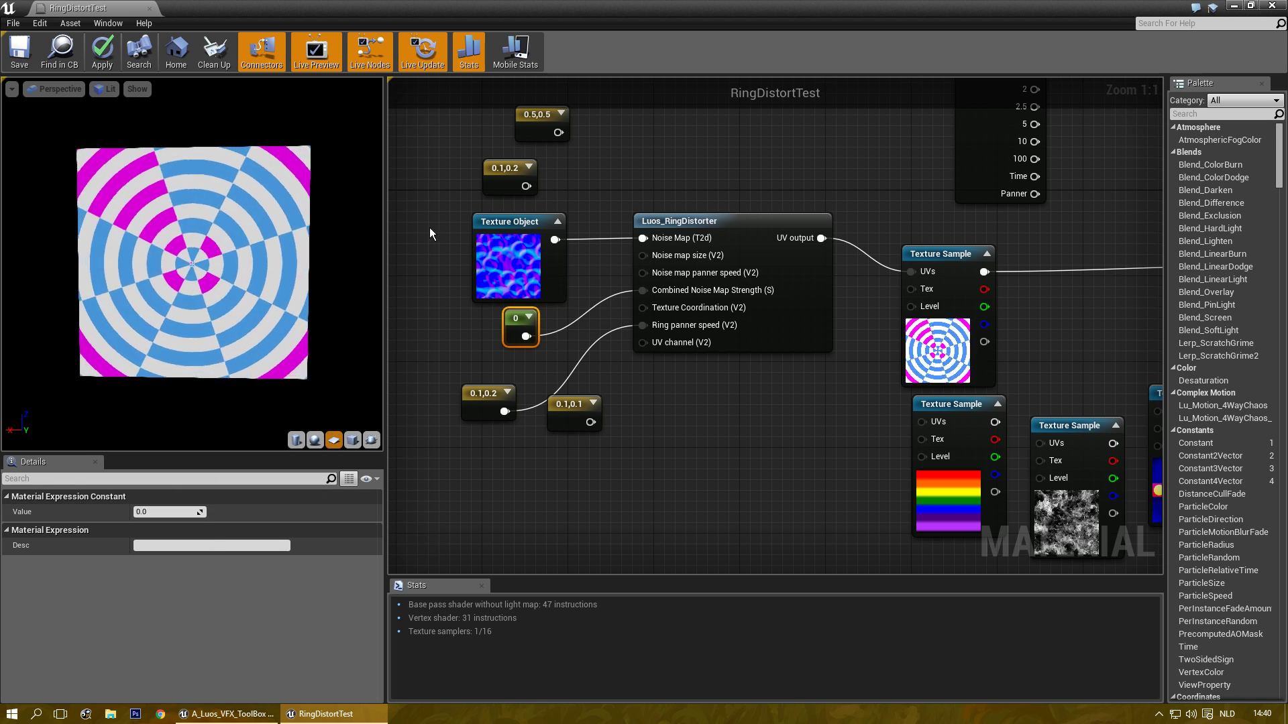
drag(515, 225, 489, 230)
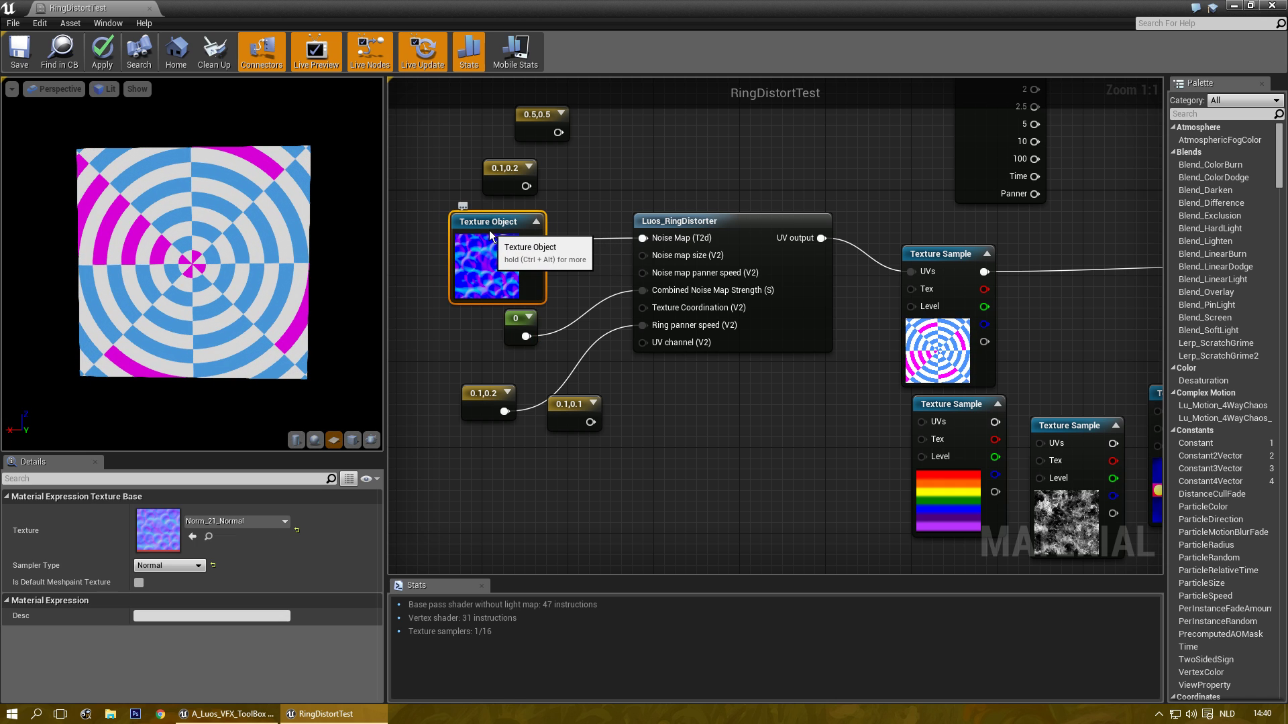
- Try 0.2, 1 and 10 as values for the constant feeding Combined Noise Map Strength
click(515, 320)
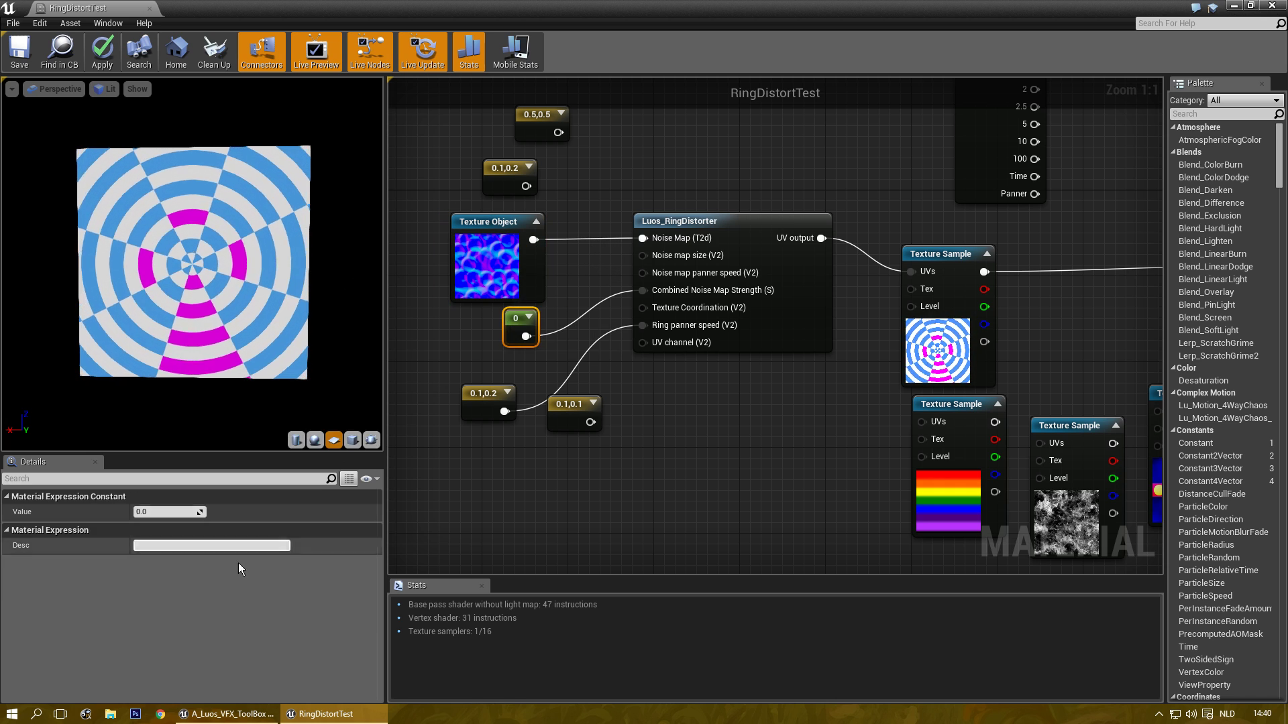
click(158, 512)
text(0.2)
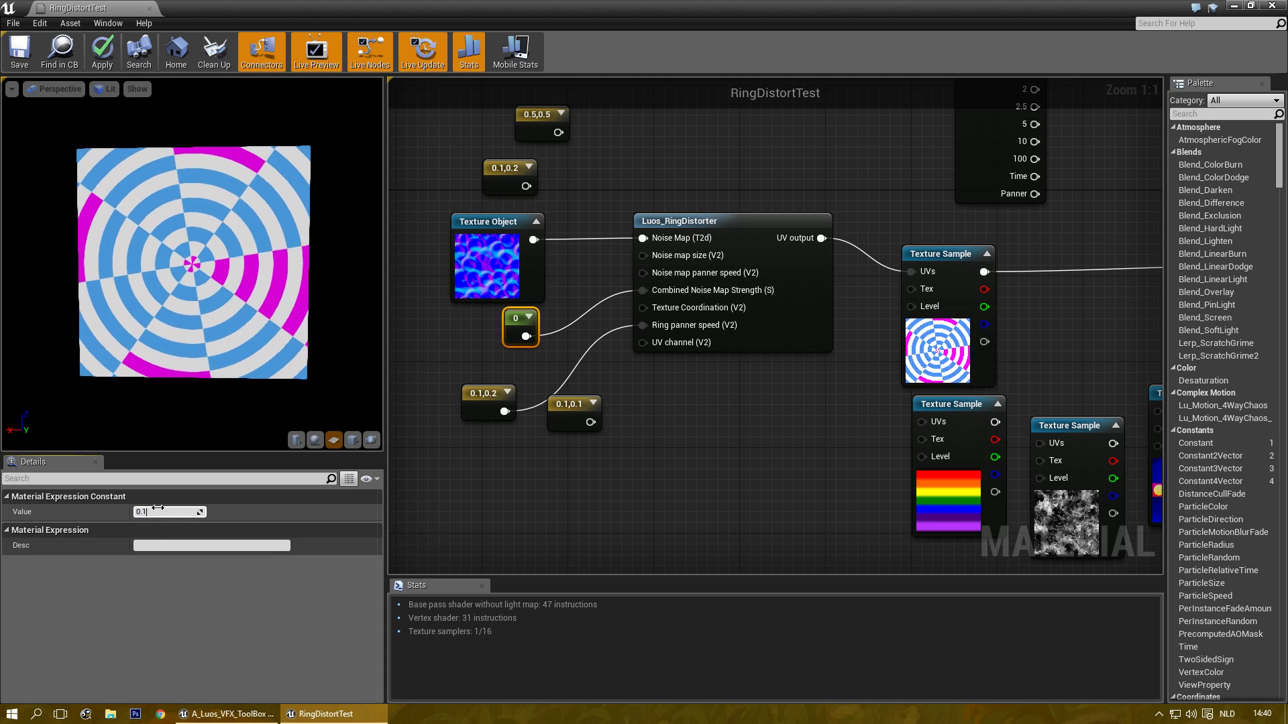
key(Return)
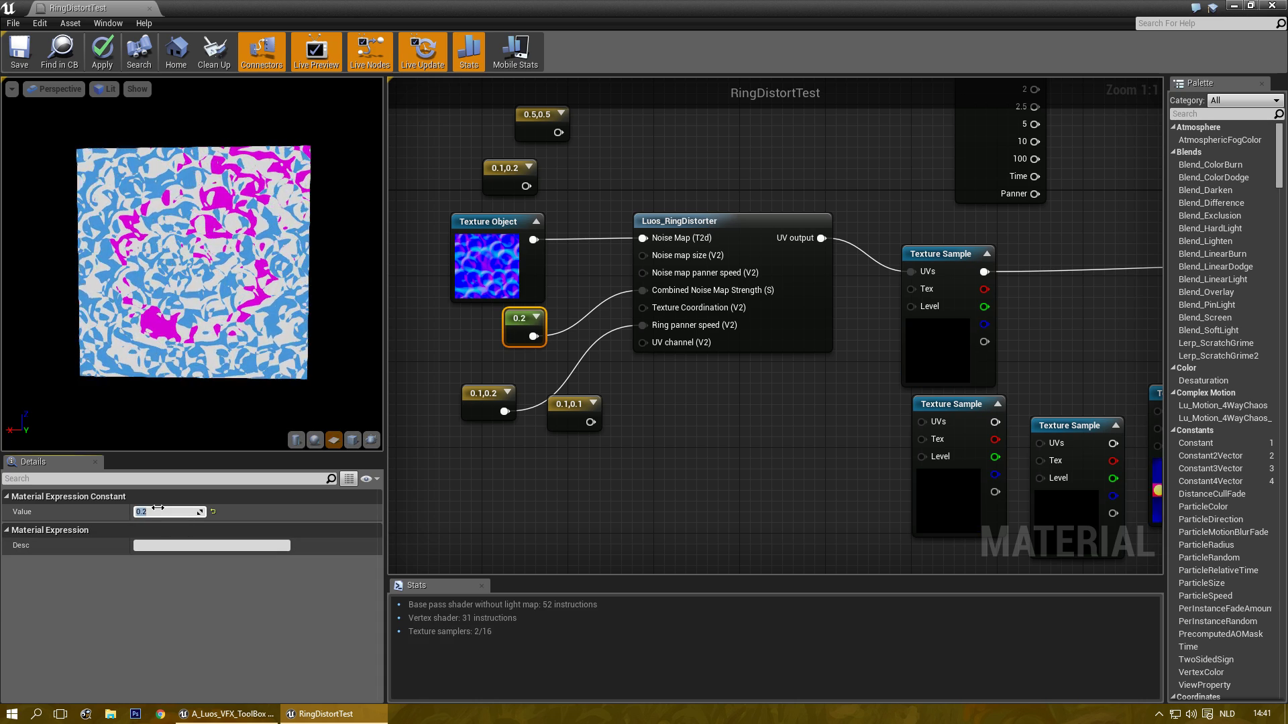
text(1)
key(Return)
text(10)
key(Return)
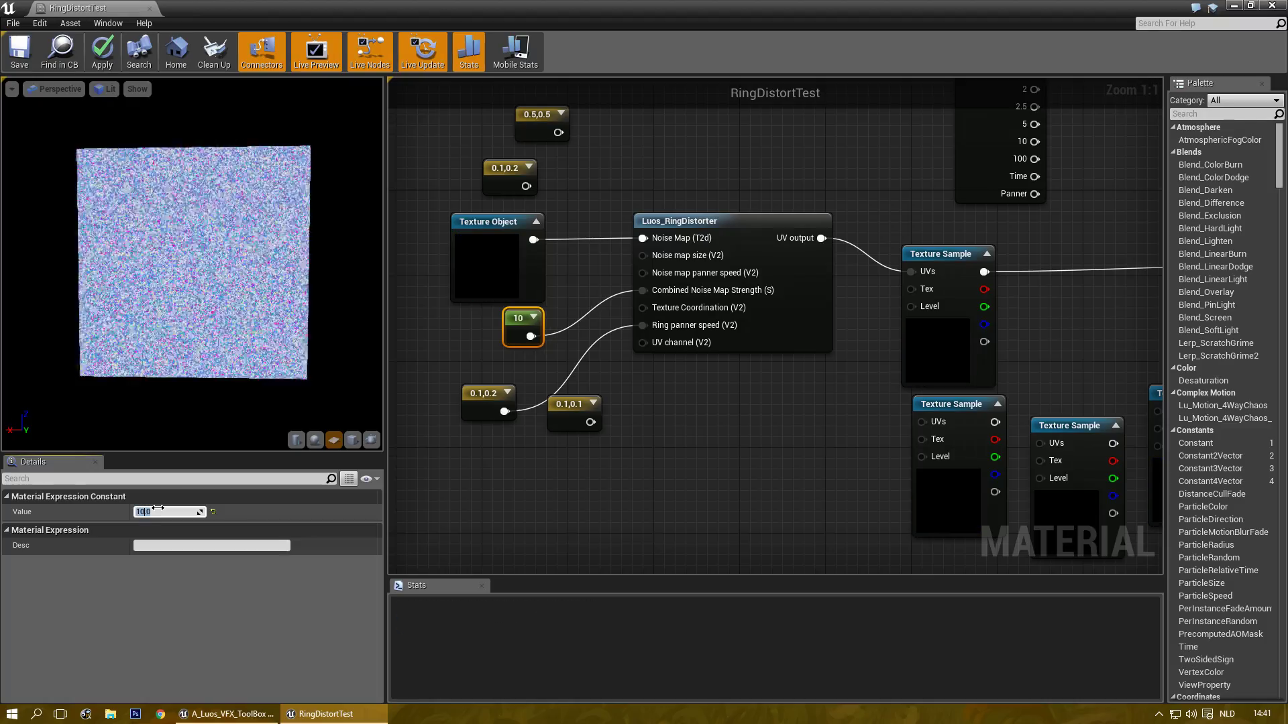
- Reduce the Combined Noise Map Strength constant to 0.1, 0.05 and finally 0.025
mouse_move(88, 339)
right_down()
mouse_move(88, 423)
mouse_move(88, 355)
right_up()
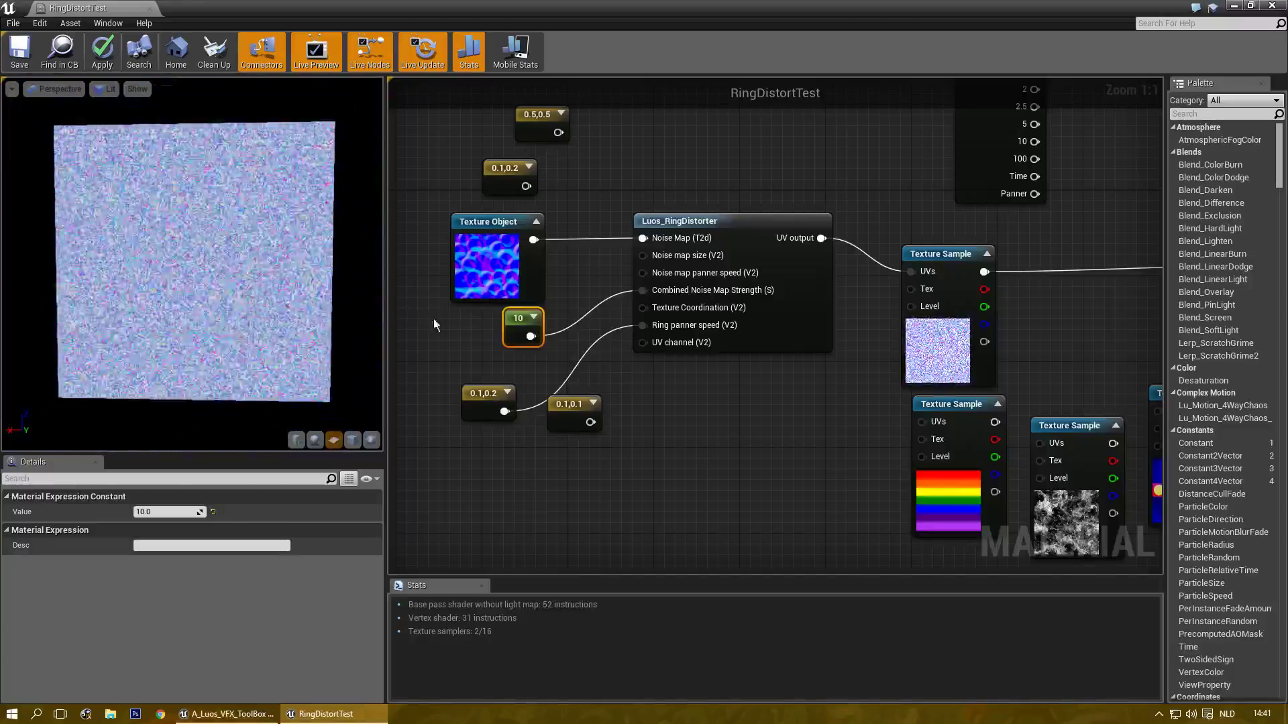
click(156, 513)
text(0.1)
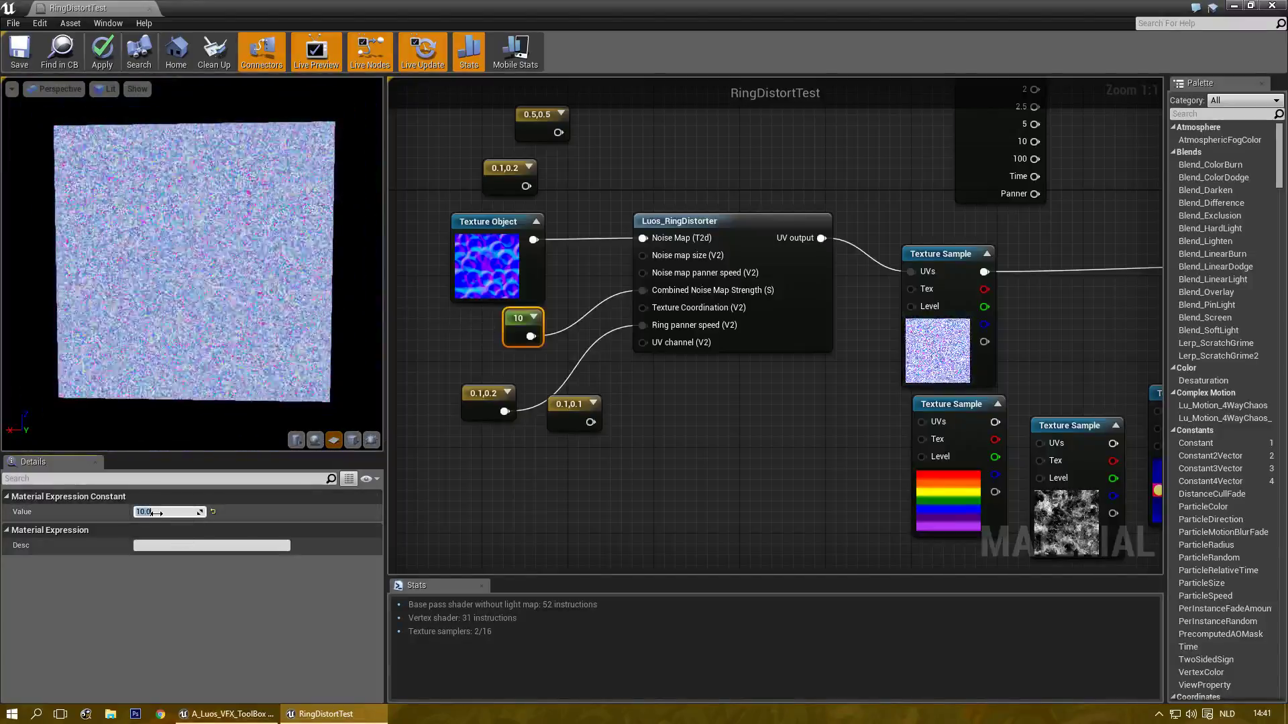
key(Return)
click(157, 513)
text(0.05)
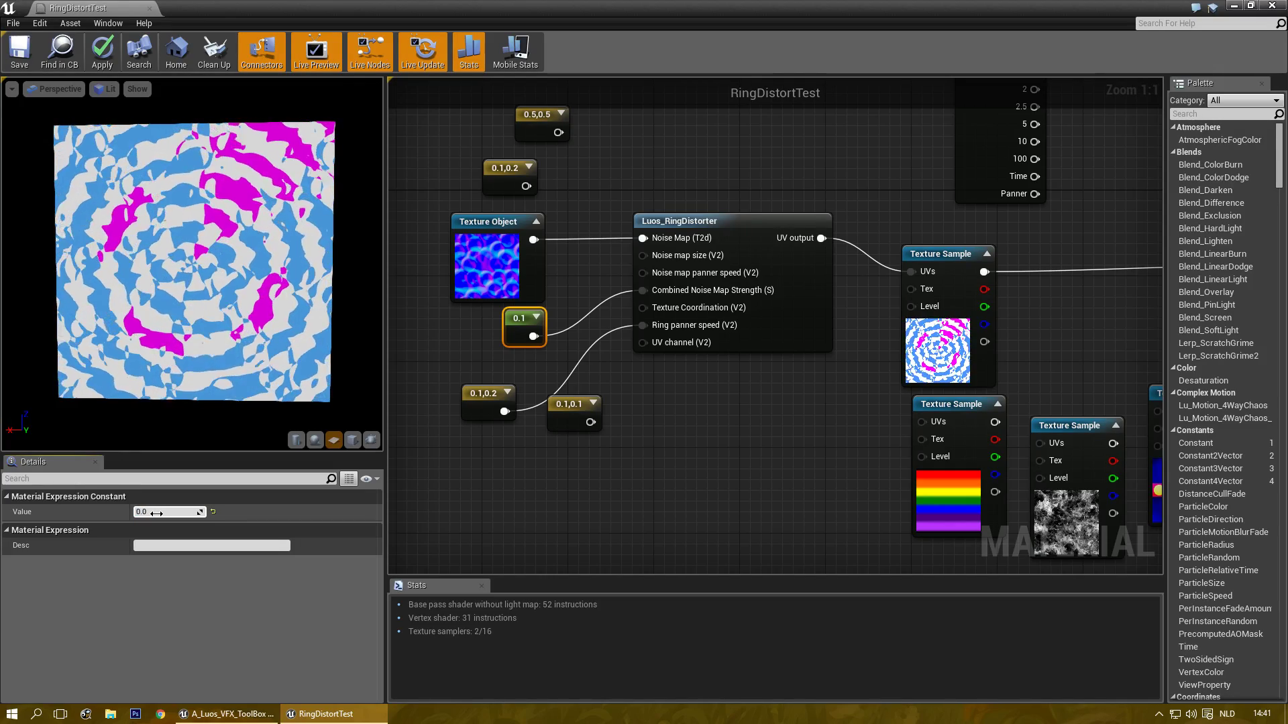
key(Return)
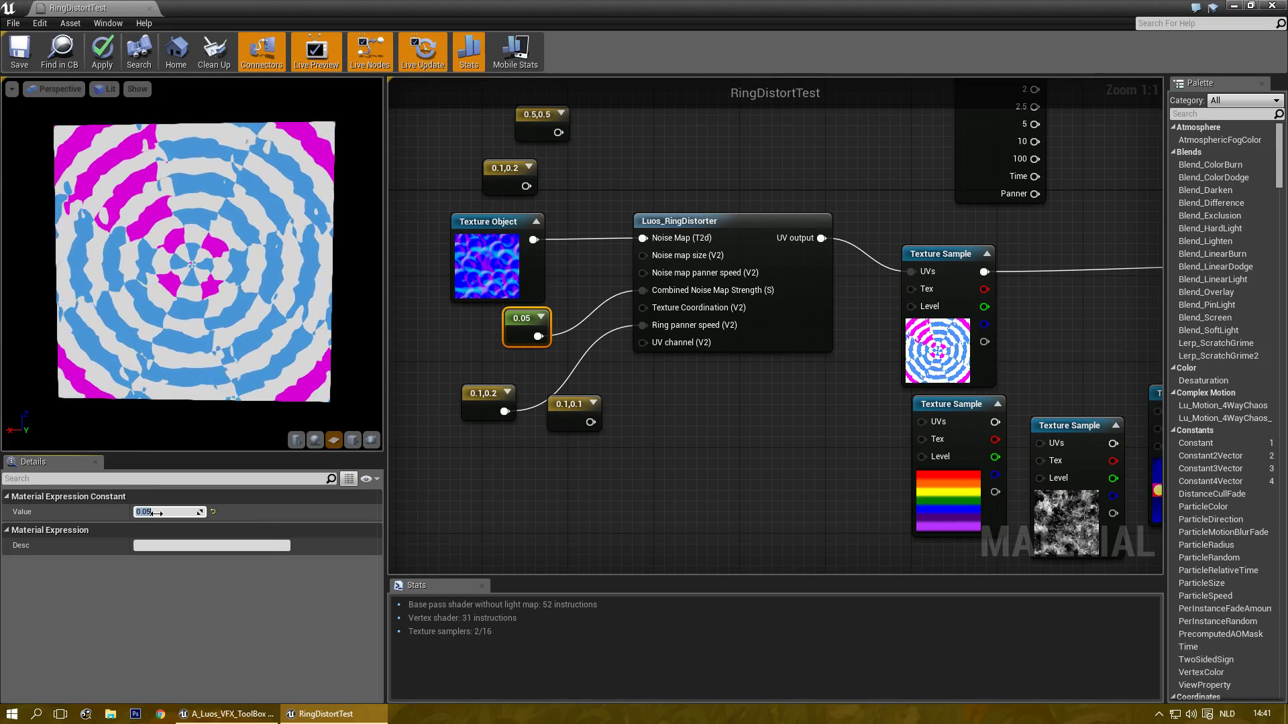
text(0.025)
key(Return)
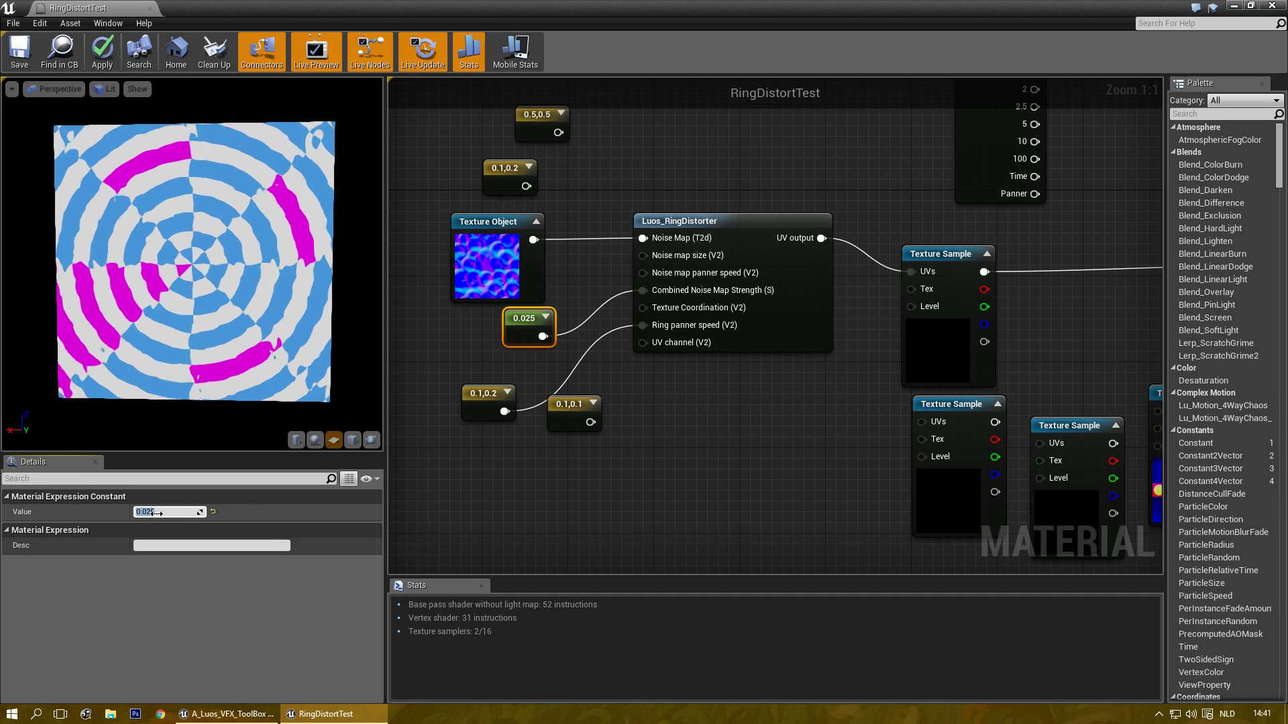
- Connect the distorter's UV output to the rainbow Texture Sample's UVs and that sample's color output to Emissive Color
scroll(216, 332, up, 3)
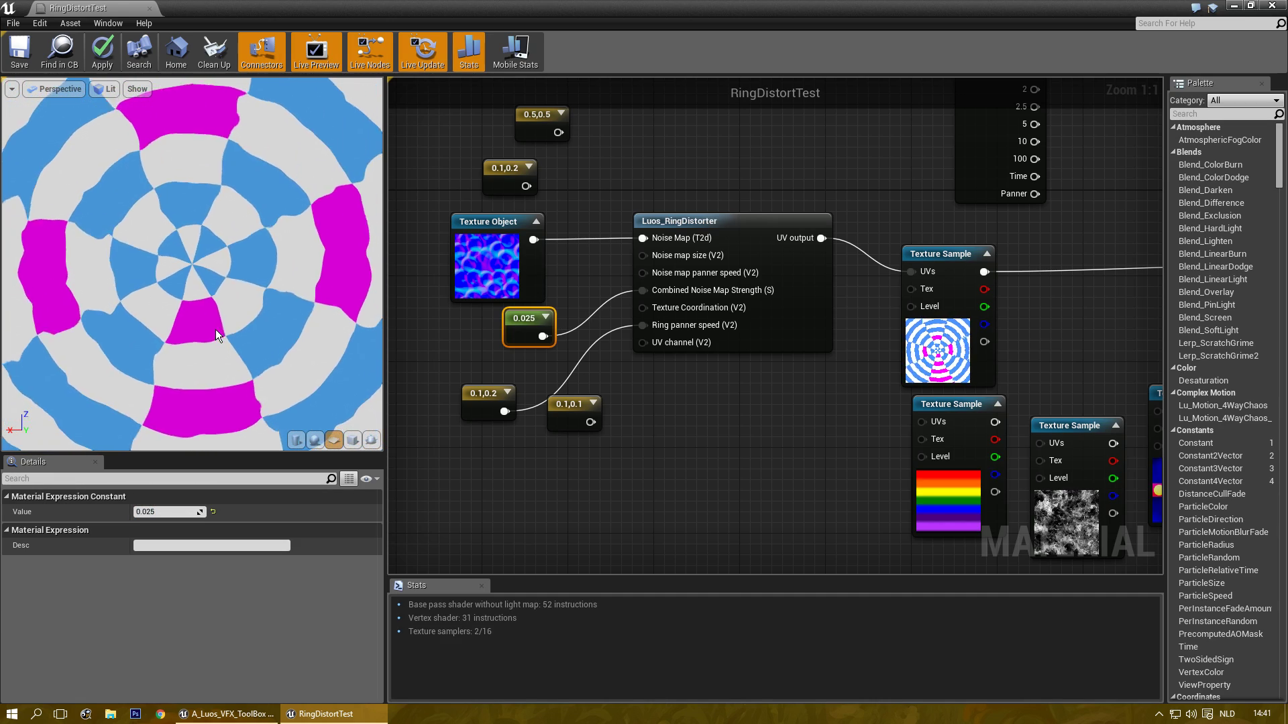
right_drag(662, 433, 594, 395)
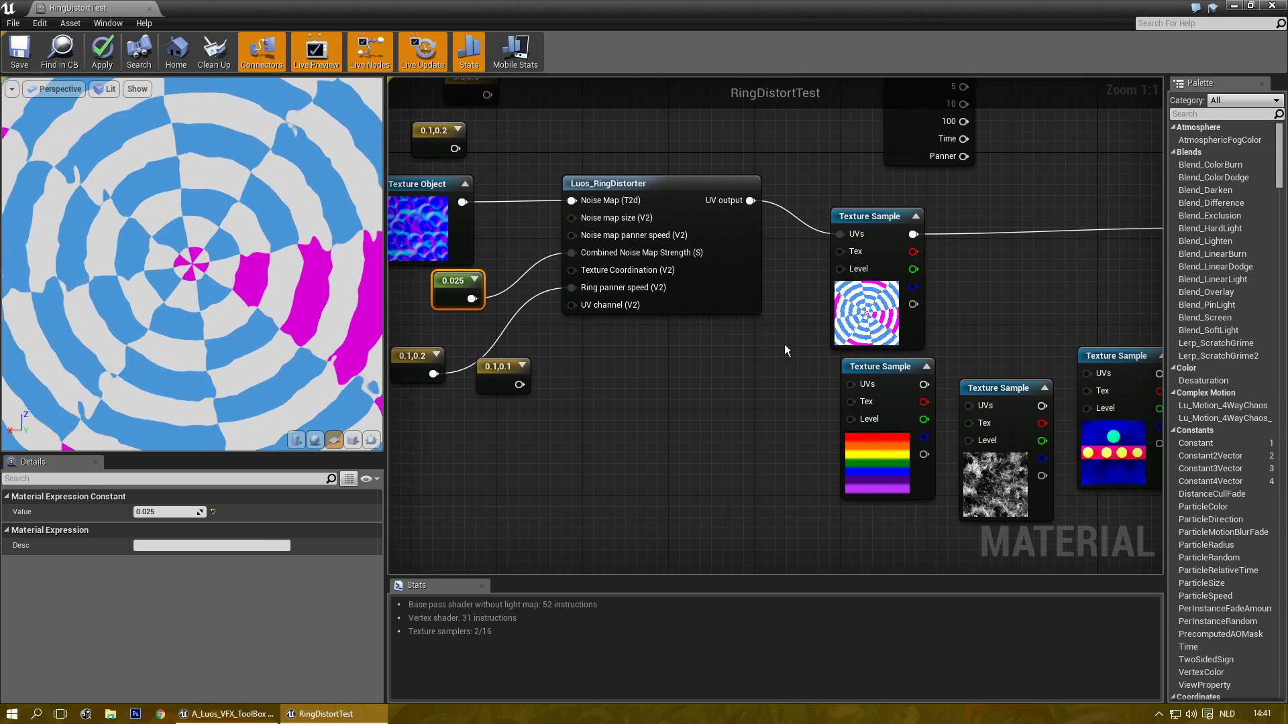
scroll(783, 344, down, 1)
right_drag(976, 290, 816, 288)
scroll(625, 349, up, 1)
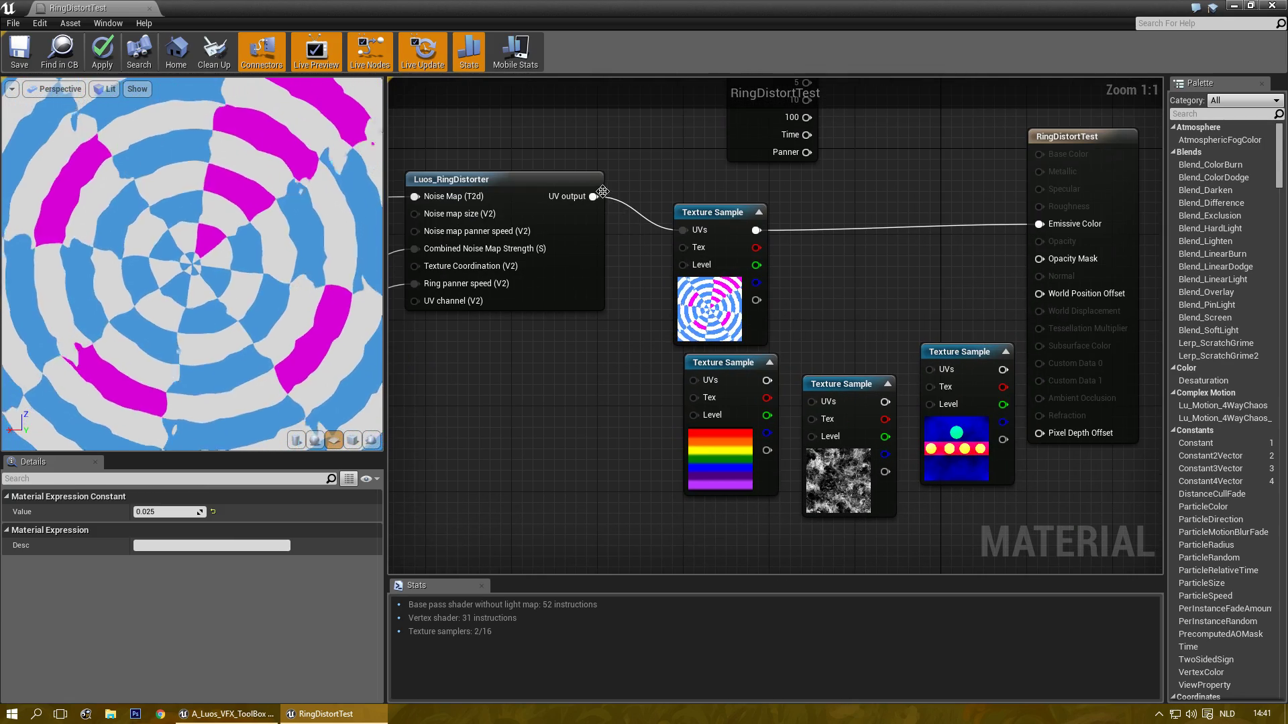
drag(593, 196, 693, 379)
drag(766, 380, 1039, 223)
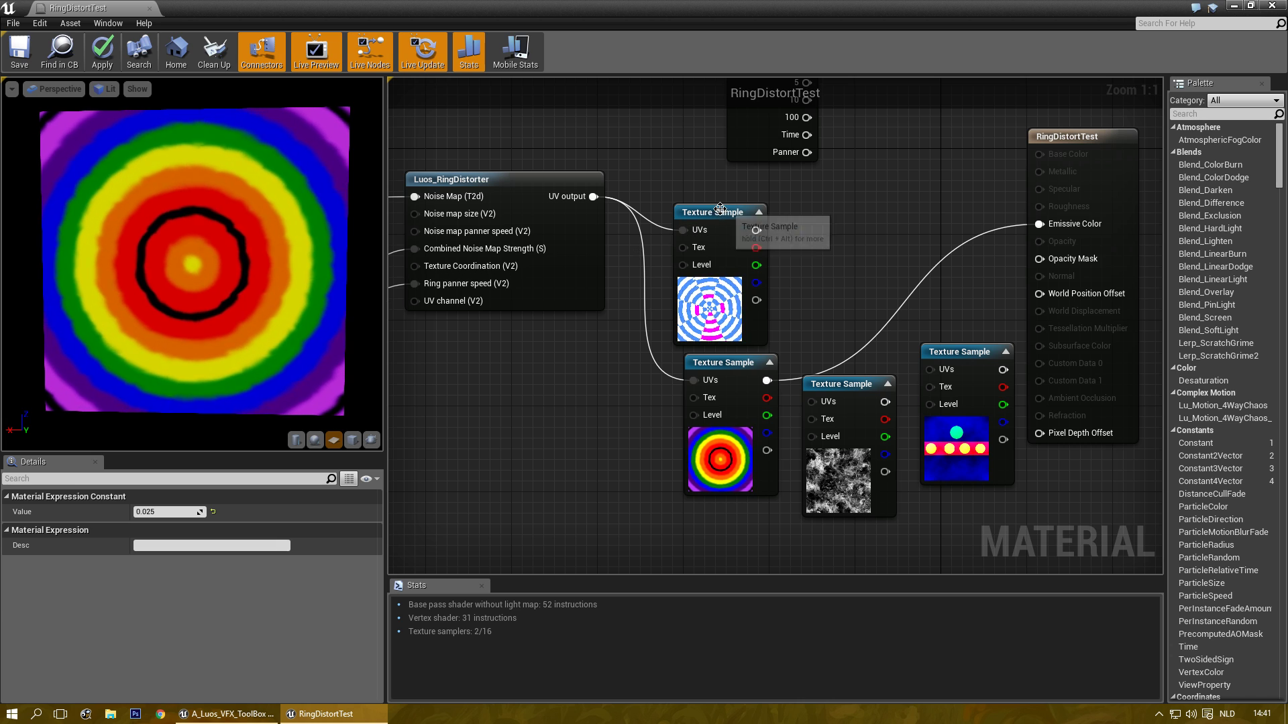
- Move the checkerboard Texture Sample away from the rainbow one, then disconnect and reconnect the rainbow sample's UVs
drag(711, 212, 698, 180)
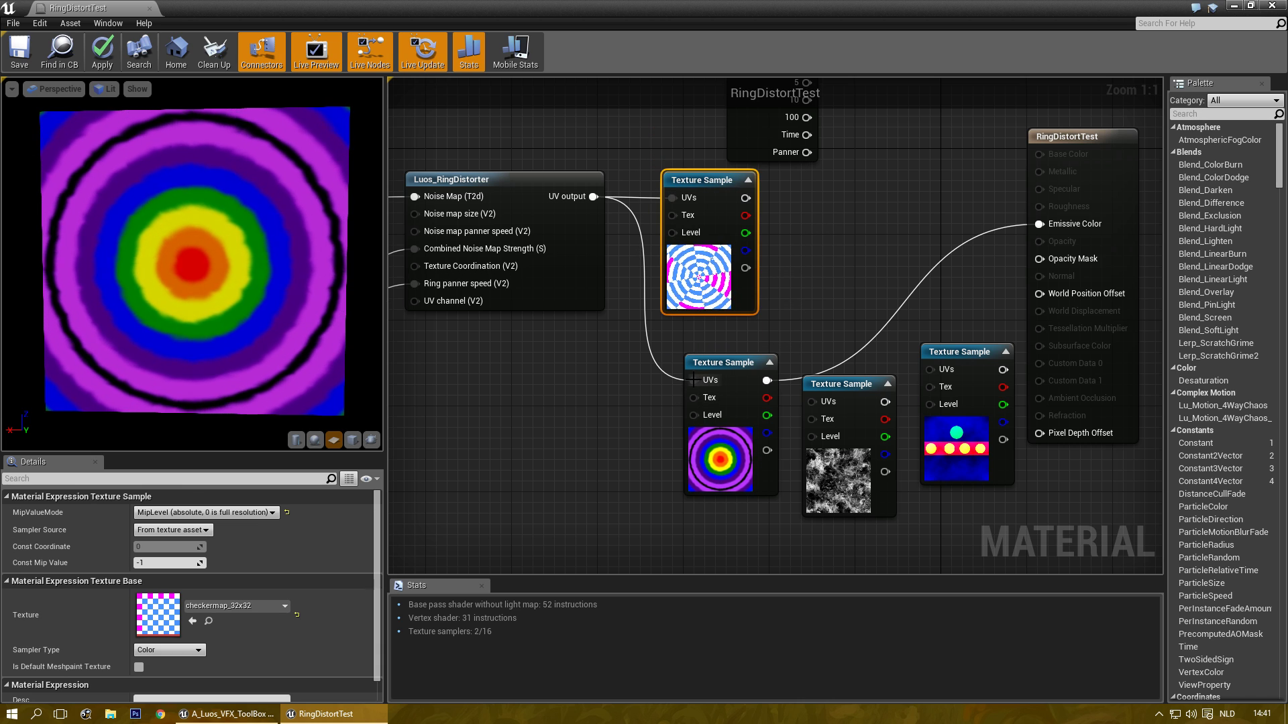
alt+click(643, 268)
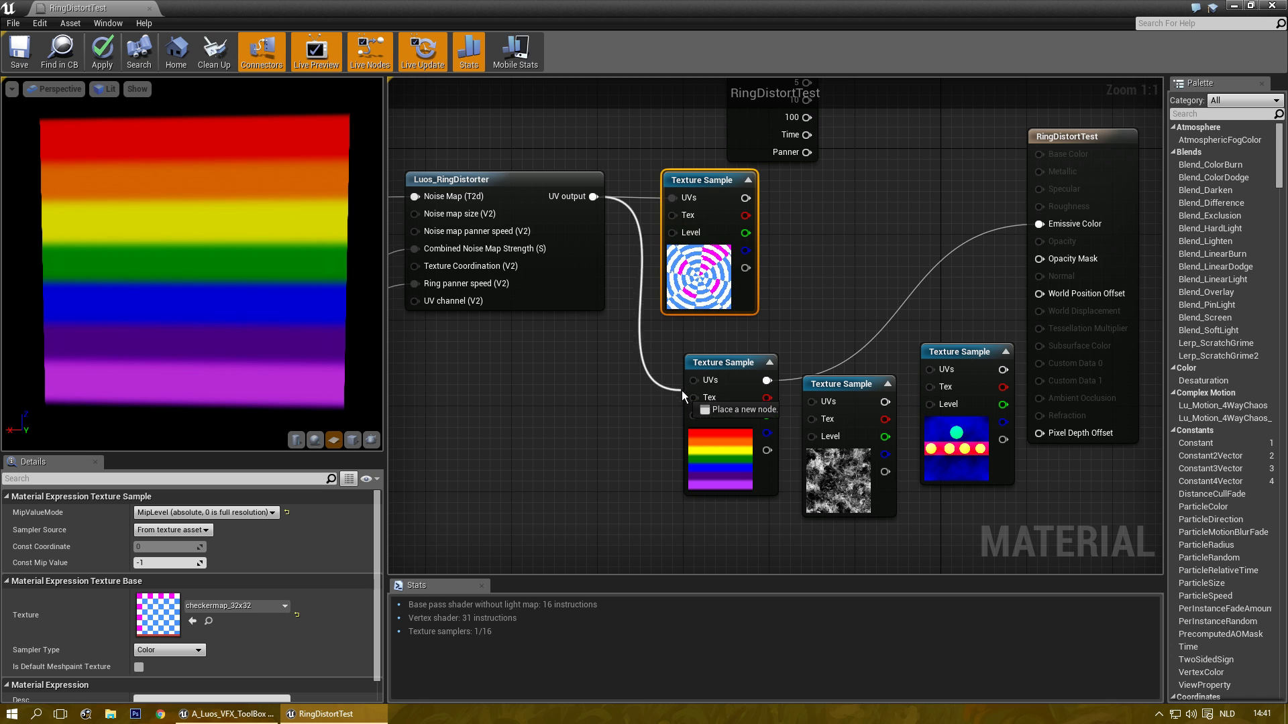
drag(698, 377, 697, 377)
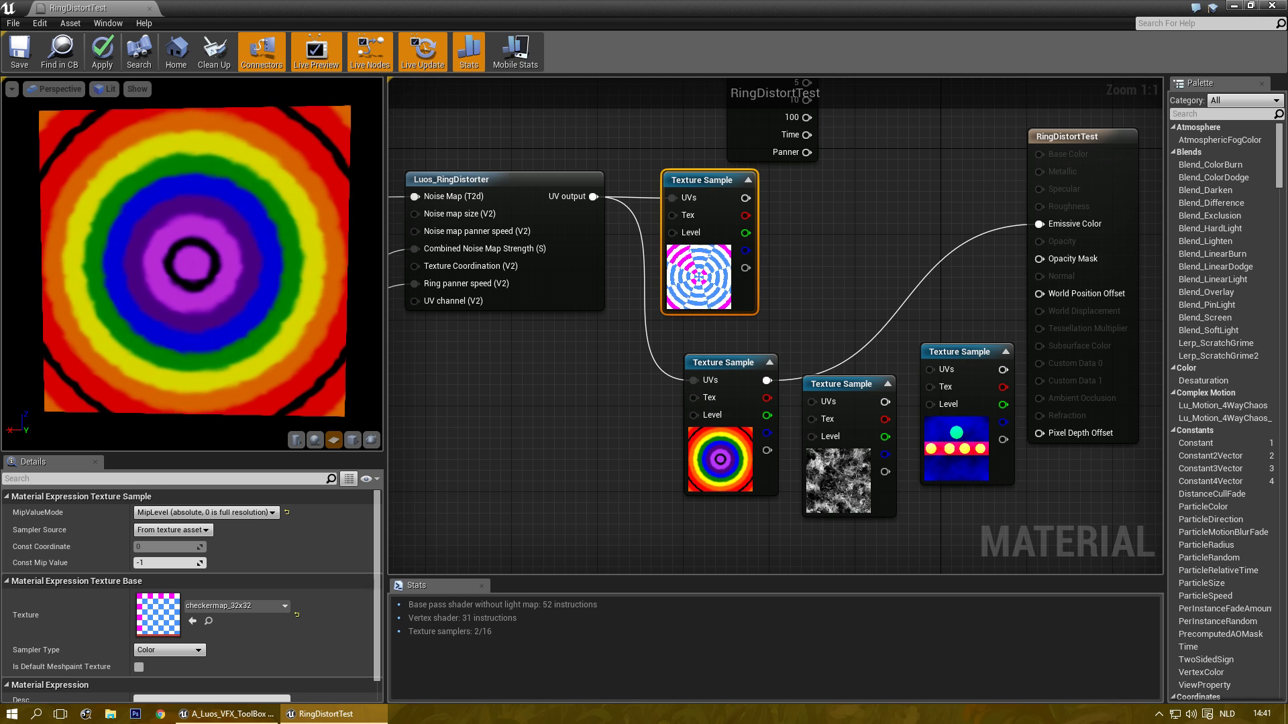
- Try 0.2 for the constant feeding Combined Noise Map Strength and settle on 0.1
right_drag(403, 262, 720, 271)
click(709, 294)
click(187, 511)
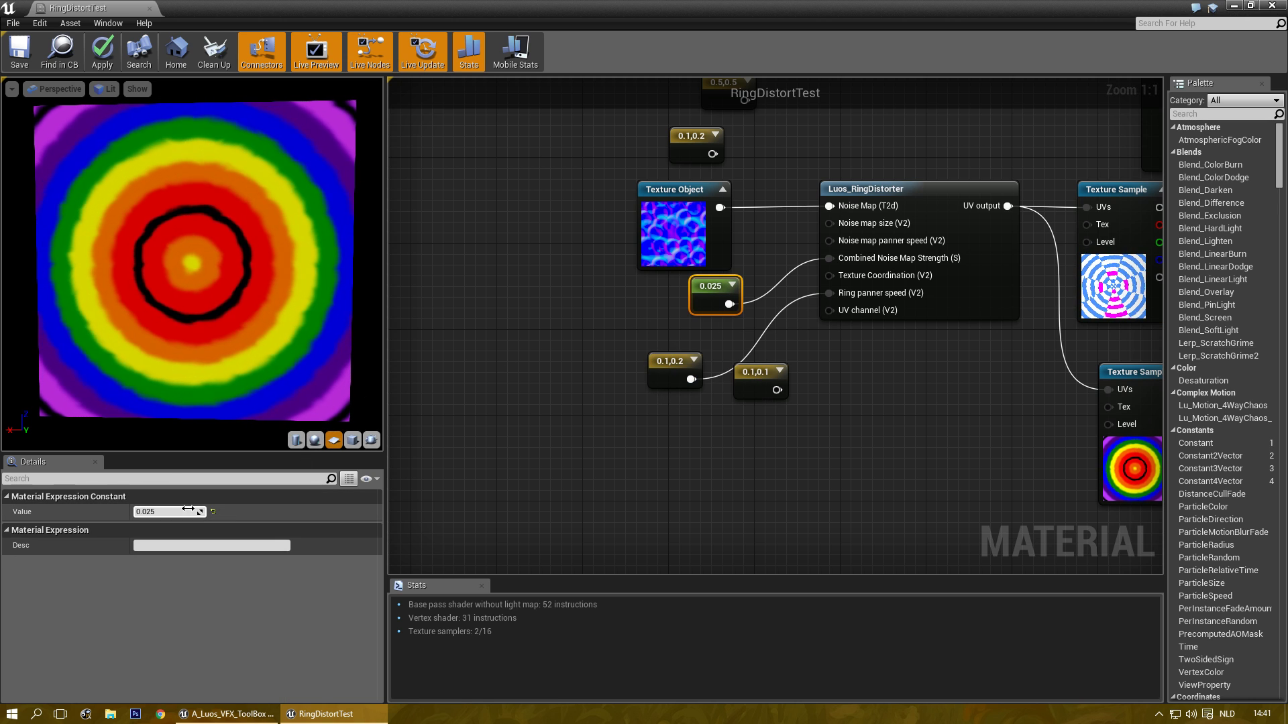
text(0.2)
key(Return)
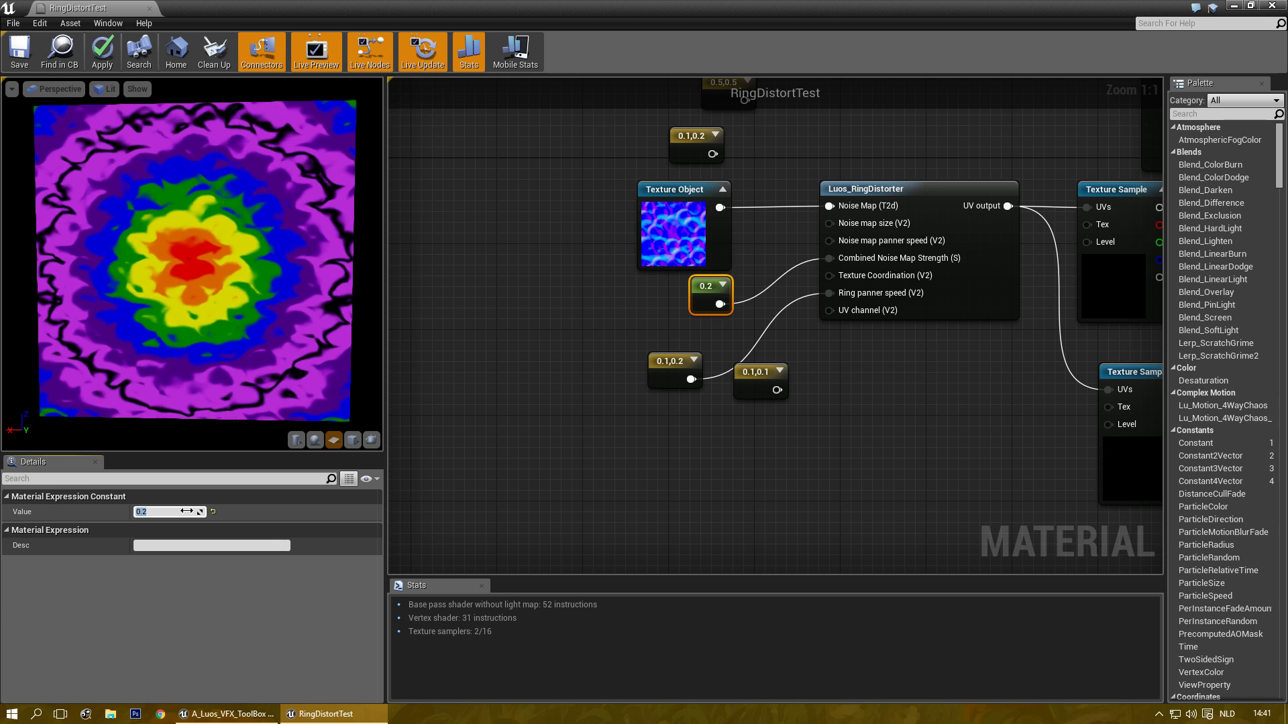
text(0.1)
key(Return)
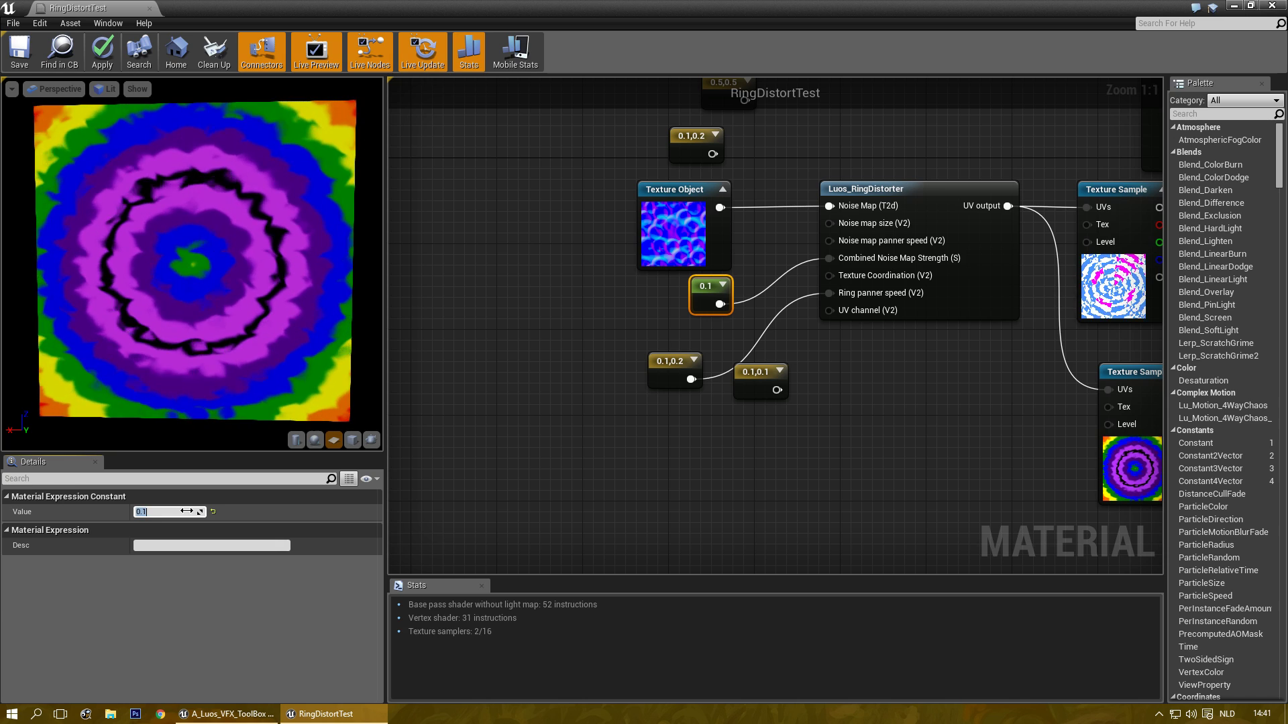
- Move the unconnected 0.1,0.1 vector constant further below the one feeding Ring panner speed
right_drag(777, 433, 459, 404)
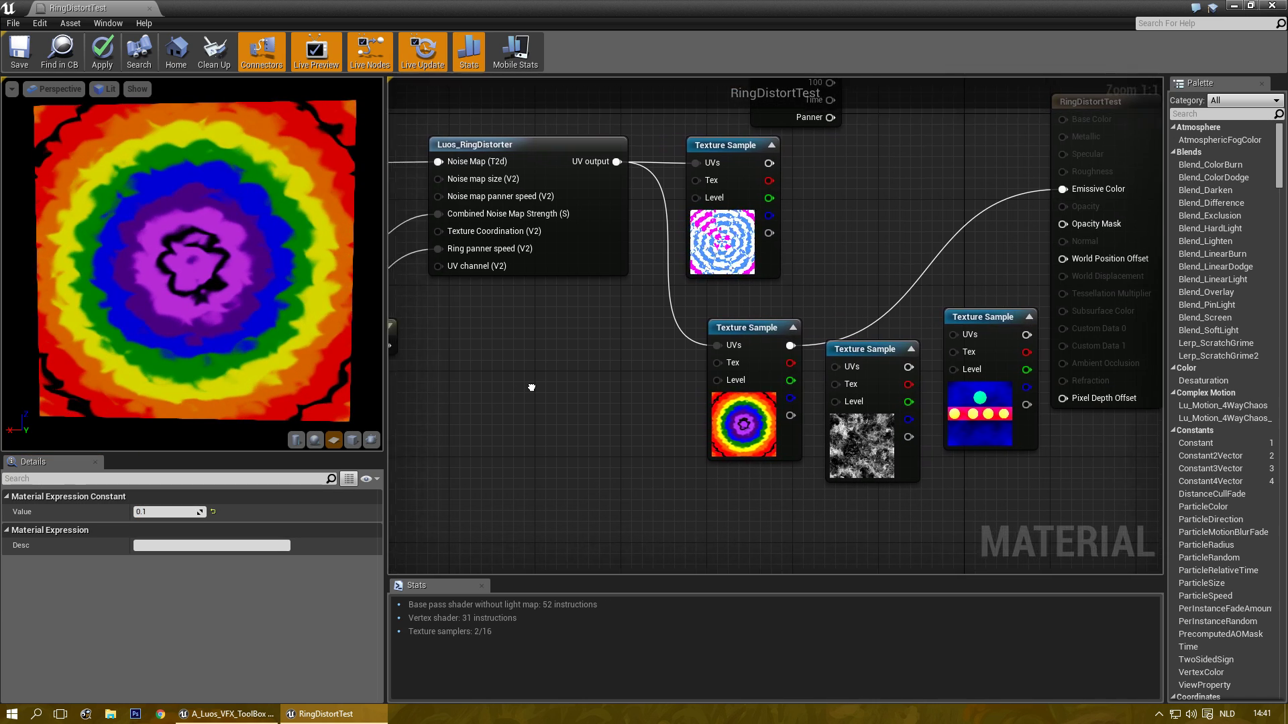
right_drag(577, 354, 757, 364)
drag(593, 372, 559, 426)
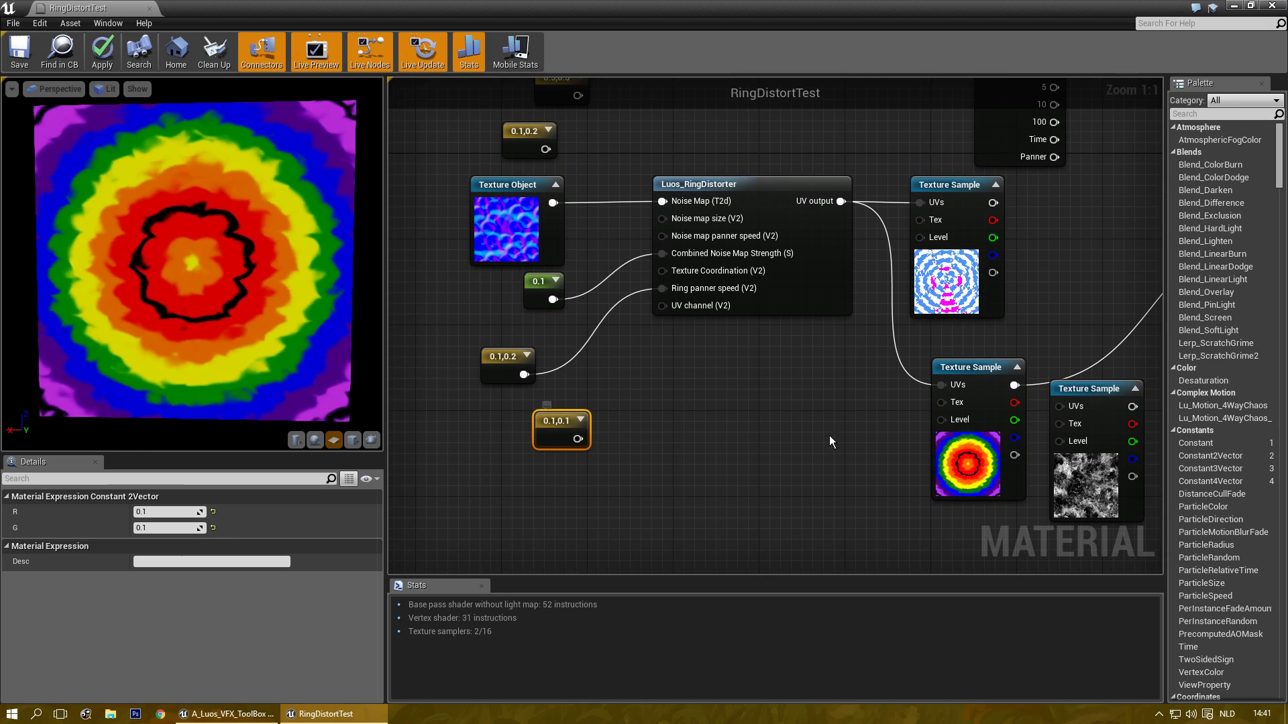
- Place the RingGradTests Texture Sample beside the checkerboard one, feed its UVs from the distorter and connect its red output to Emissive Color
right_drag(880, 412, 685, 409)
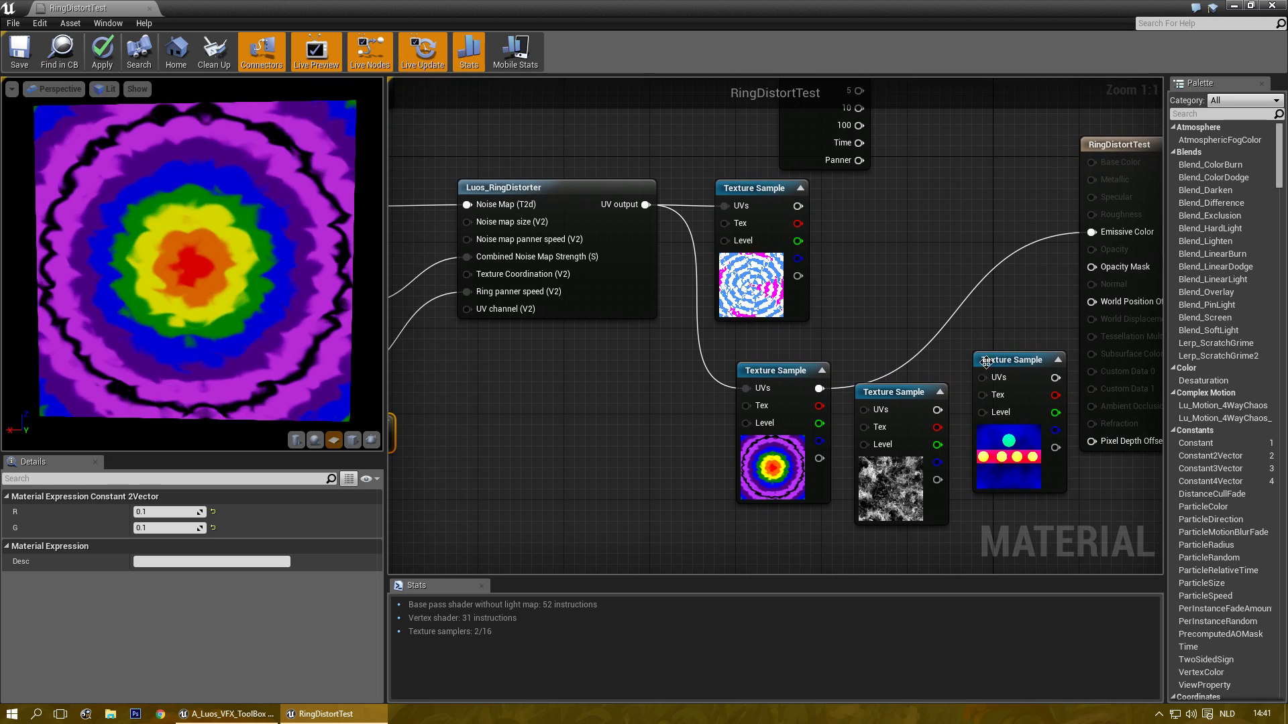
drag(946, 349, 892, 177)
drag(645, 205, 875, 205)
drag(947, 223, 1091, 232)
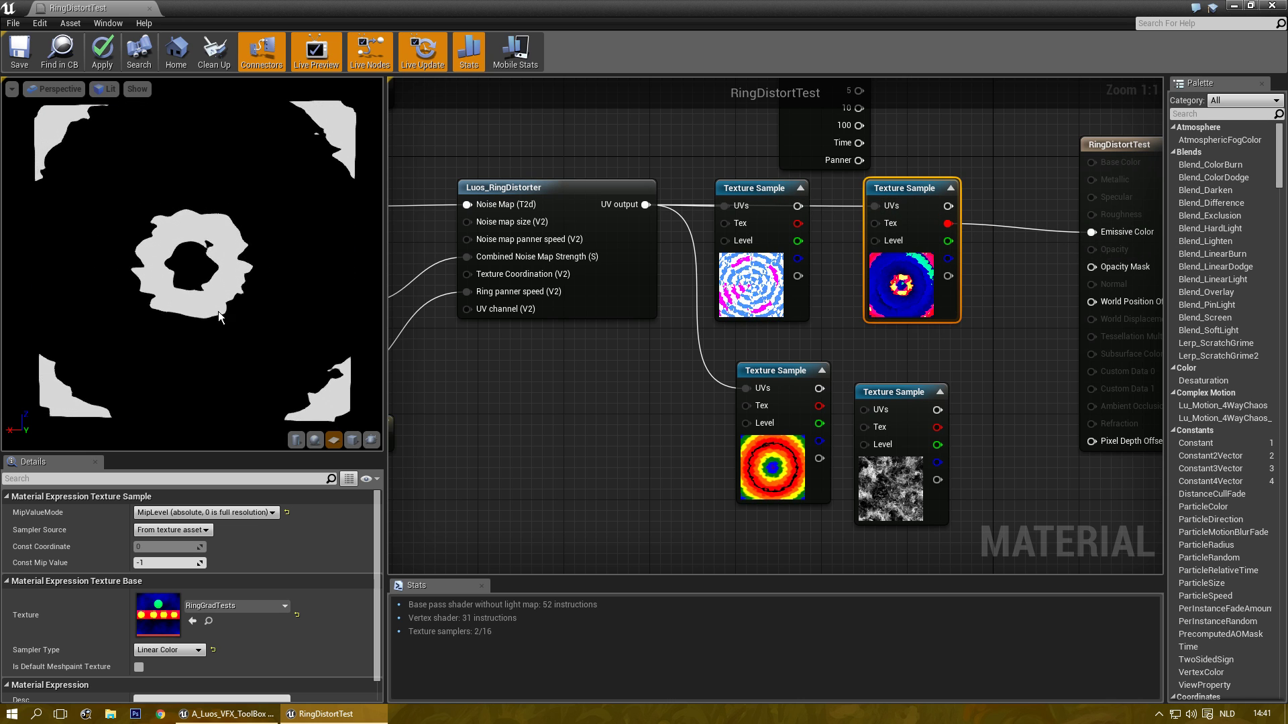
drag(221, 264, 161, 264)
- Delete the unconnected 0.1,0.1 constant and move the unused 0.5,0.5 and 0.1,0.2 constants away from the distorter's inputs
right_drag(558, 387, 808, 373)
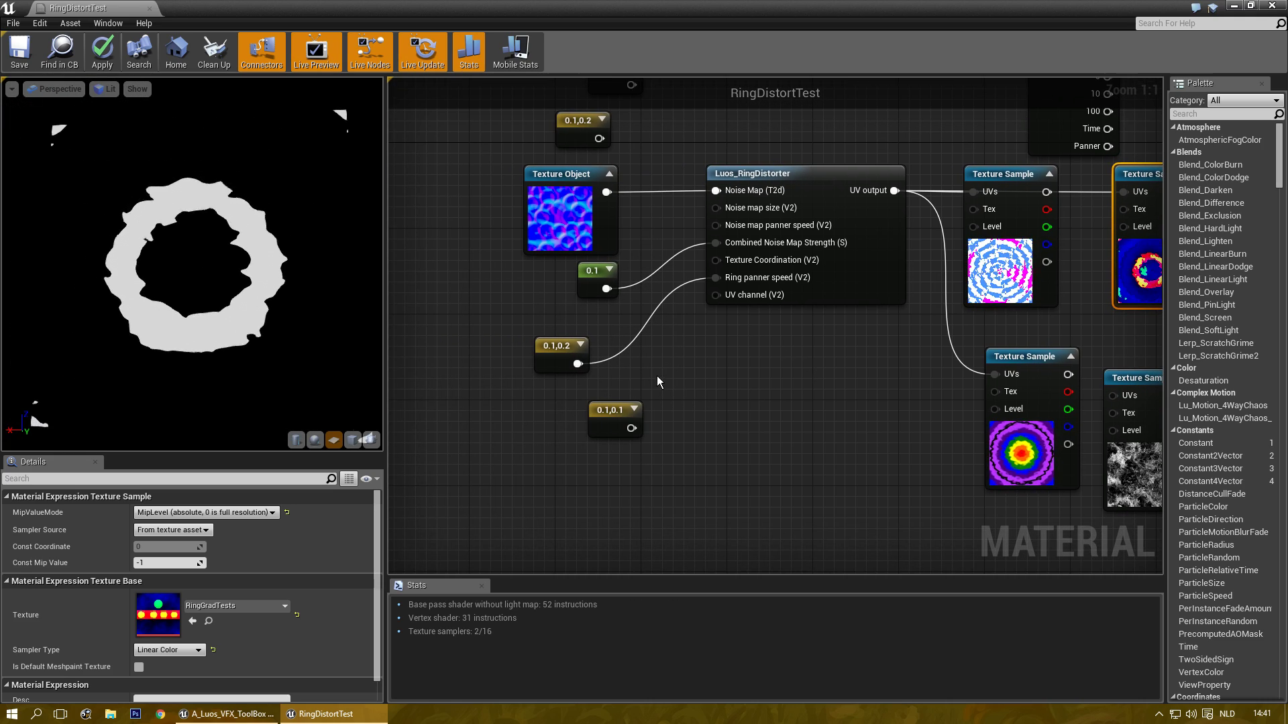
click(612, 412)
key(Delete)
right_drag(692, 236, 694, 436)
drag(639, 364, 637, 362)
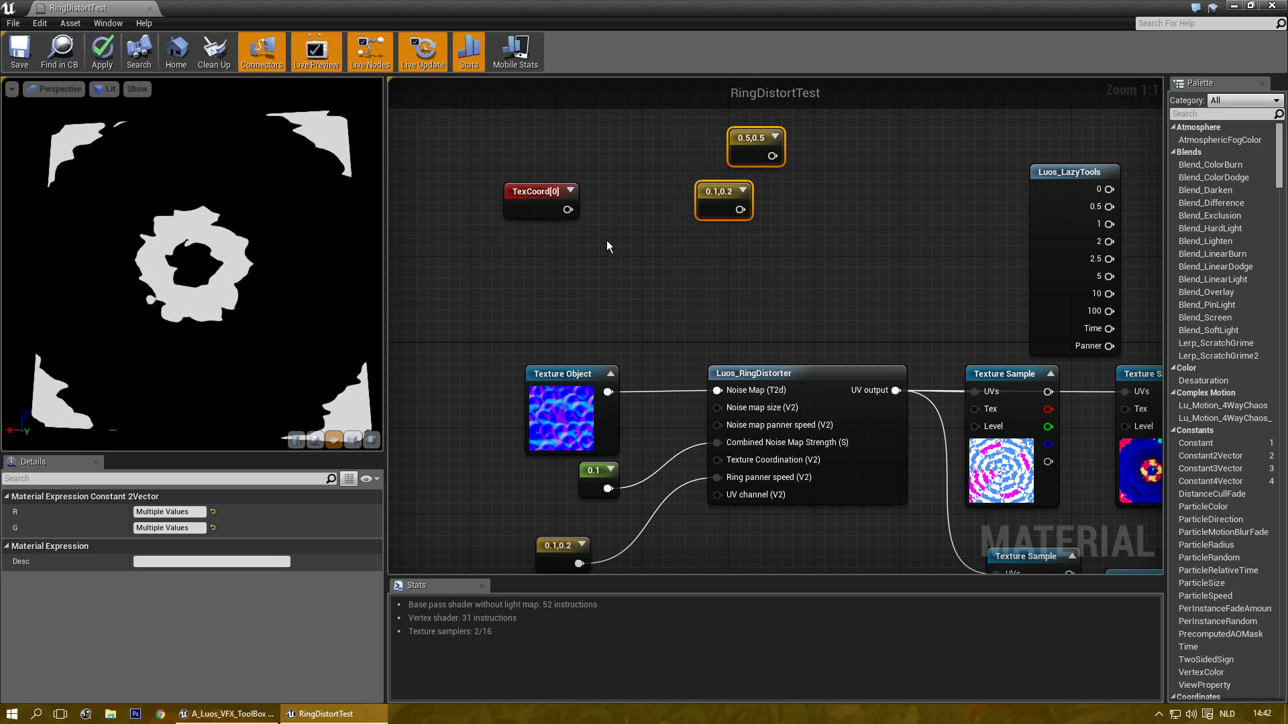
- Add a two-component vector constant, connect it to Noise map size and set both components to 1
click(581, 257)
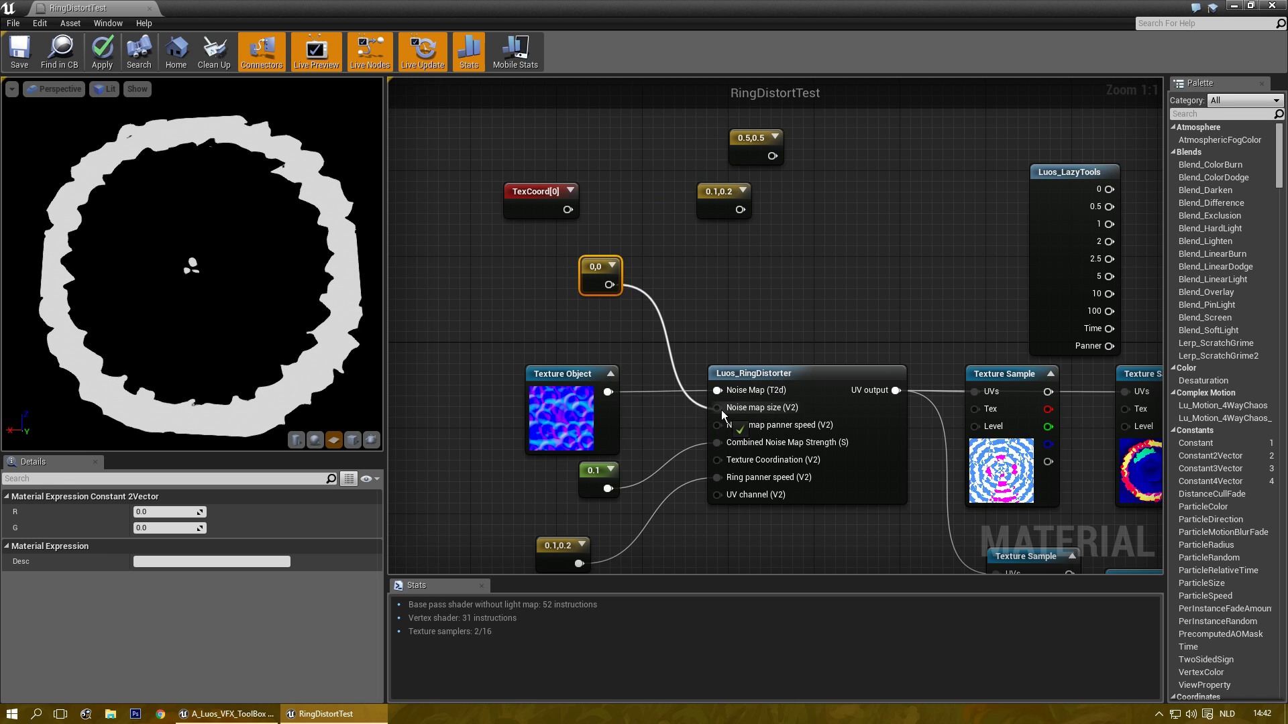
drag(722, 409, 719, 408)
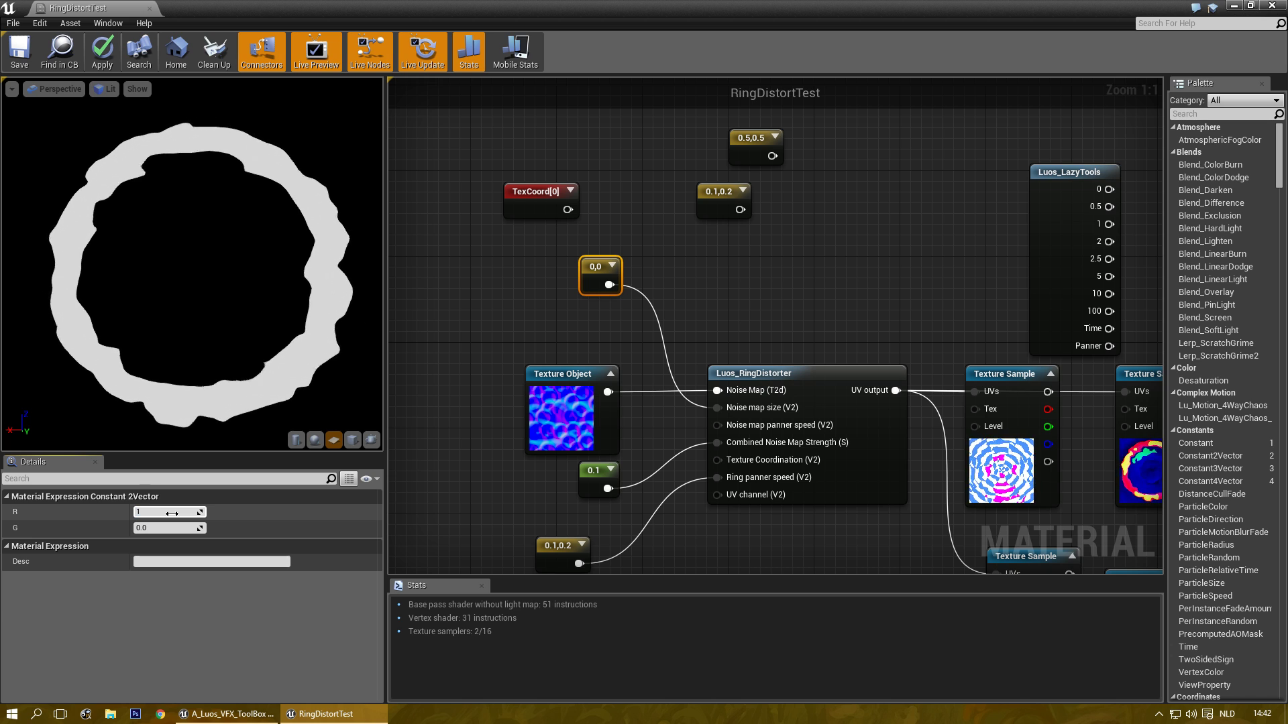
key(Tab)
text(1)
key(Tab)
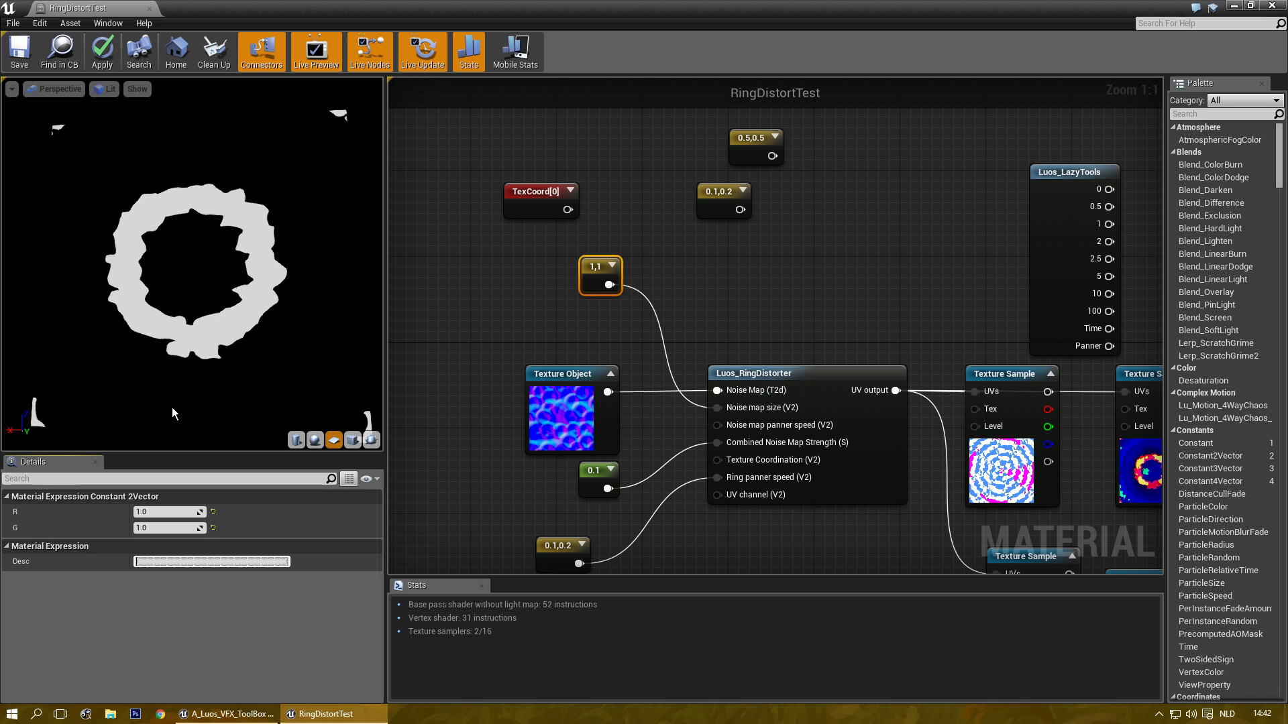
scroll(183, 247, down, 3)
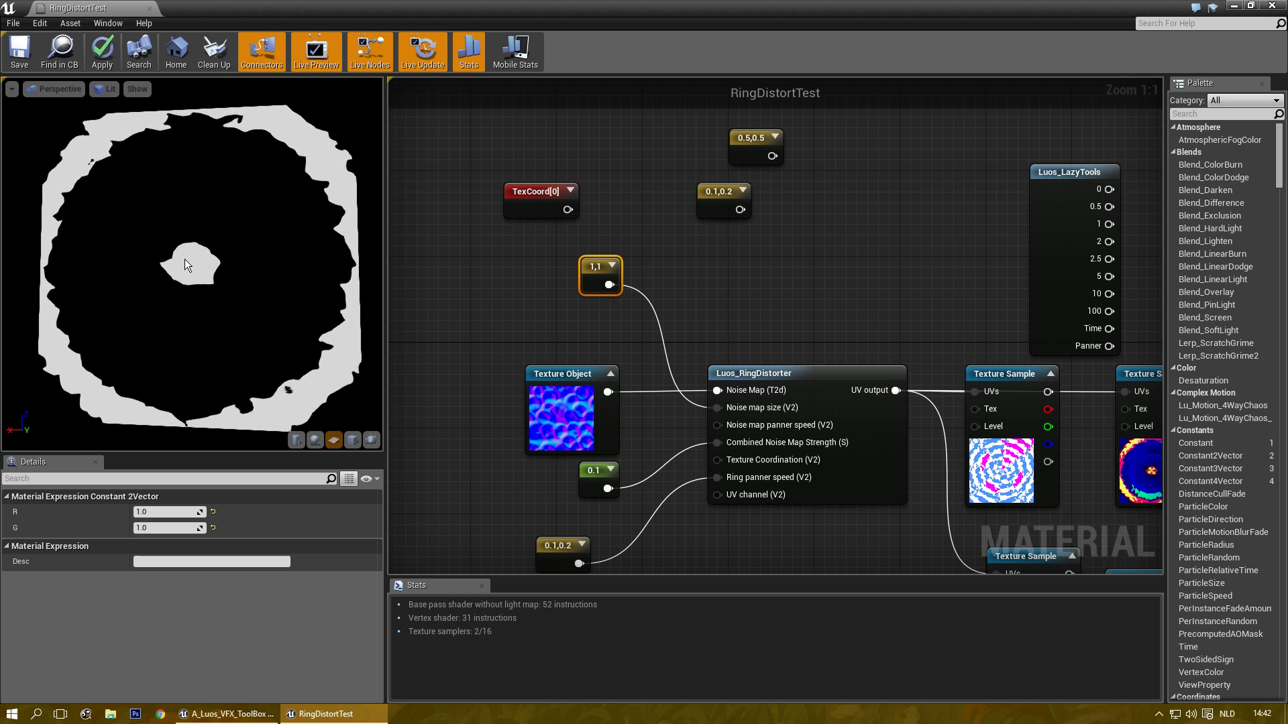
- Try 2 for both components of the Noise map size constant
click(161, 509)
text(2)
key(Tab)
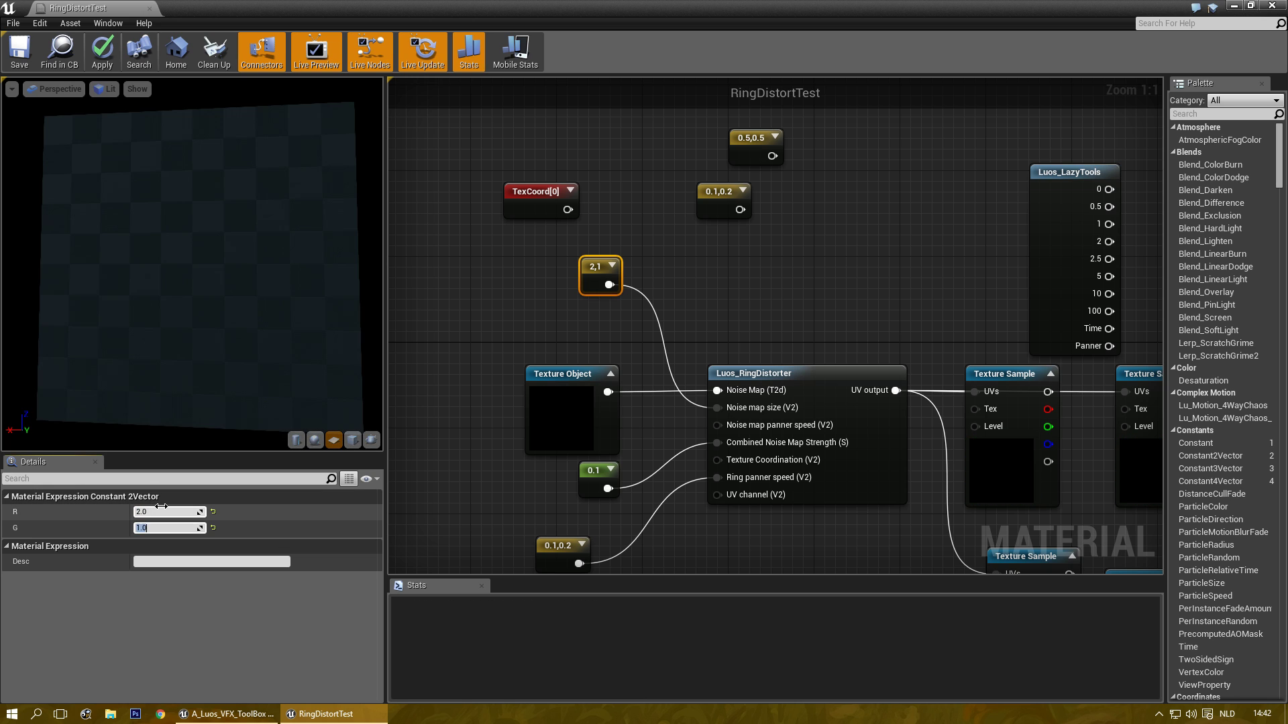
text(2)
key(Return)
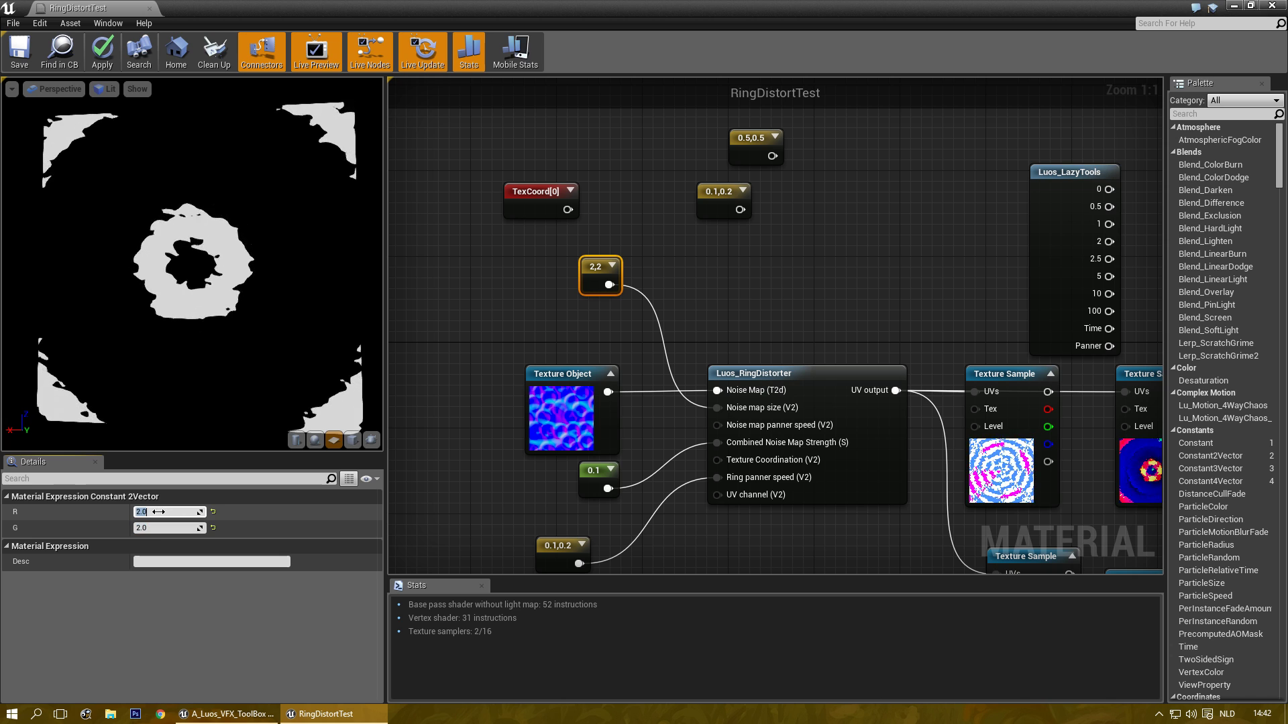
- Set both components of the Noise map size constant to 0.5
click(160, 513)
text(0.5)
key(Tab)
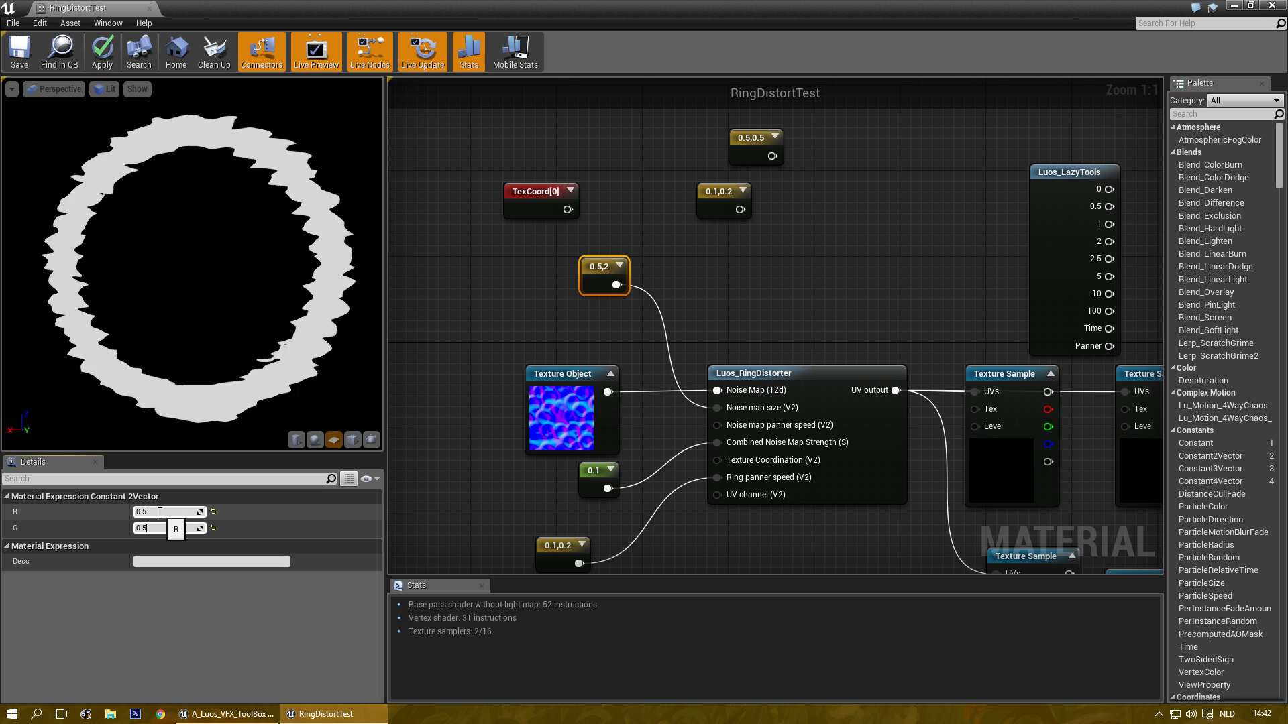
text(0.5)
key(Return)
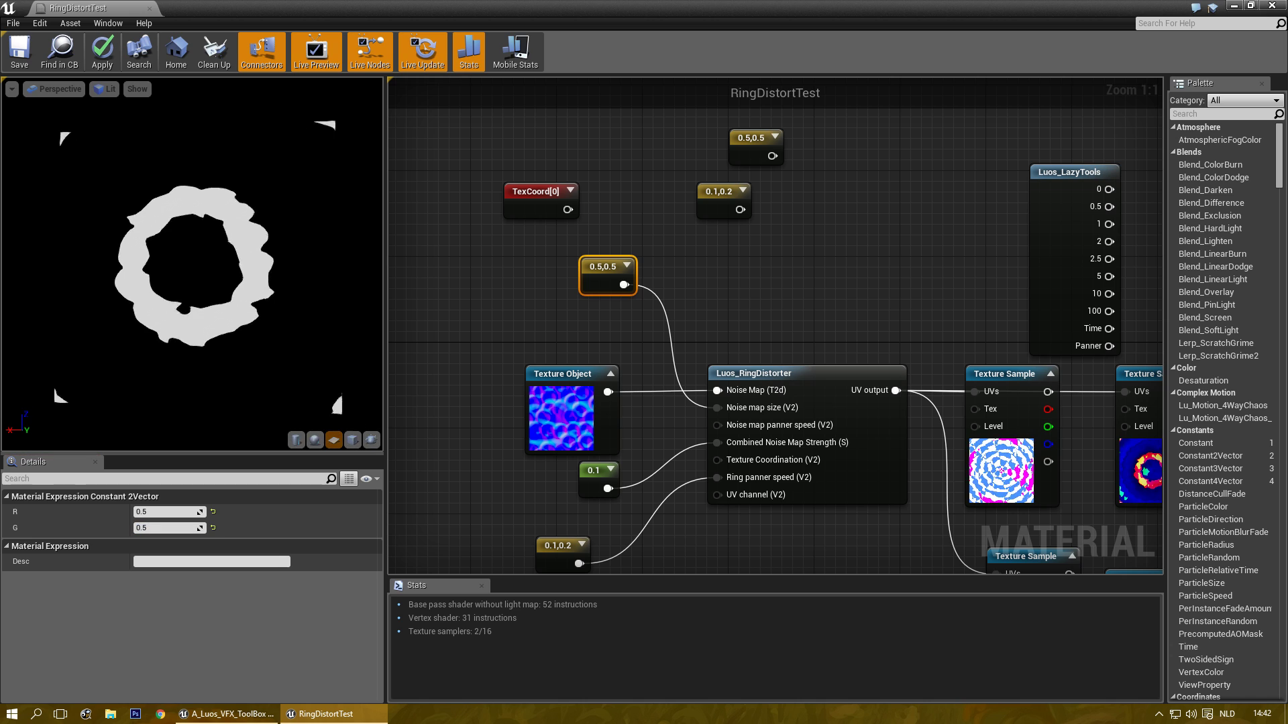
- Duplicate the Noise map size constant and connect the copy to Noise map panner speed
right_drag(571, 474, 573, 371)
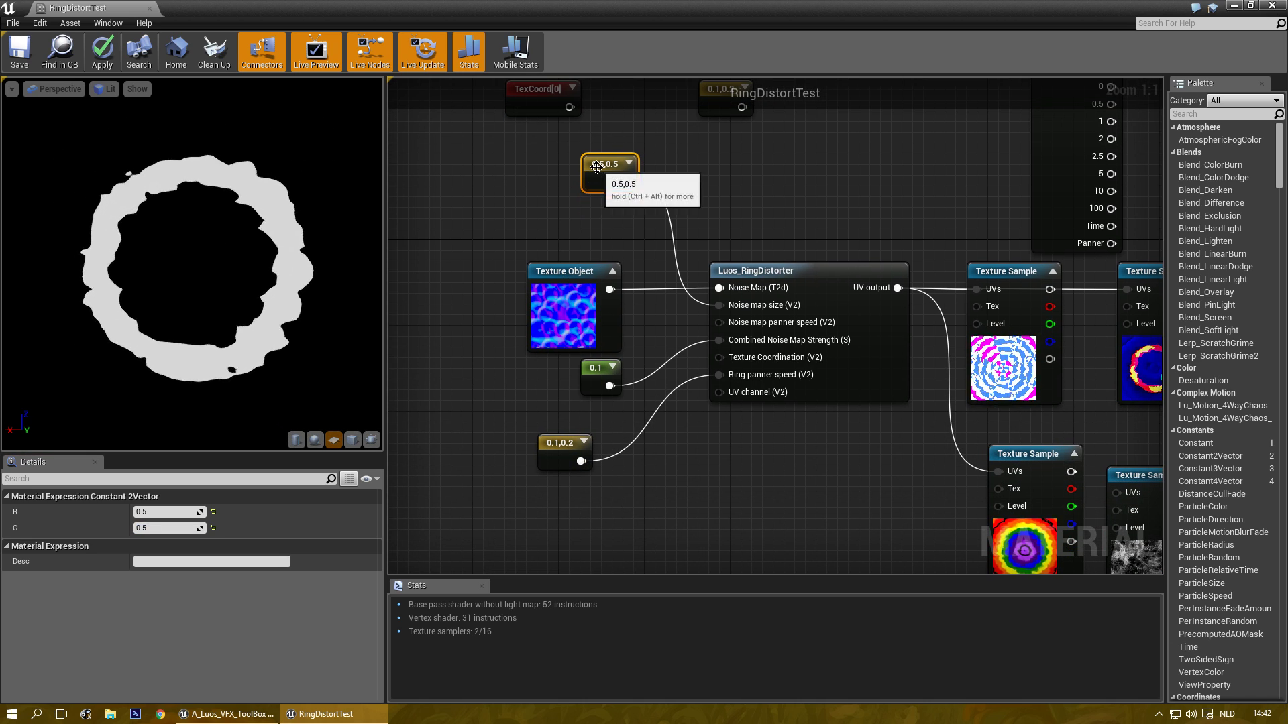
drag(595, 167, 614, 156)
key(ctrl+w)
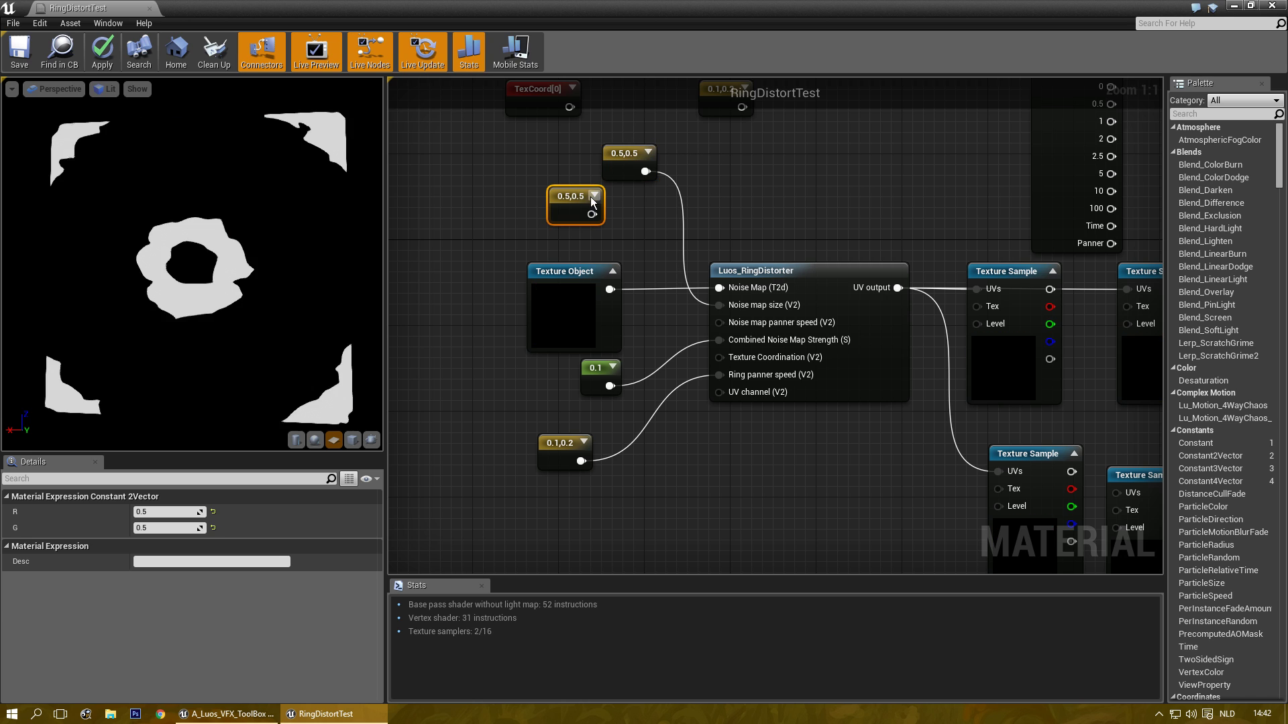
drag(726, 322, 725, 323)
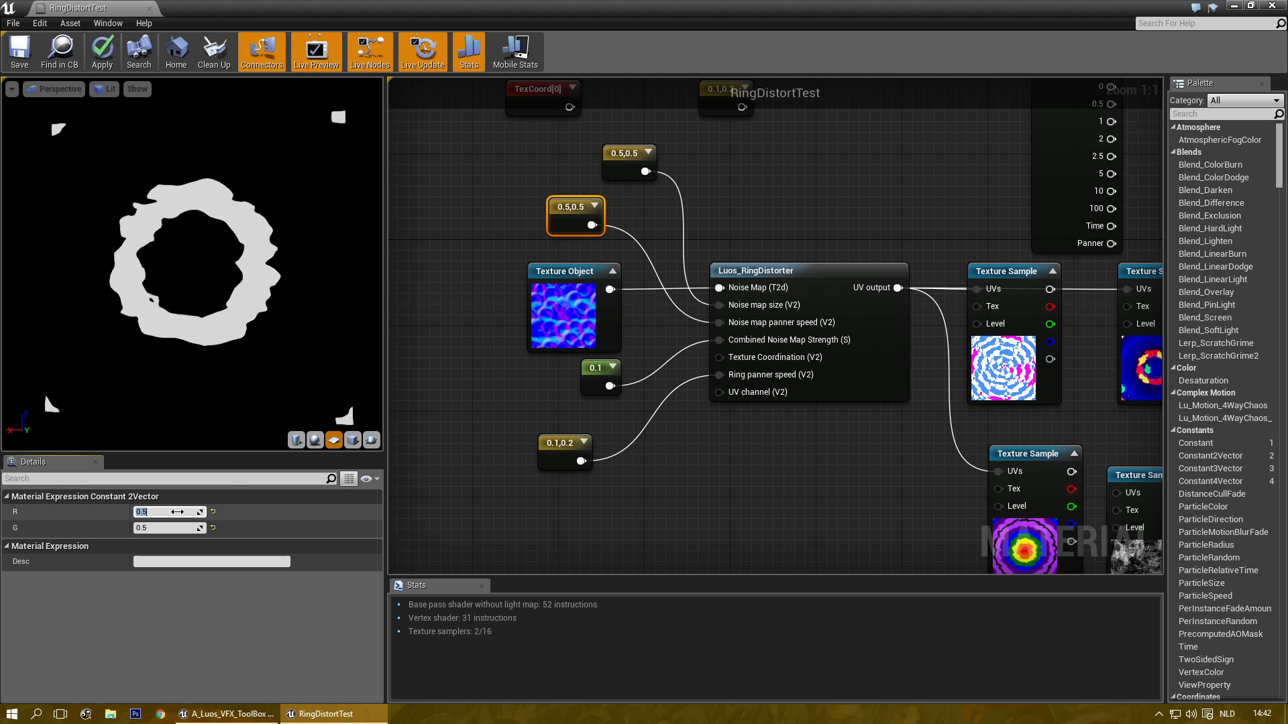
- Try 10 for R of the Noise map panner speed constant, and settle on 0.1 for both R and G
text(10)
key(Return)
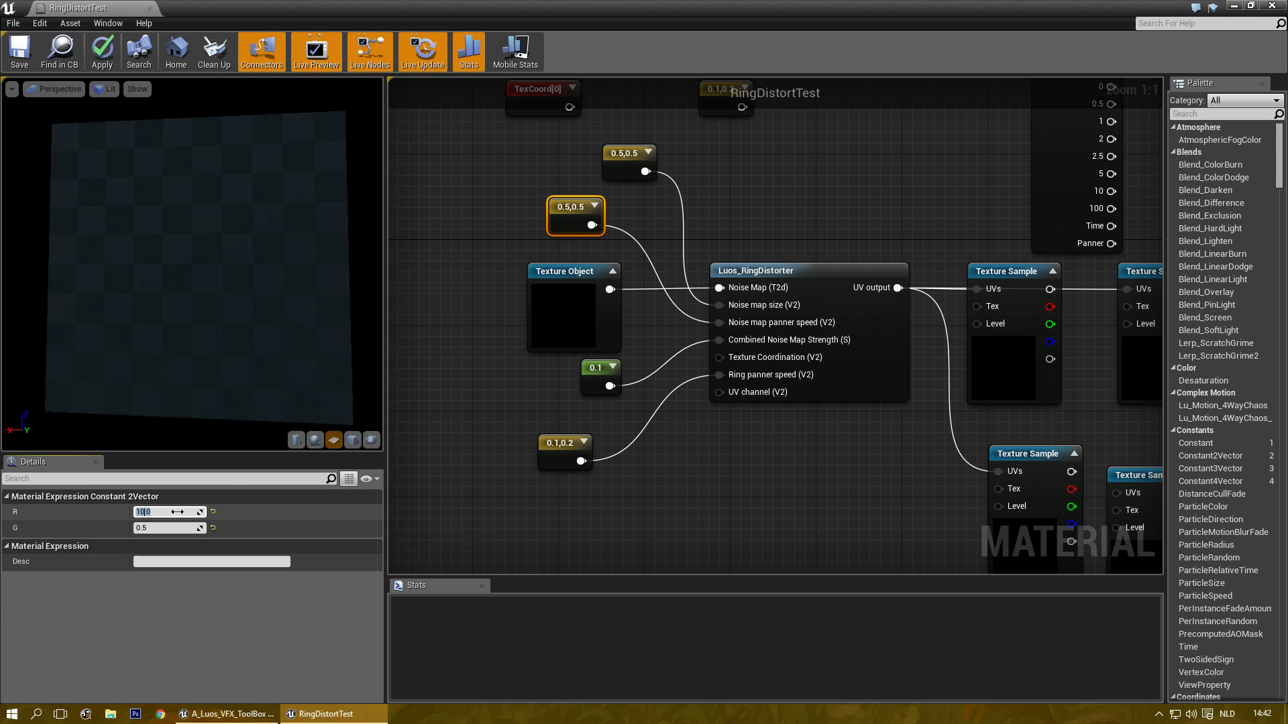
text(0.1)
key(Return)
text(0.1)
key(Return)
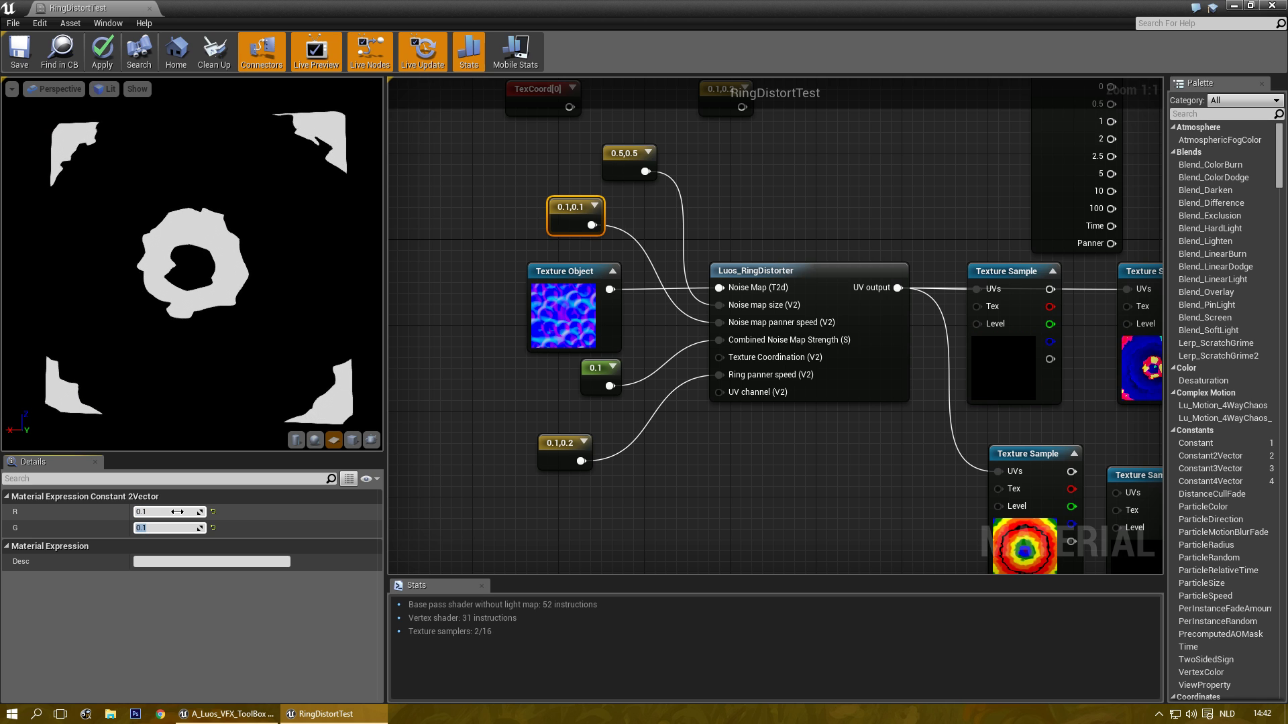
- Set G of the Ring panner speed constant to -0.2 and rotate the preview plane to inspect the reversed motion
drag(263, 388, 291, 357)
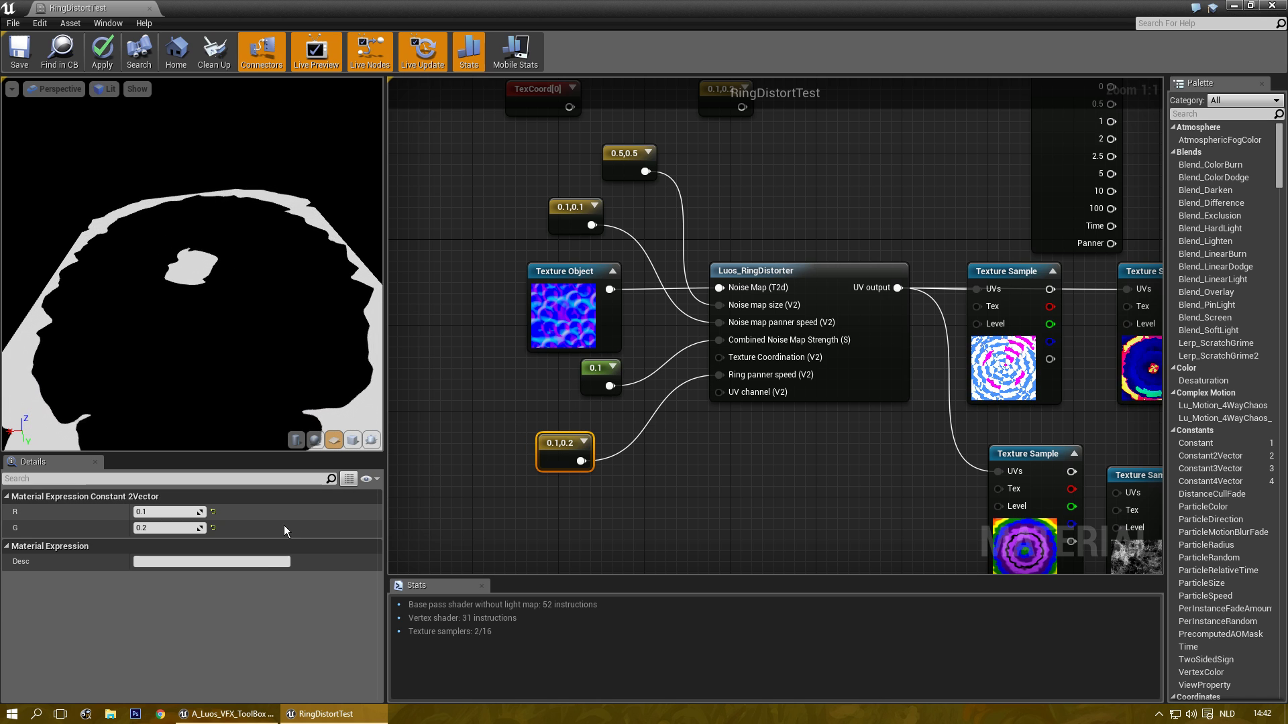
click(172, 528)
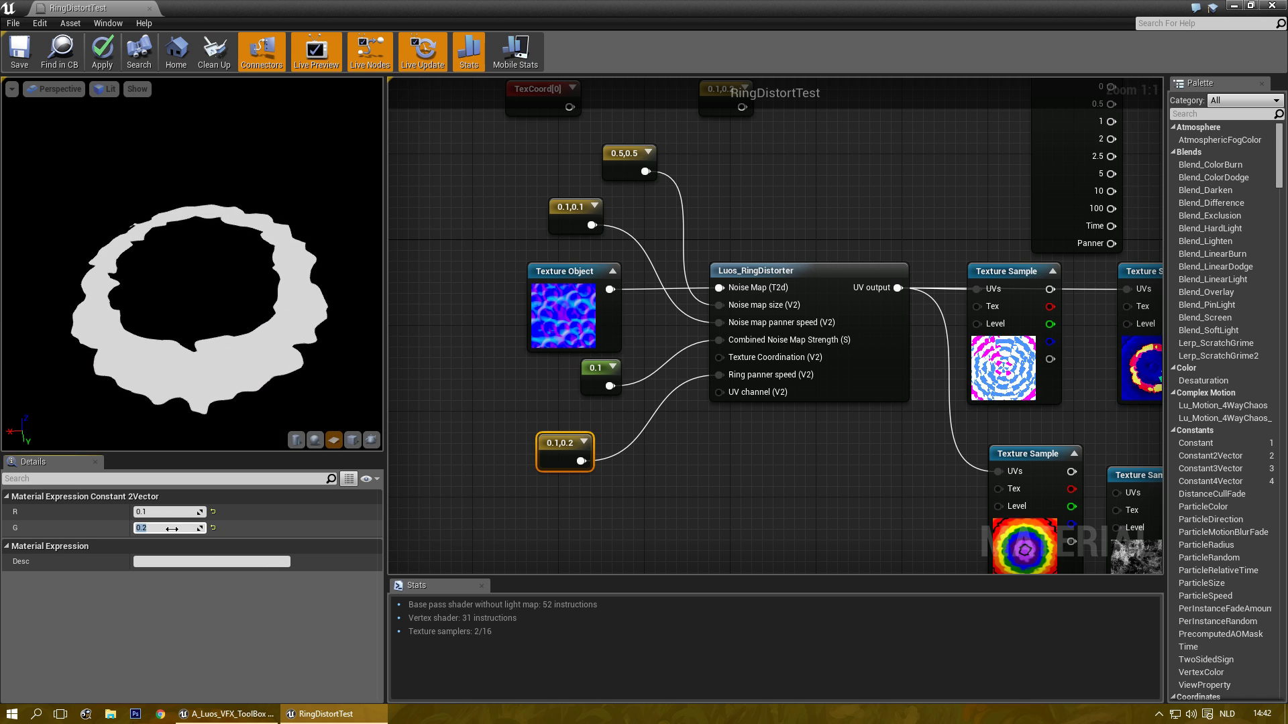
text(-)
key(Return)
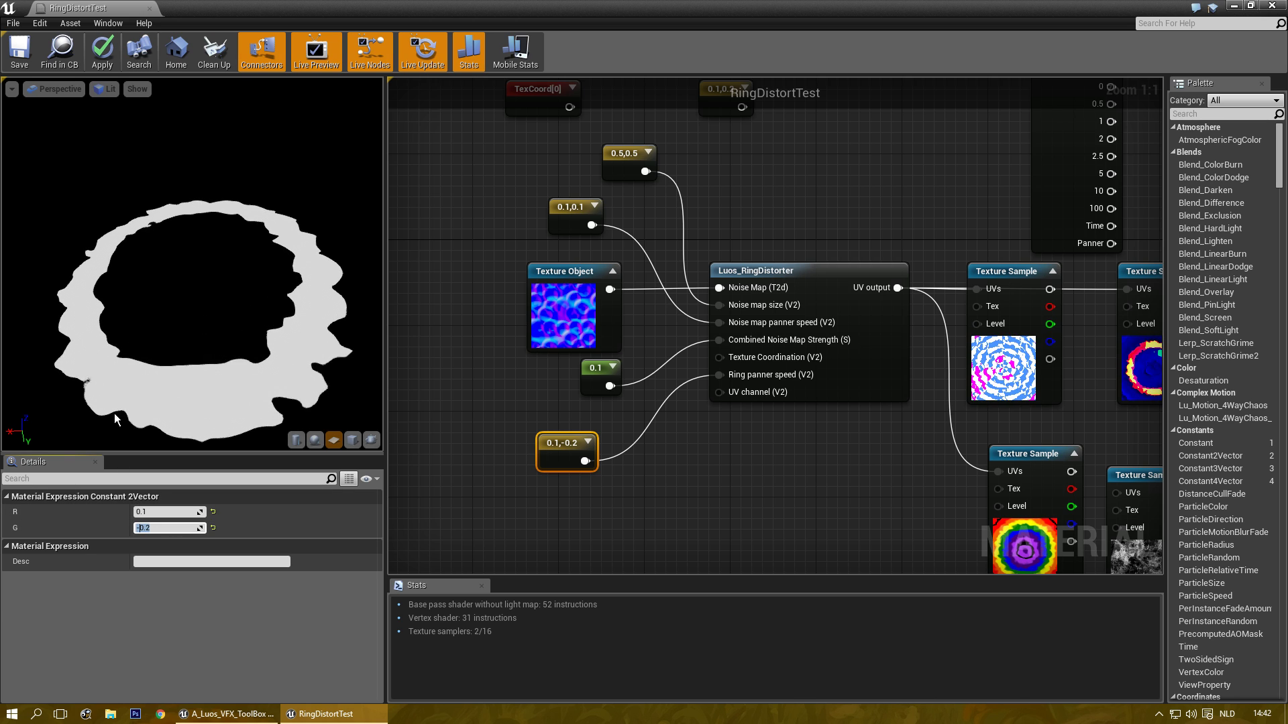
drag(189, 295, 189, 379)
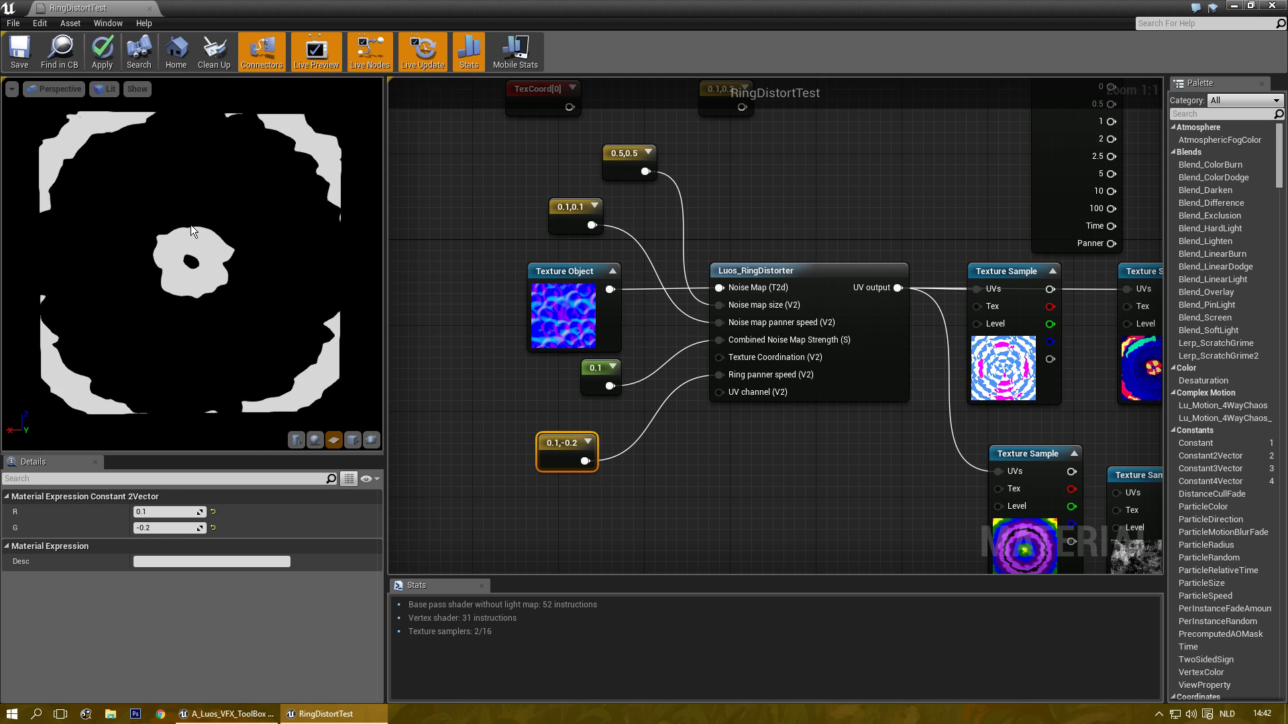
mouse_move(191, 280)
mouse_down()
mouse_move(190, 208)
mouse_move(197, 283)
mouse_up()
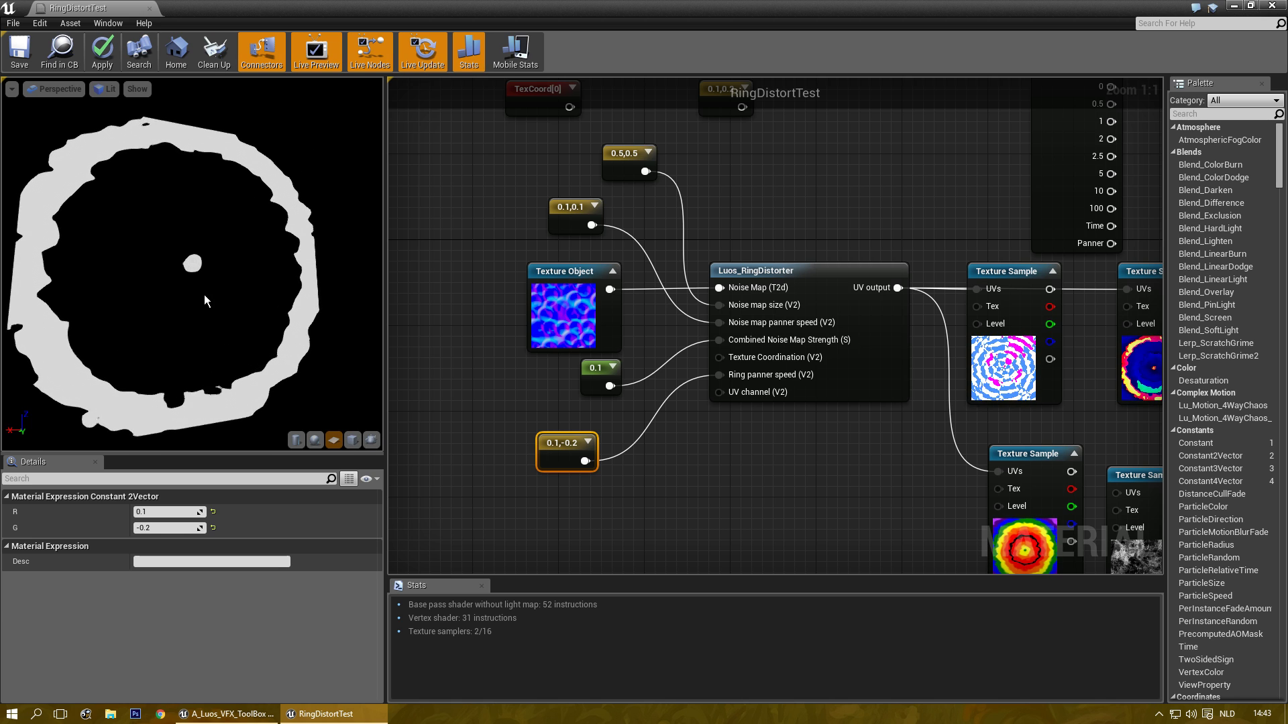
- Save the RingDistortTest material
click(735, 442)
right_drag(920, 314, 782, 220)
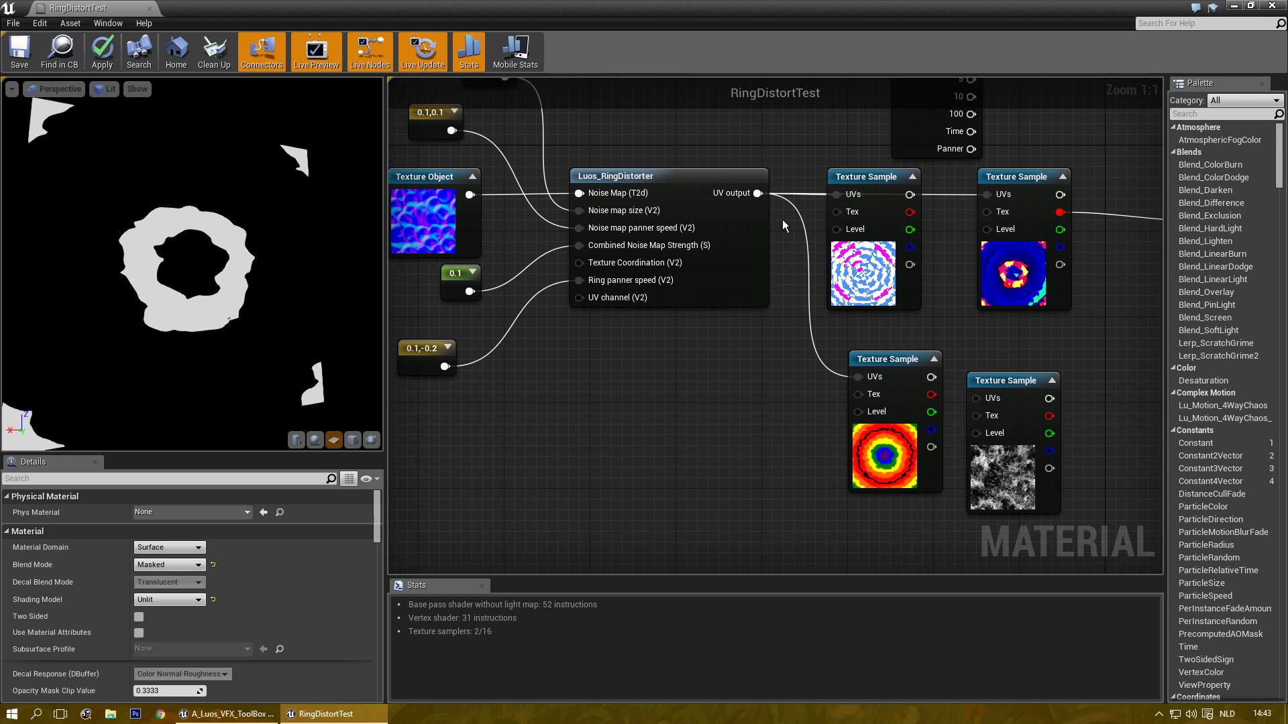
right_drag(802, 348, 609, 413)
right_drag(395, 355, 473, 335)
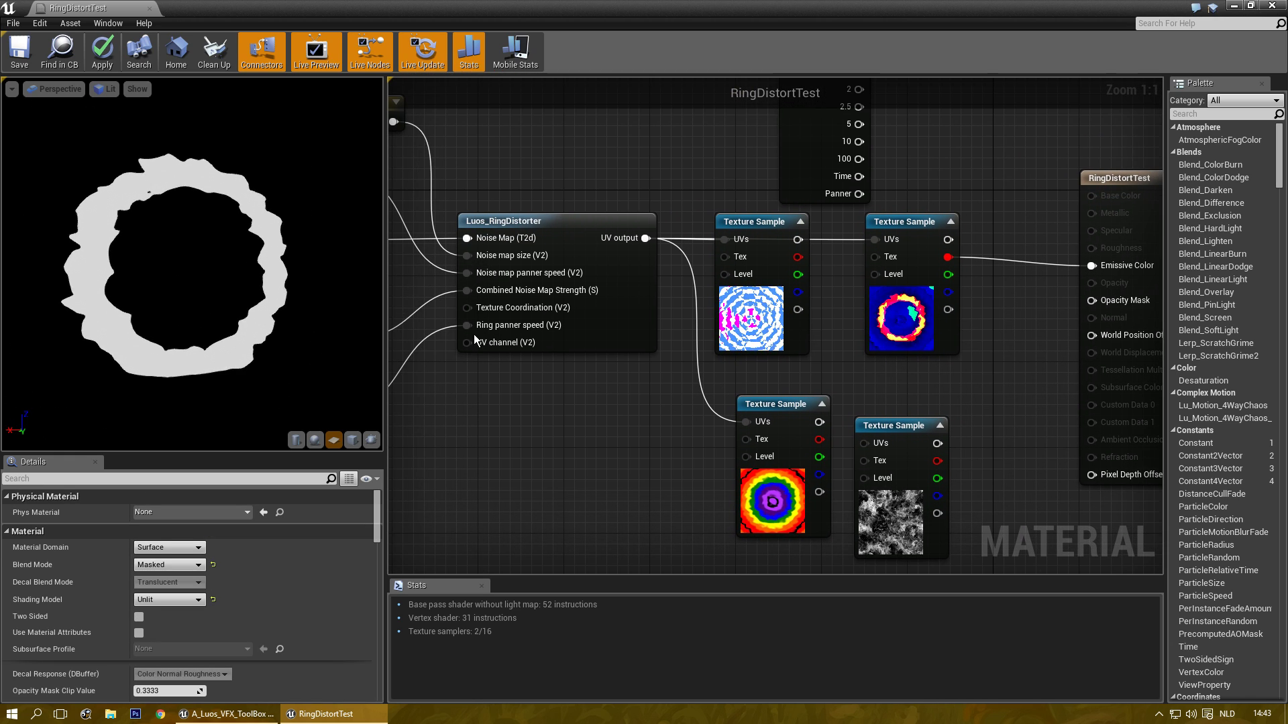
click(28, 60)
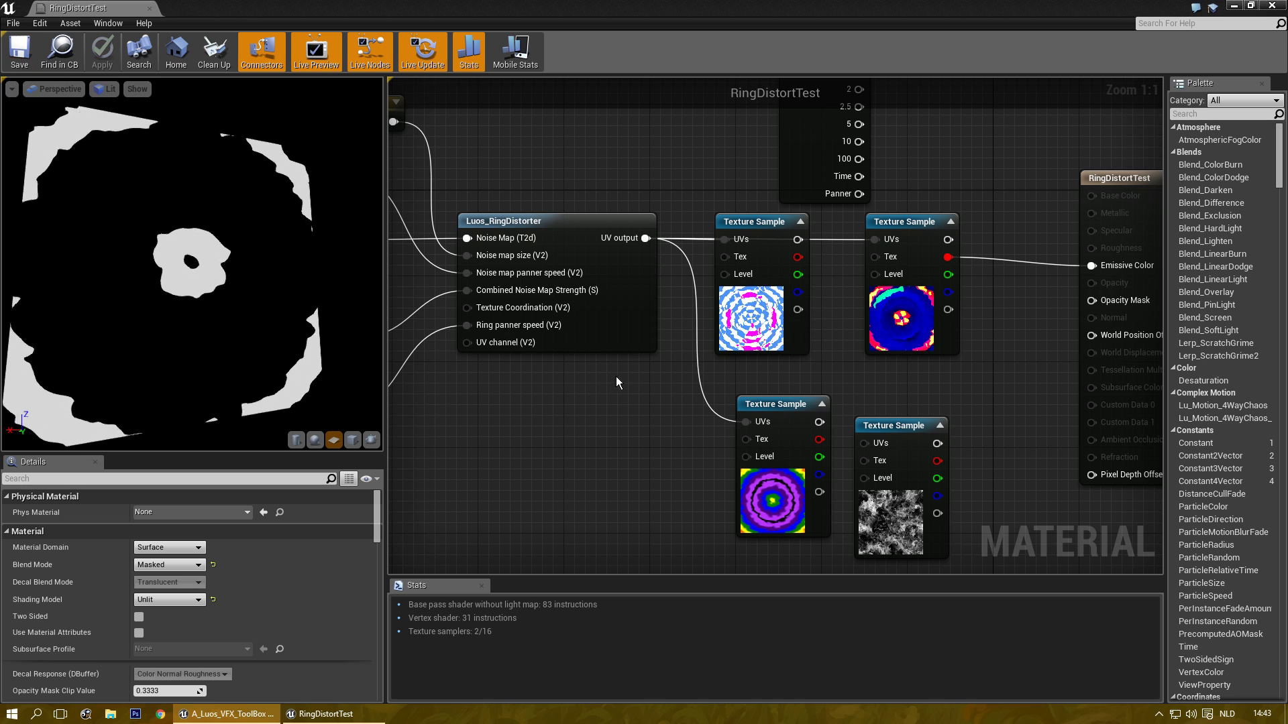
- Open the RingGradTests texture from its Texture Sample, set its X-axis Tiling Method to Clamp and save it
click(900, 221)
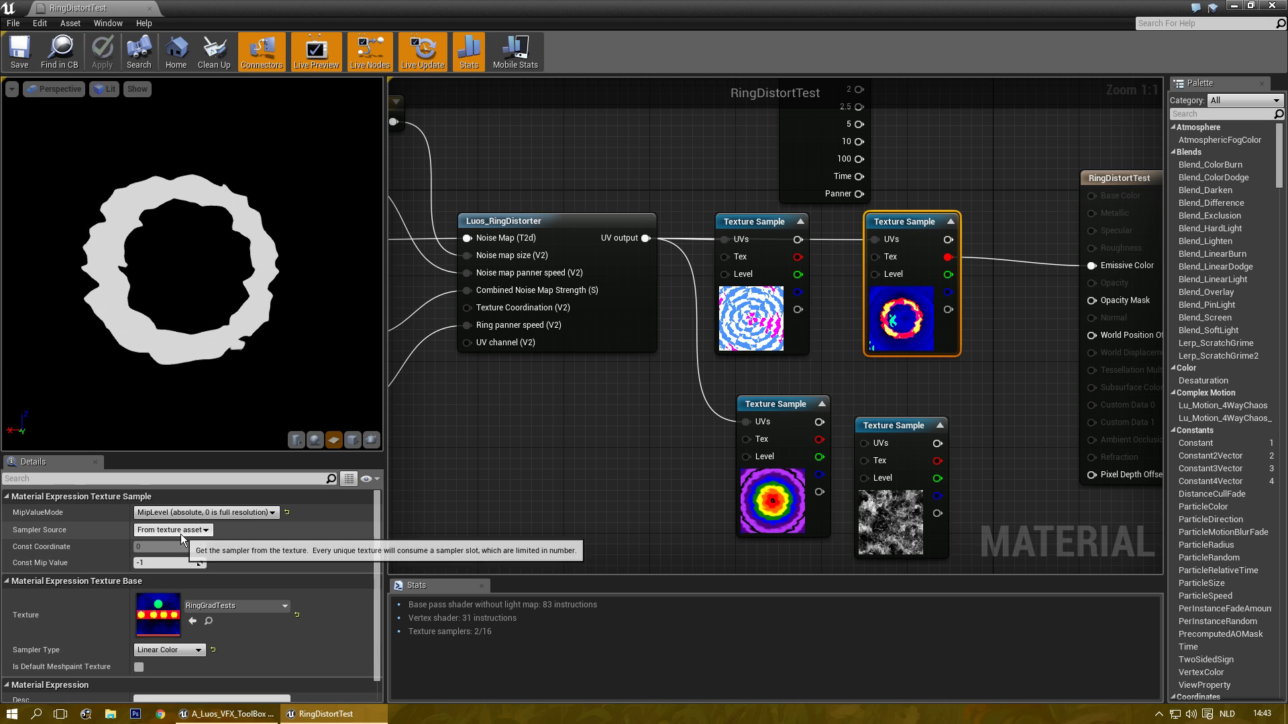
double_click(161, 605)
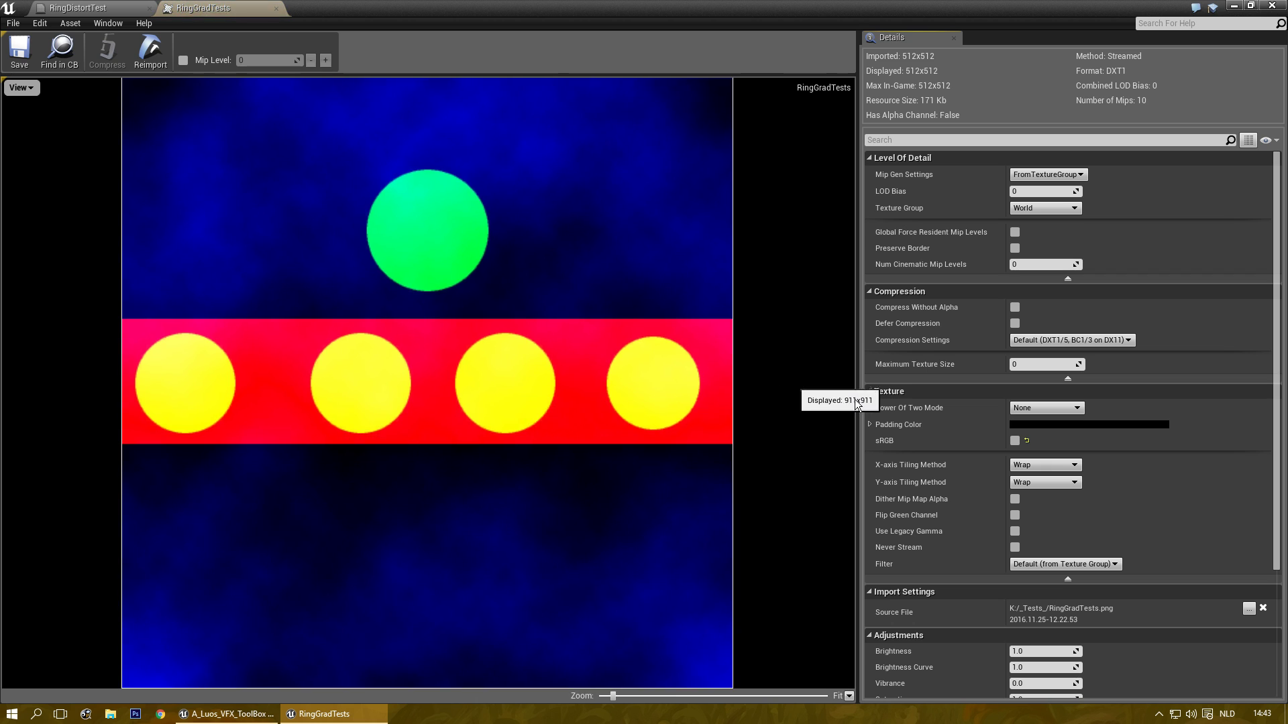
click(1016, 463)
click(1040, 481)
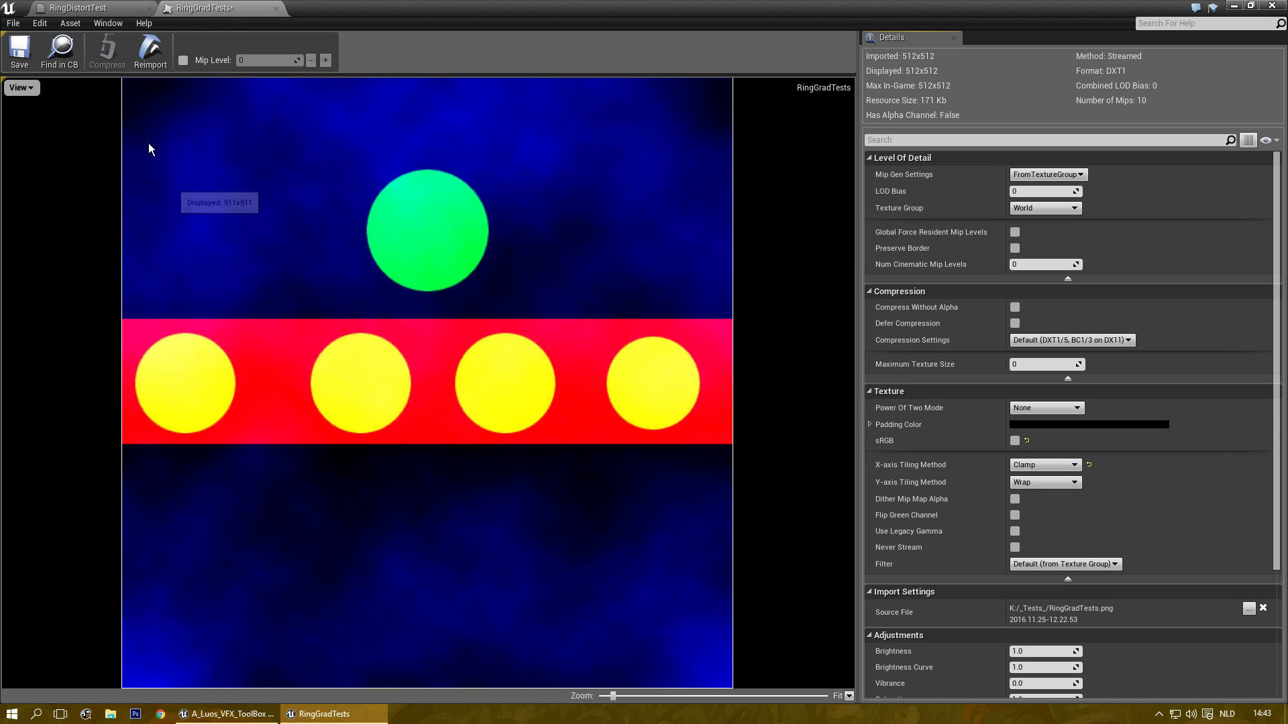
click(20, 50)
- Check the RingDistortTest material preview and return to the RingGradTests texture
click(78, 7)
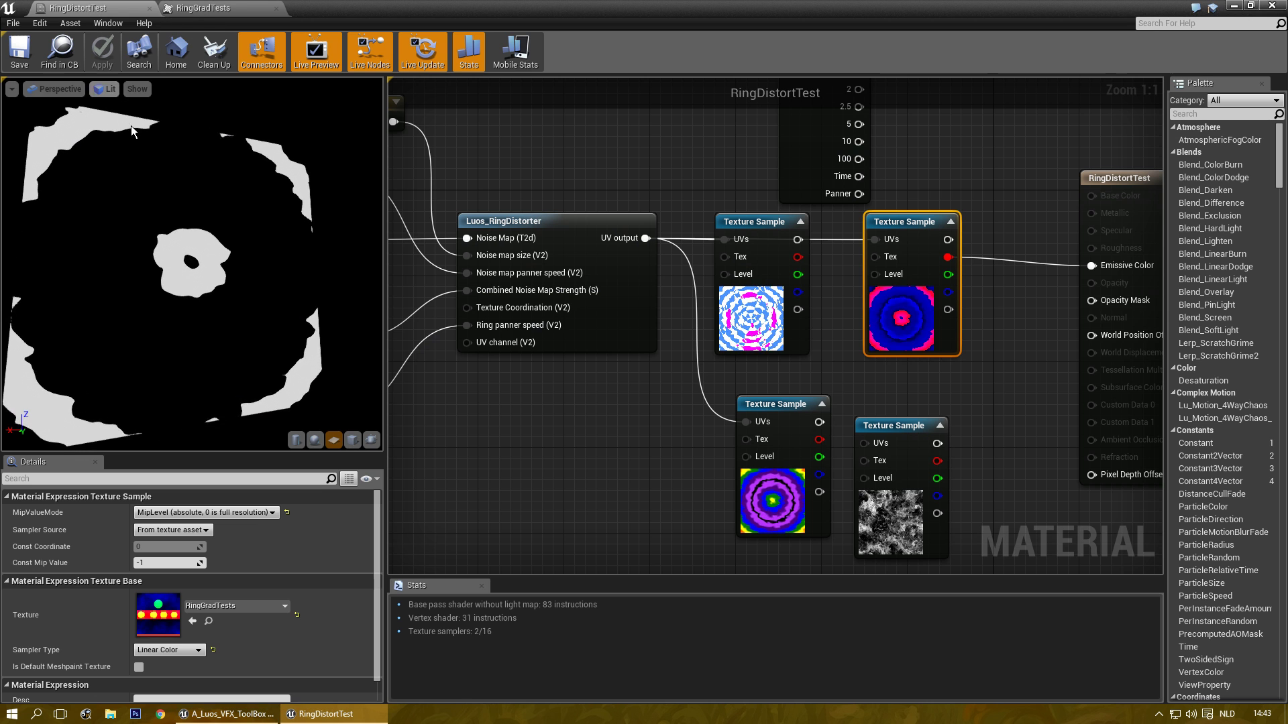
click(201, 8)
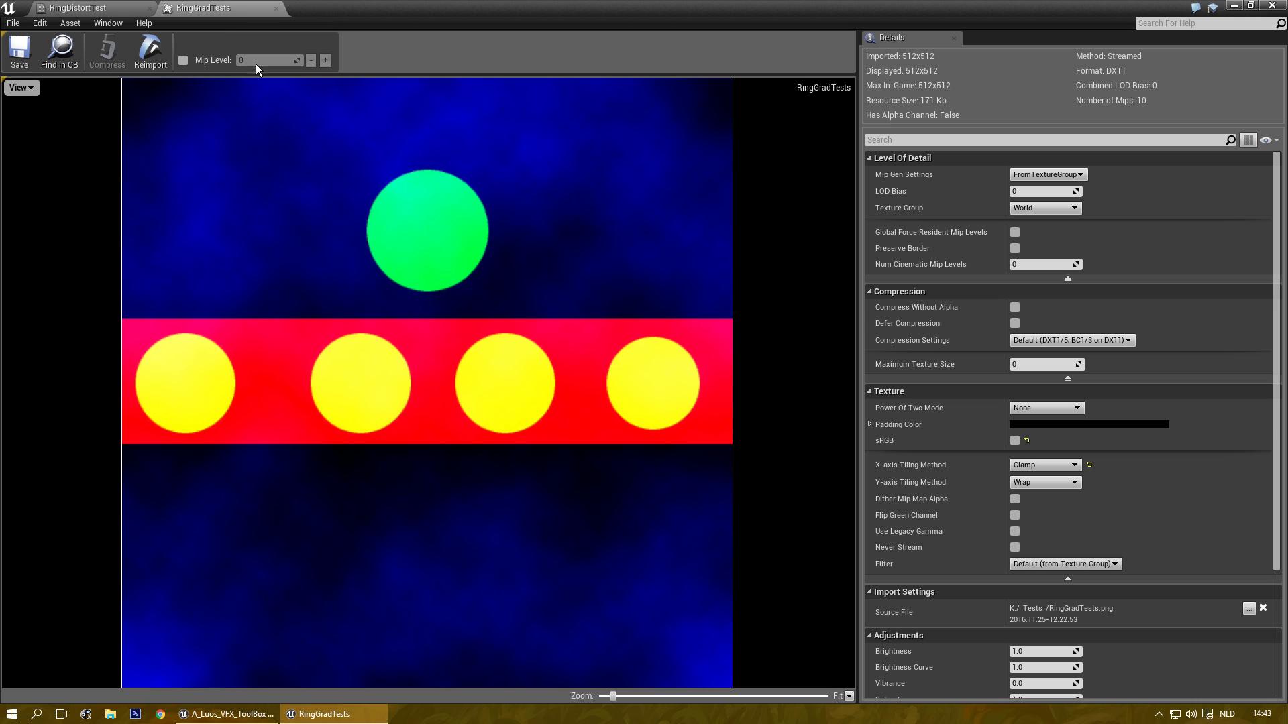
- Set the RingGradTests texture's Y-axis Tiling Method to Clamp, save it and return to the RingDistortTest material
click(1036, 480)
click(1035, 502)
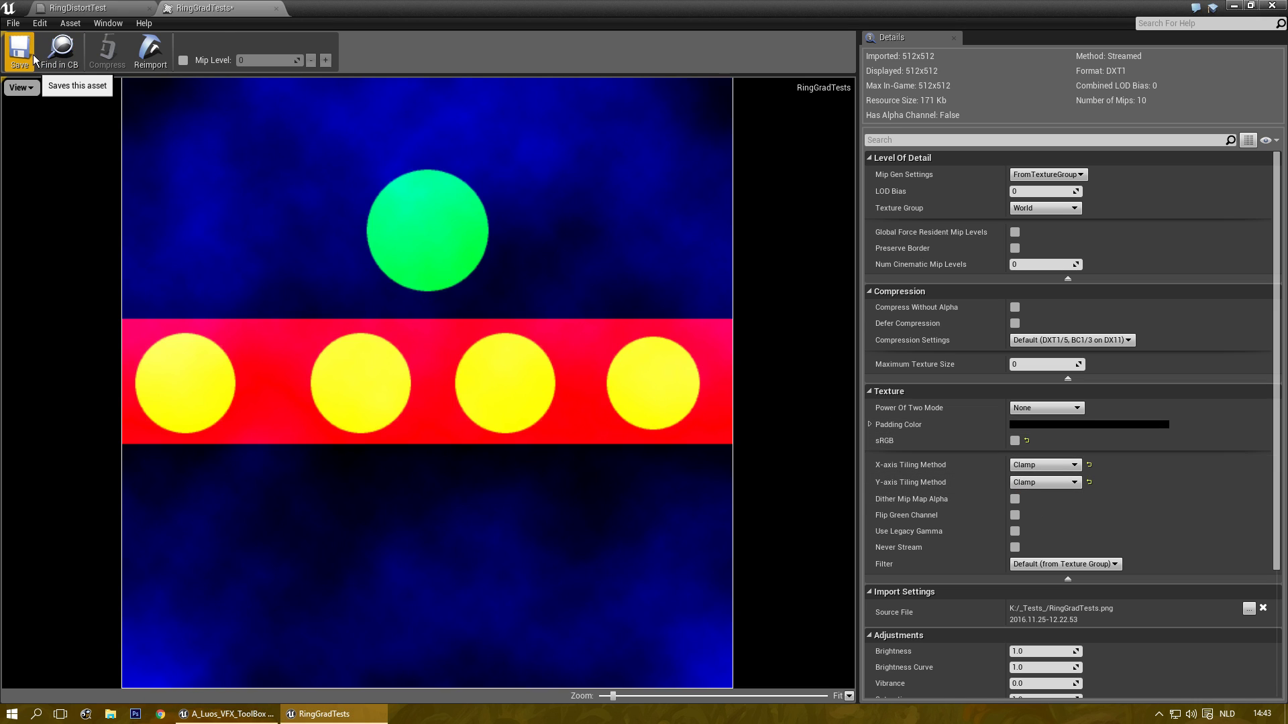
click(98, 8)
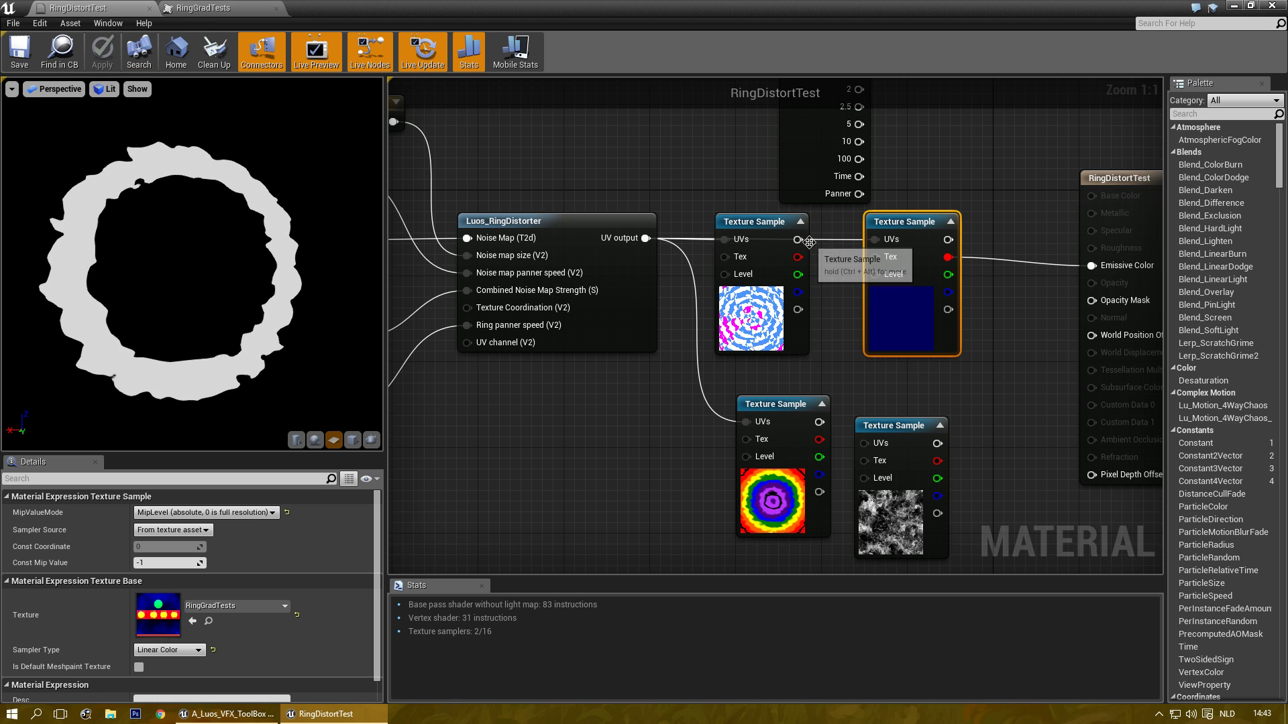
- Switch the RingGradTests Texture Sample's Sampler Source to Shared: Wrap, then to Shared: Clamp
click(191, 534)
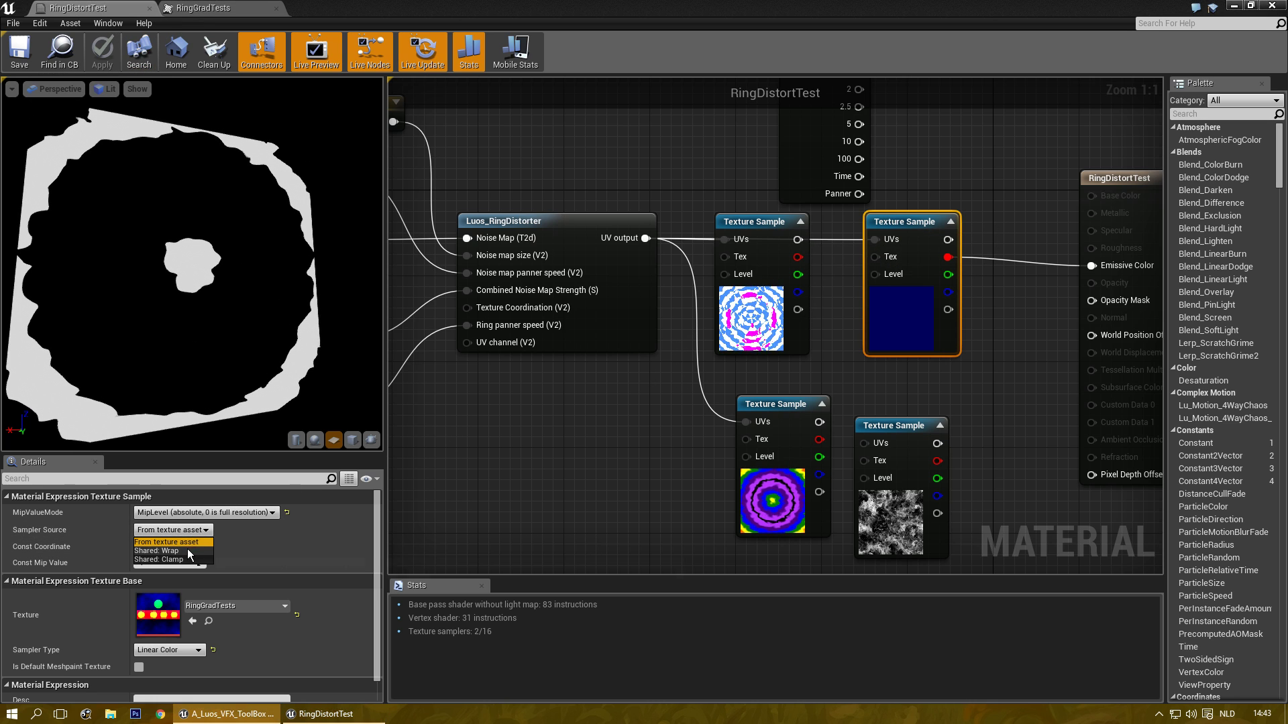
click(187, 550)
click(177, 529)
click(175, 560)
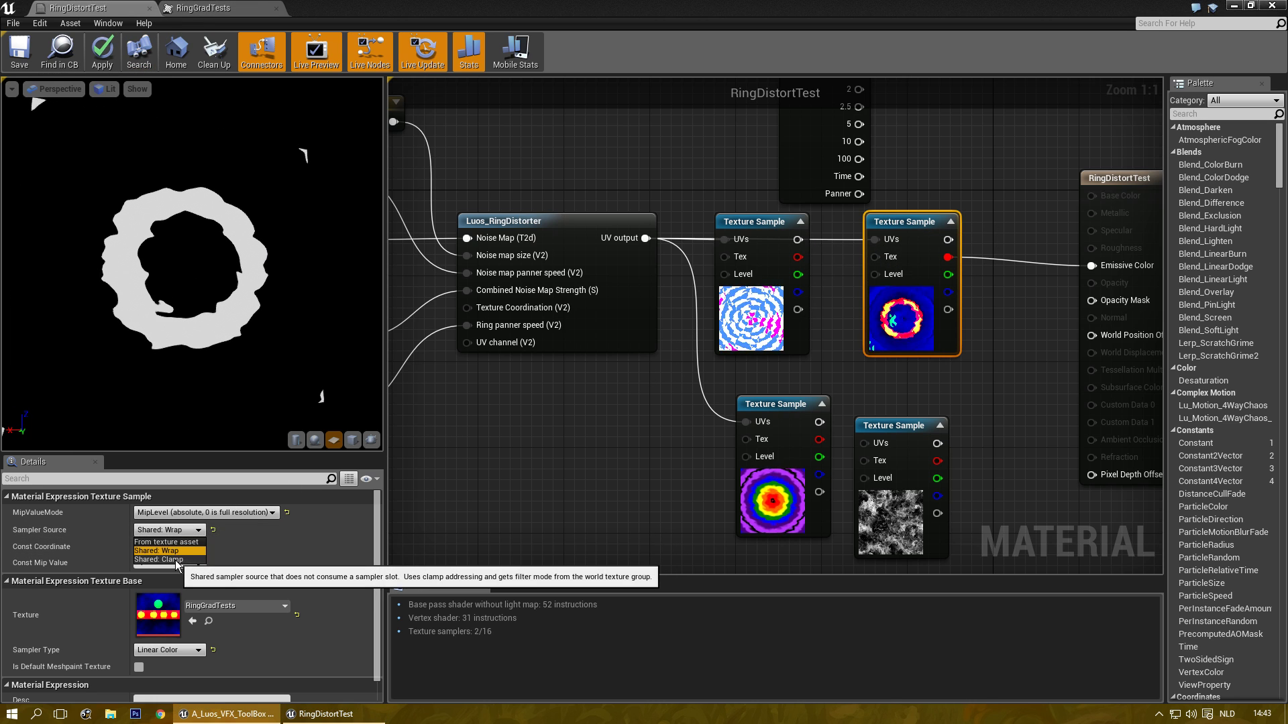
- Set the RingGradTests texture's X-axis Tiling Method to Wrap, save it and return to the RingDistortTest material
click(215, 7)
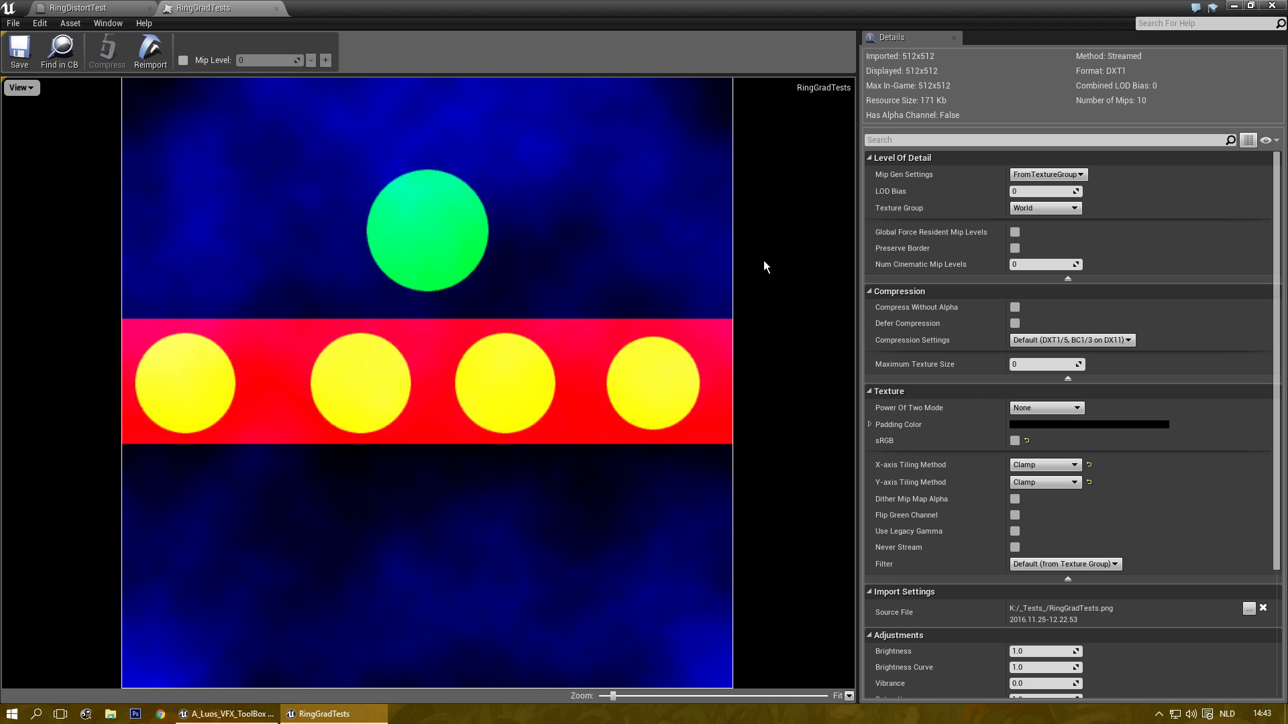
click(1043, 459)
click(1039, 477)
click(91, 8)
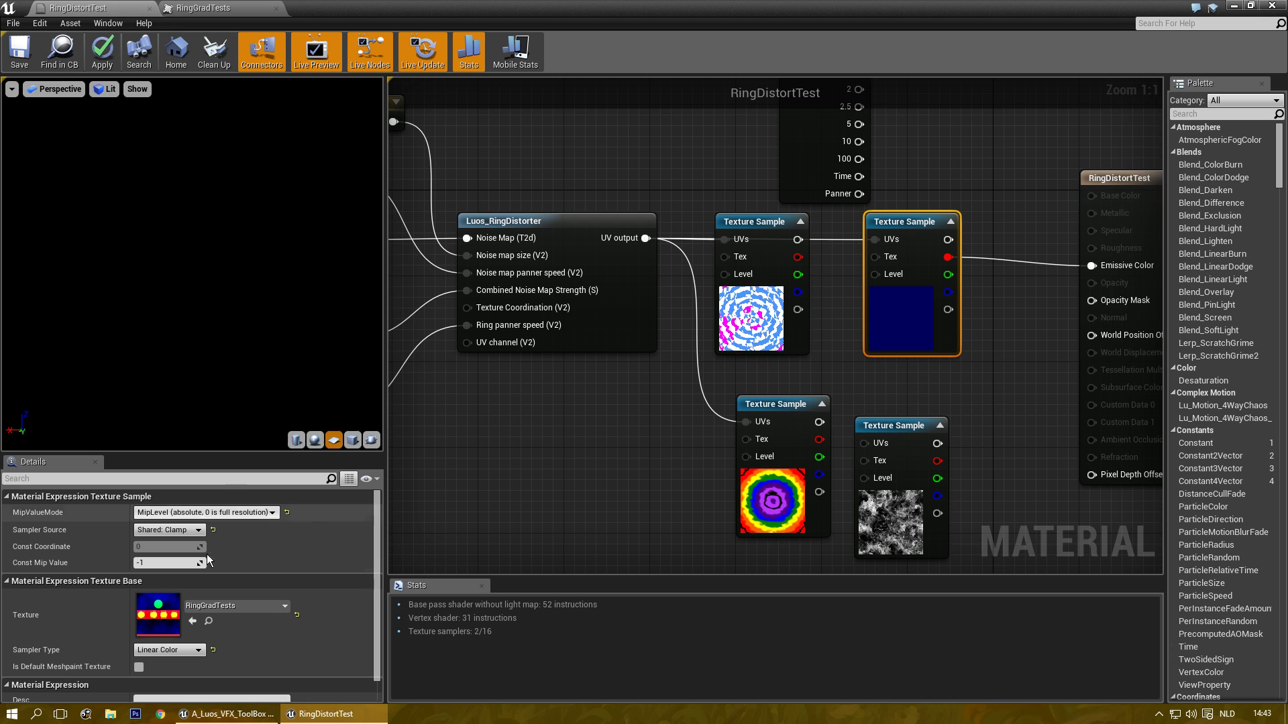
- Try Shared: Wrap as the Texture Sample's Sampler Source, then set it to From texture asset
click(183, 533)
click(181, 547)
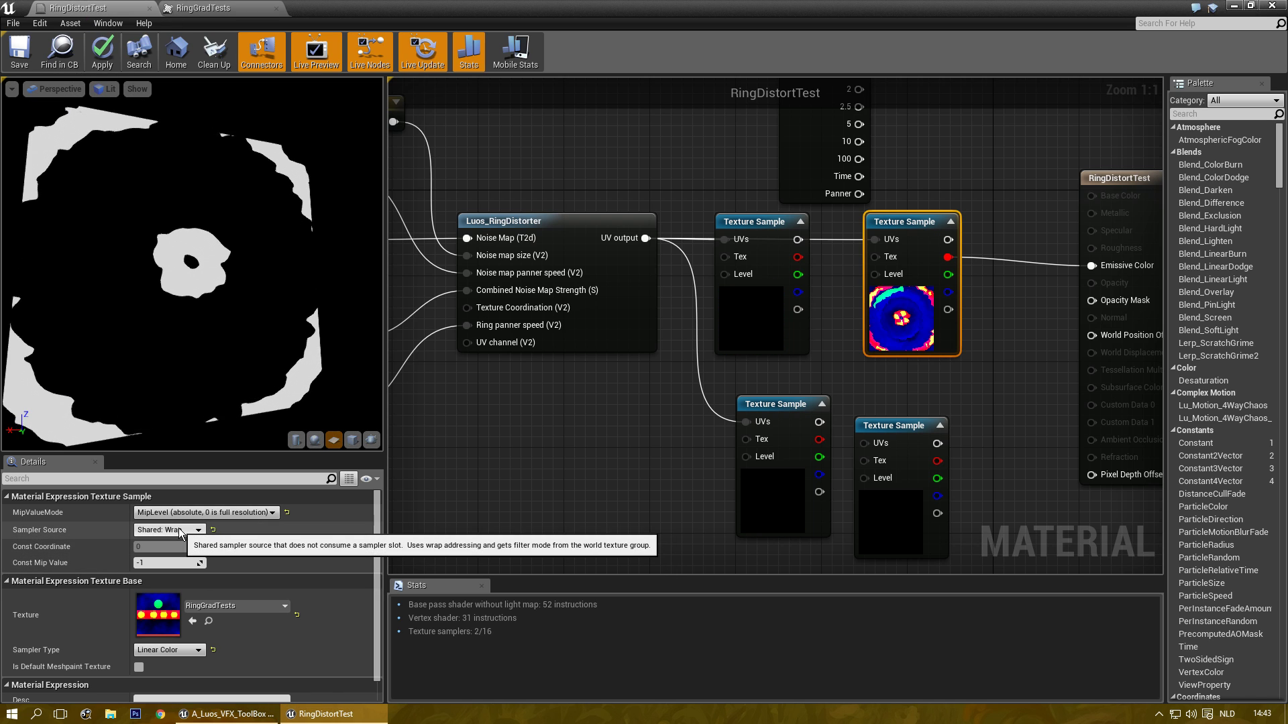
click(180, 530)
click(173, 543)
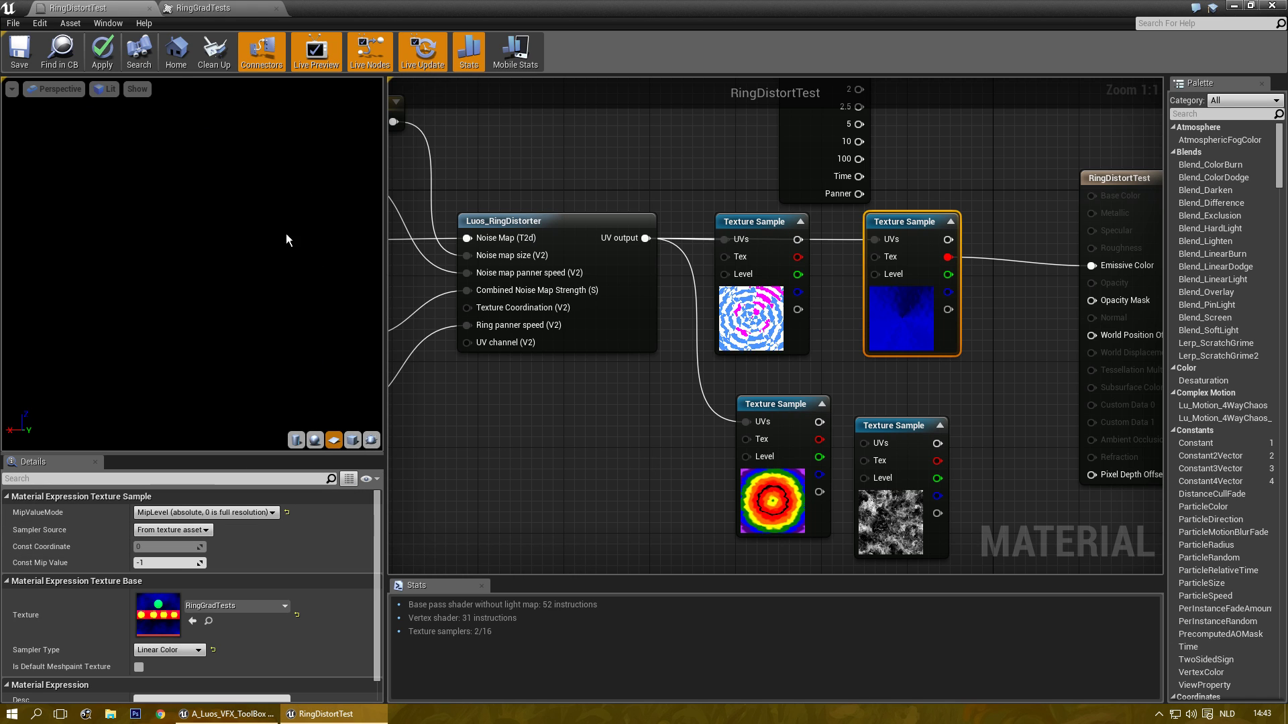
- Set the RingGradTests texture's X-axis Tiling Method to Mirror
click(239, 8)
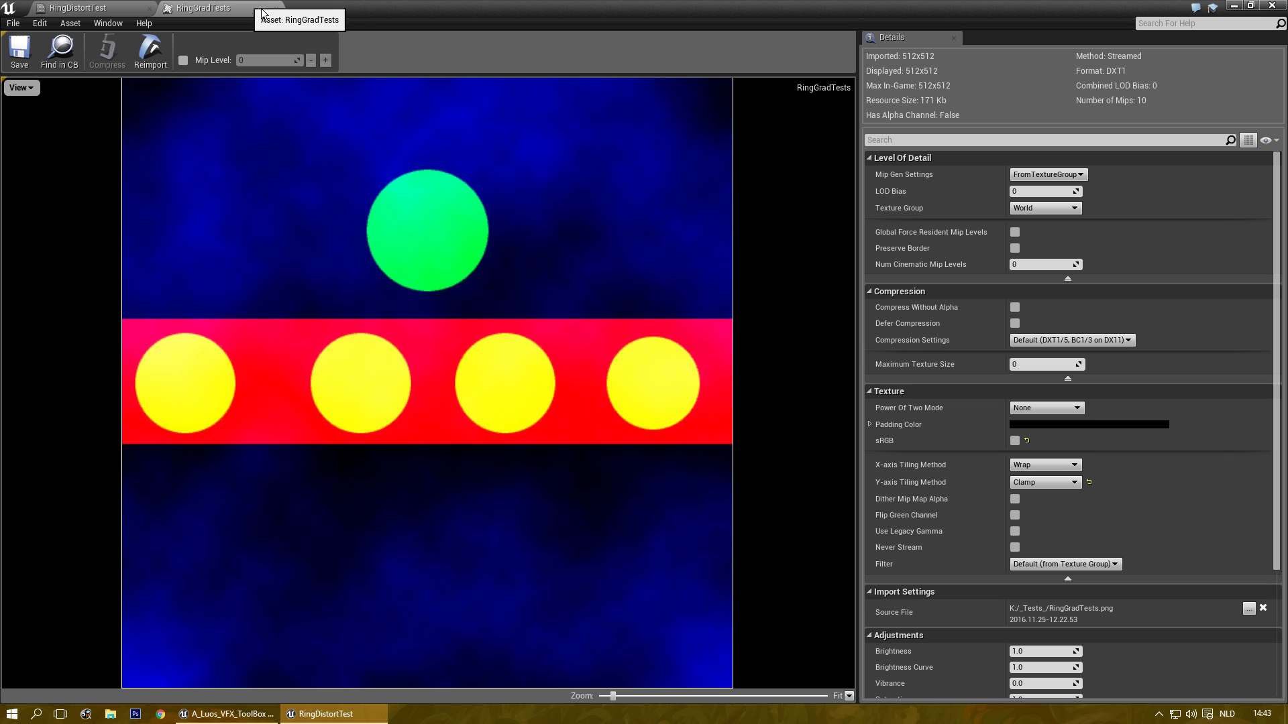
click(1041, 462)
click(1030, 489)
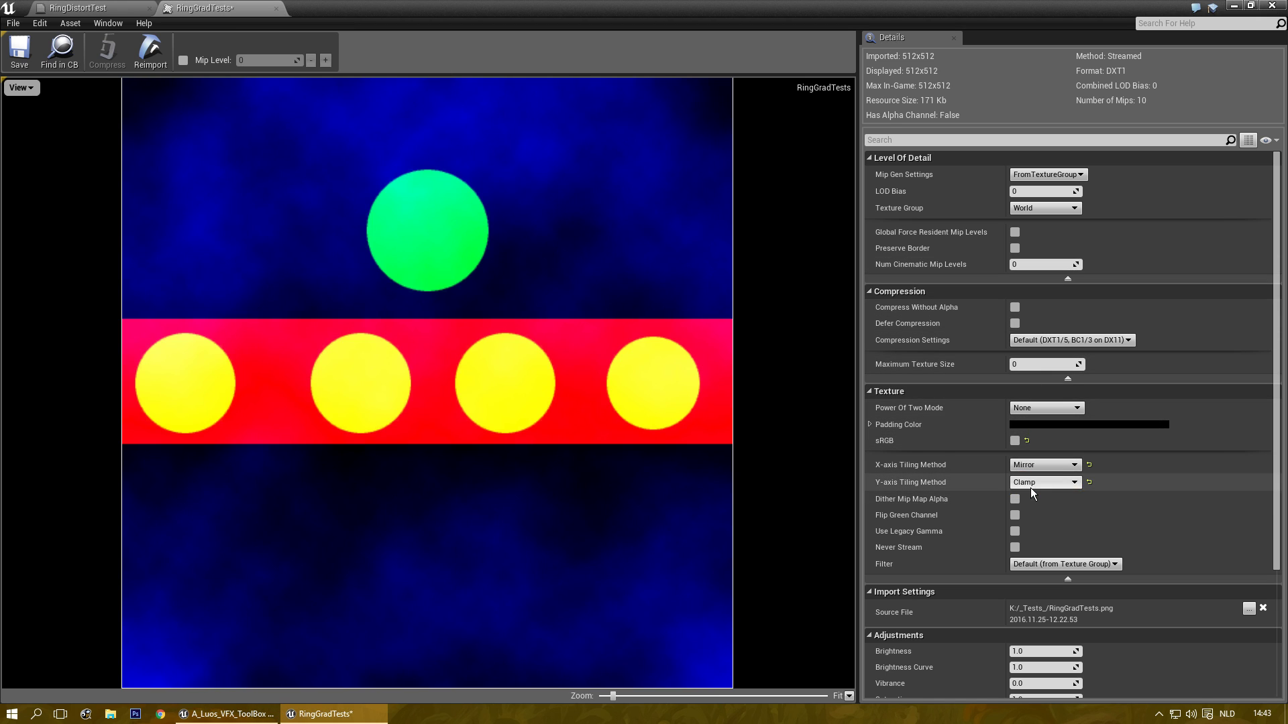
- Set the RingGradTests X-axis Tiling Method to Clamp and Y-axis to Wrap, save the texture and return to the RingDistortTest material
click(1031, 467)
click(1036, 485)
click(1036, 487)
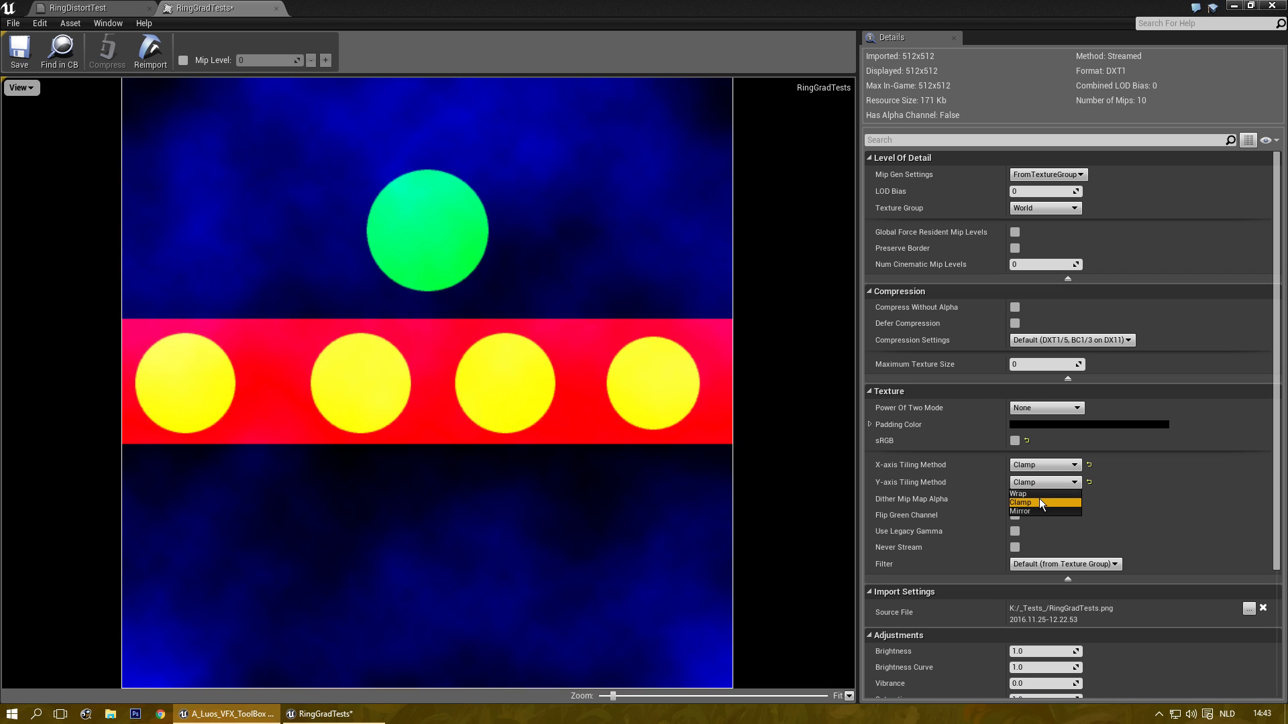
click(1039, 500)
click(1038, 482)
click(1037, 494)
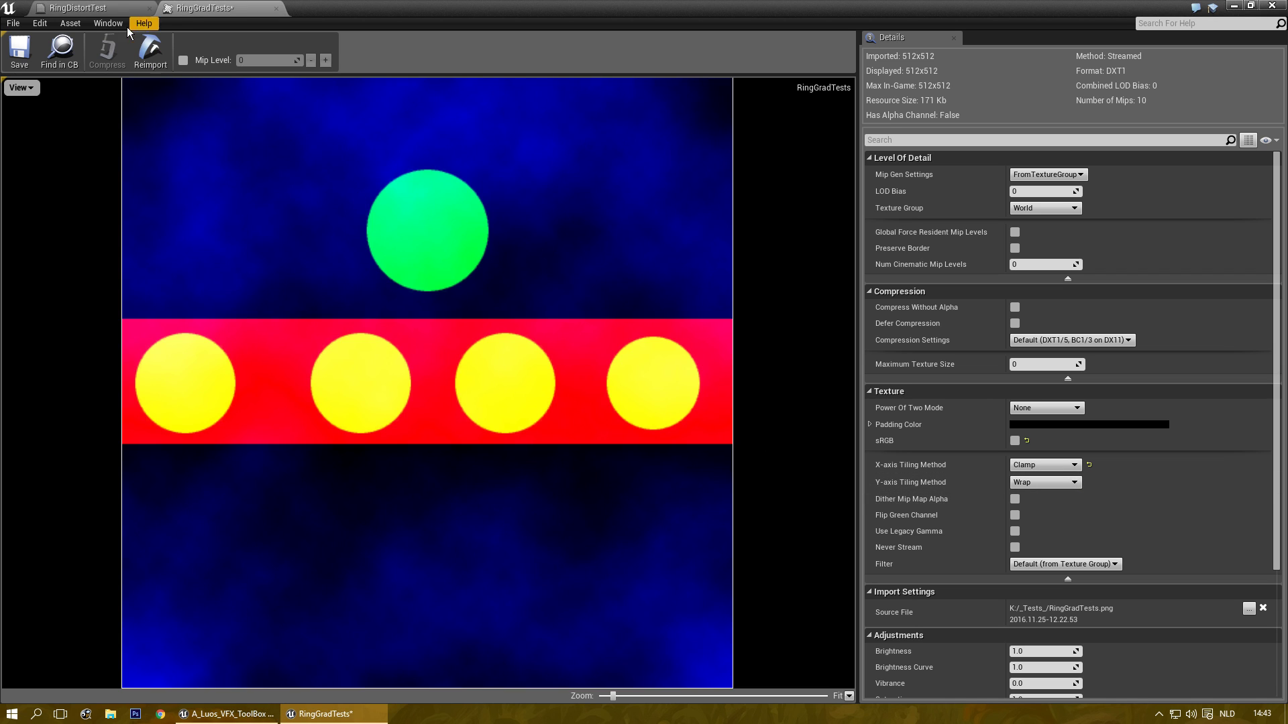
click(70, 7)
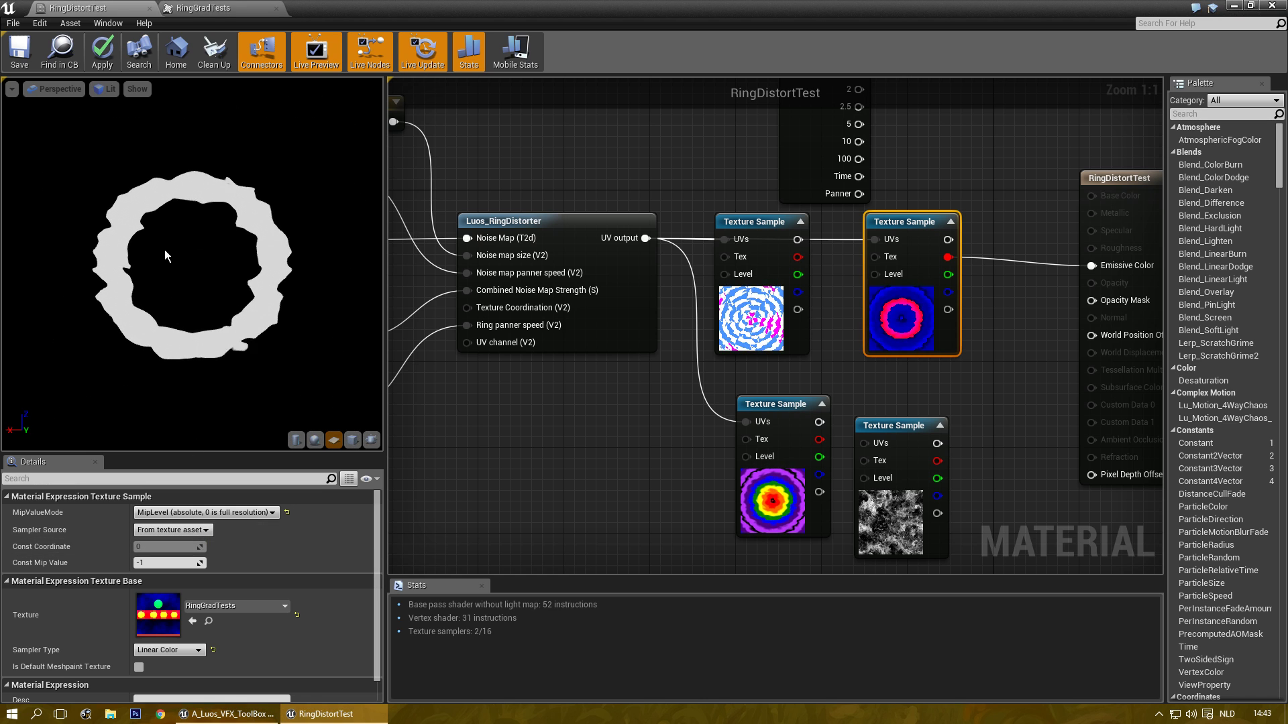
- Wire the RingGradTests Texture Sample's green and then blue channel to Emissive Color and inspect the blue noise in the preview
right_drag(964, 299, 781, 270)
drag(909, 240, 909, 238)
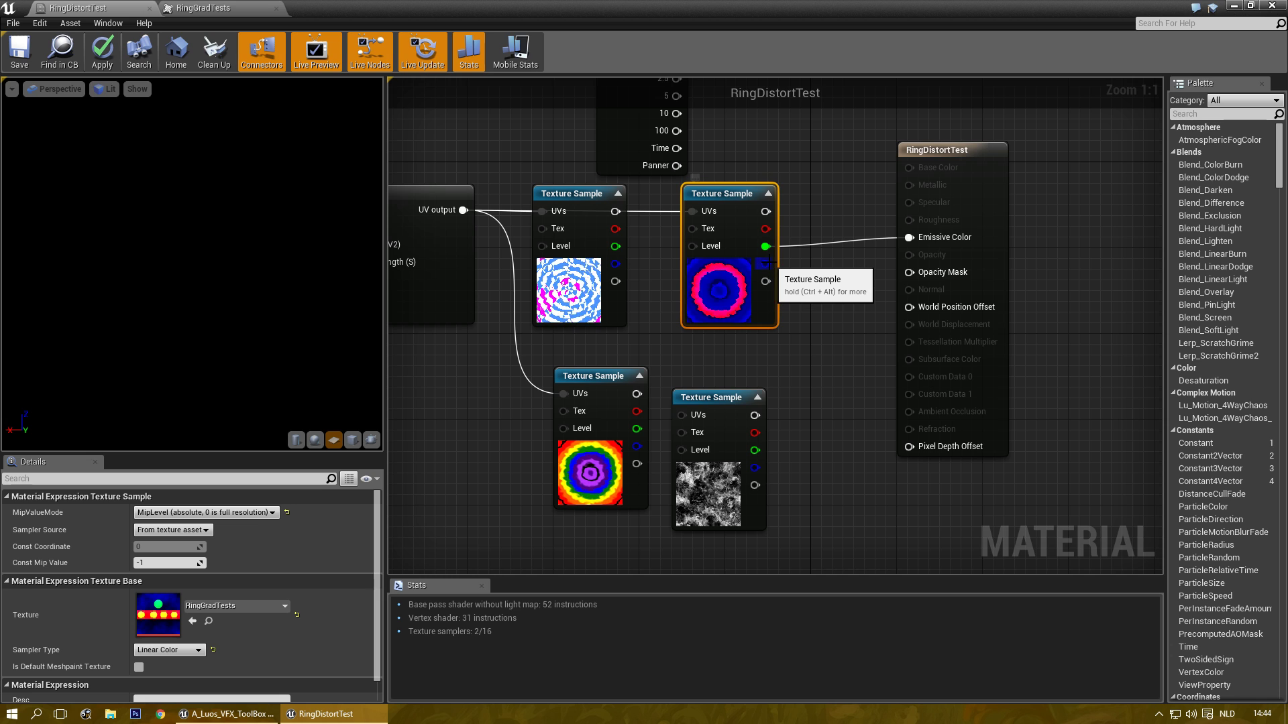
drag(905, 236, 909, 238)
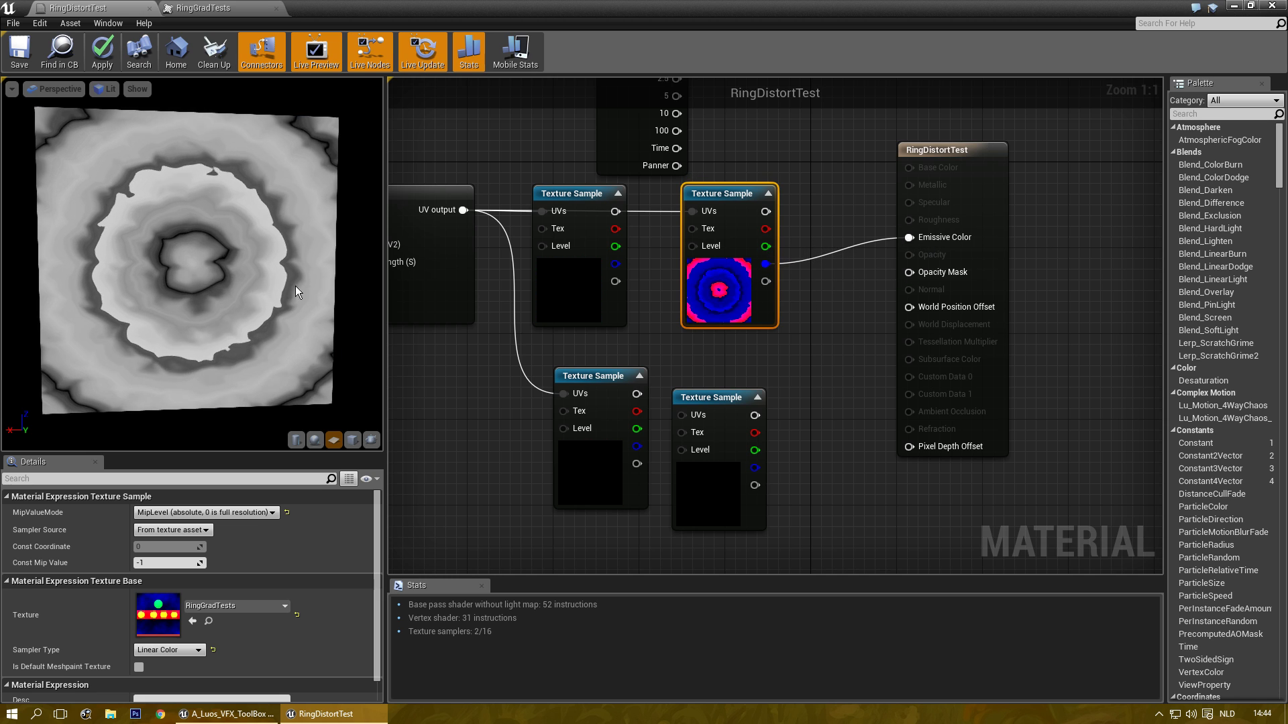
scroll(227, 292, up, 2)
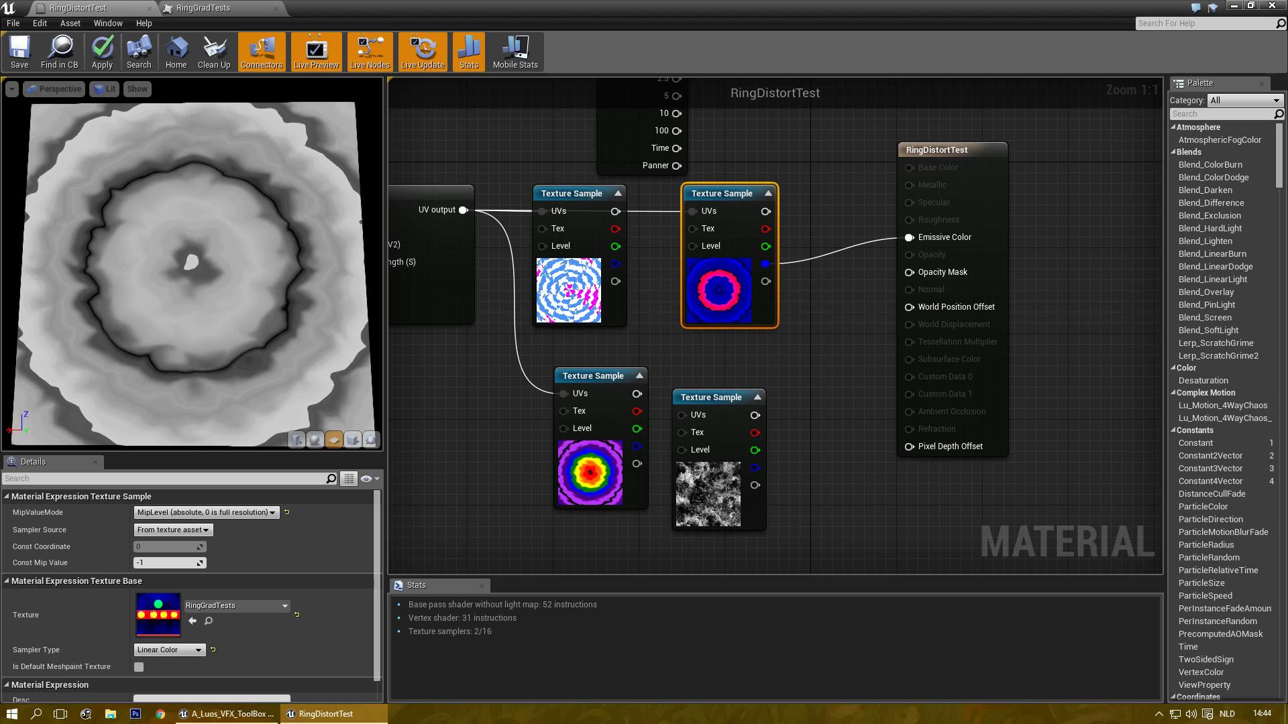
drag(227, 292, 288, 208)
- Connect the Luos_RingDistorter UV output to the grayscale noise Texture Sample's UVs and its RGB output to Emissive Color
right_drag(528, 405, 584, 365)
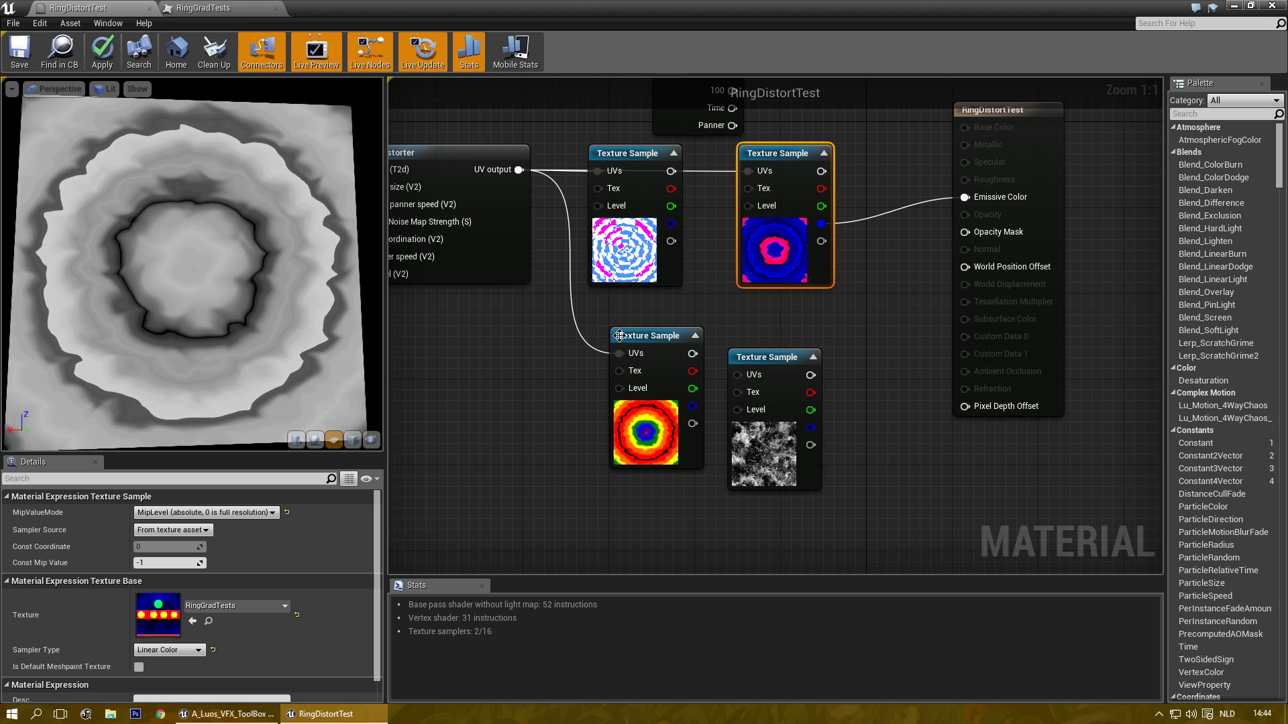
right_drag(774, 343, 518, 261)
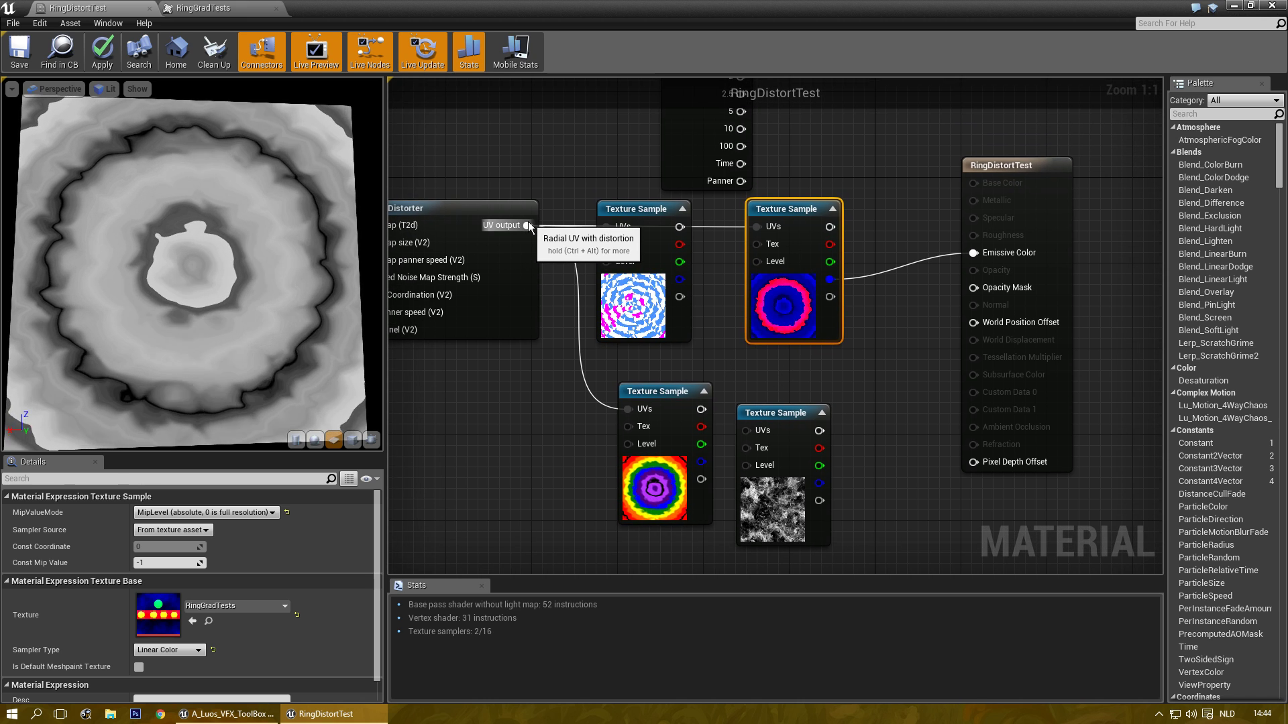
drag(535, 240, 538, 236)
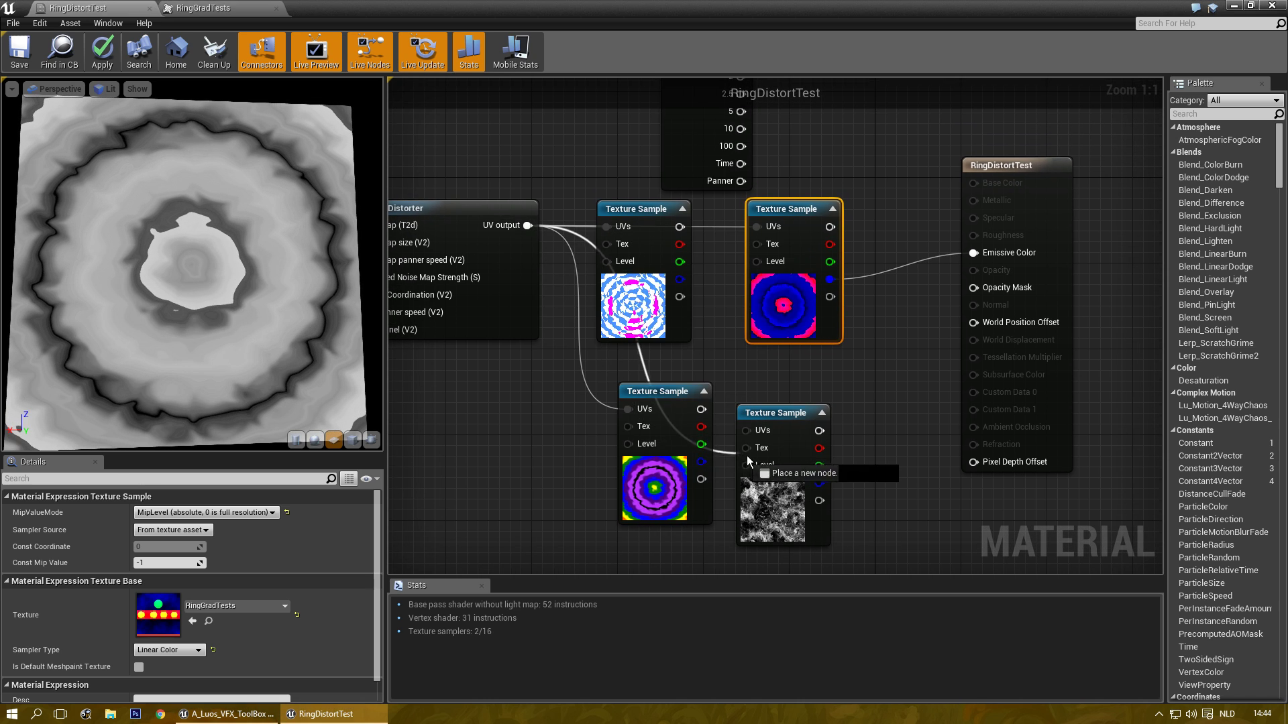
drag(746, 427, 976, 253)
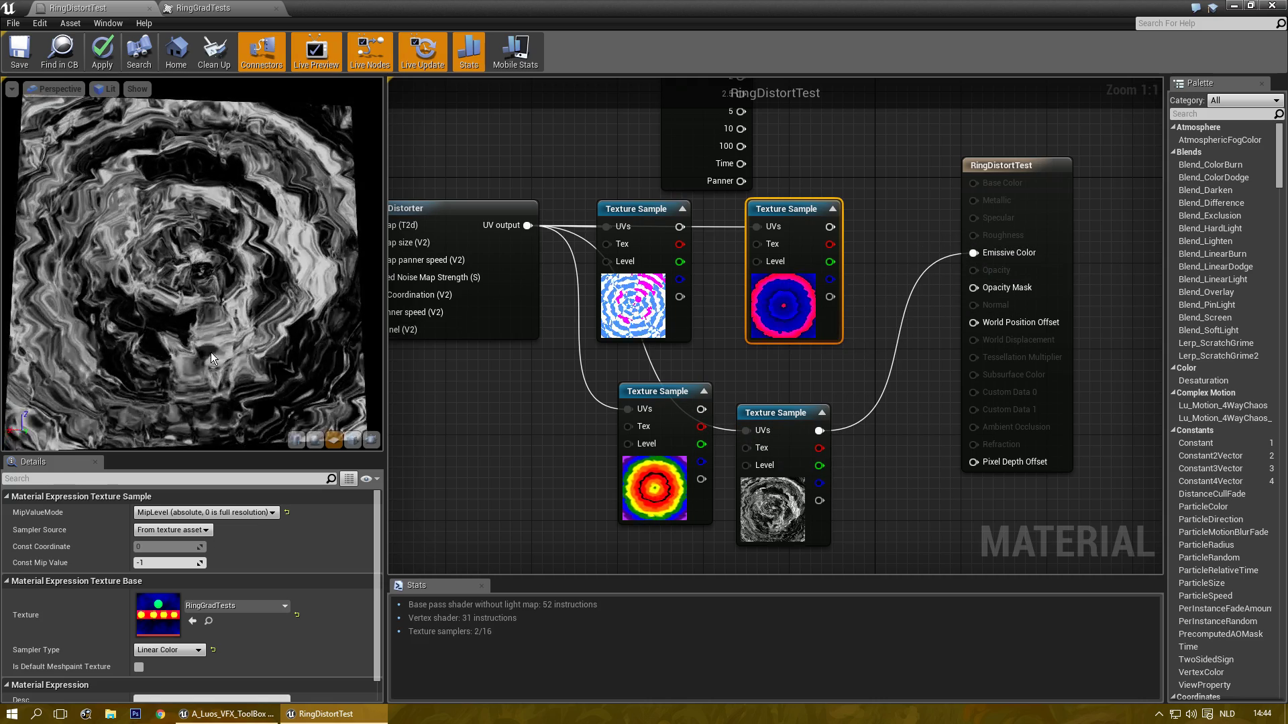
mouse_move(202, 281)
mouse_down()
mouse_move(201, 315)
mouse_move(201, 268)
mouse_move(161, 275)
mouse_move(181, 281)
mouse_up()
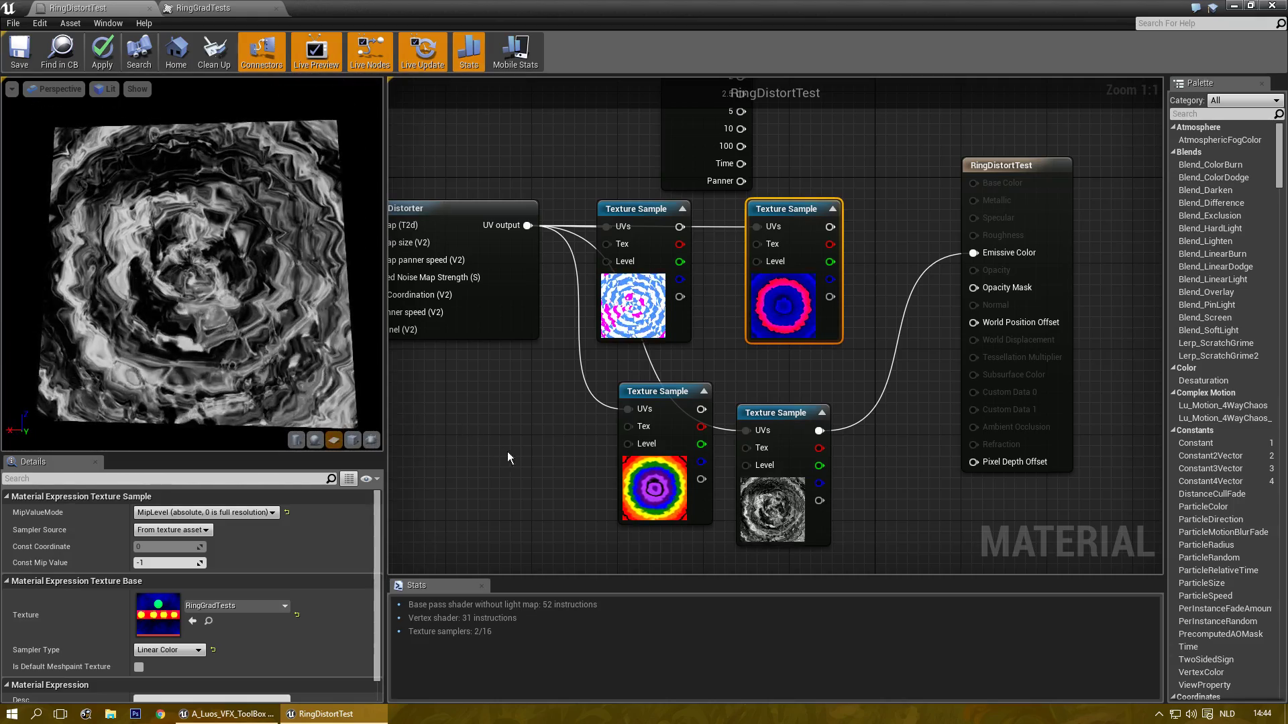
- Set the constant feeding Combined Noise Map Strength to 0.02 and inspect the distortion close up in the preview
right_drag(535, 406, 842, 307)
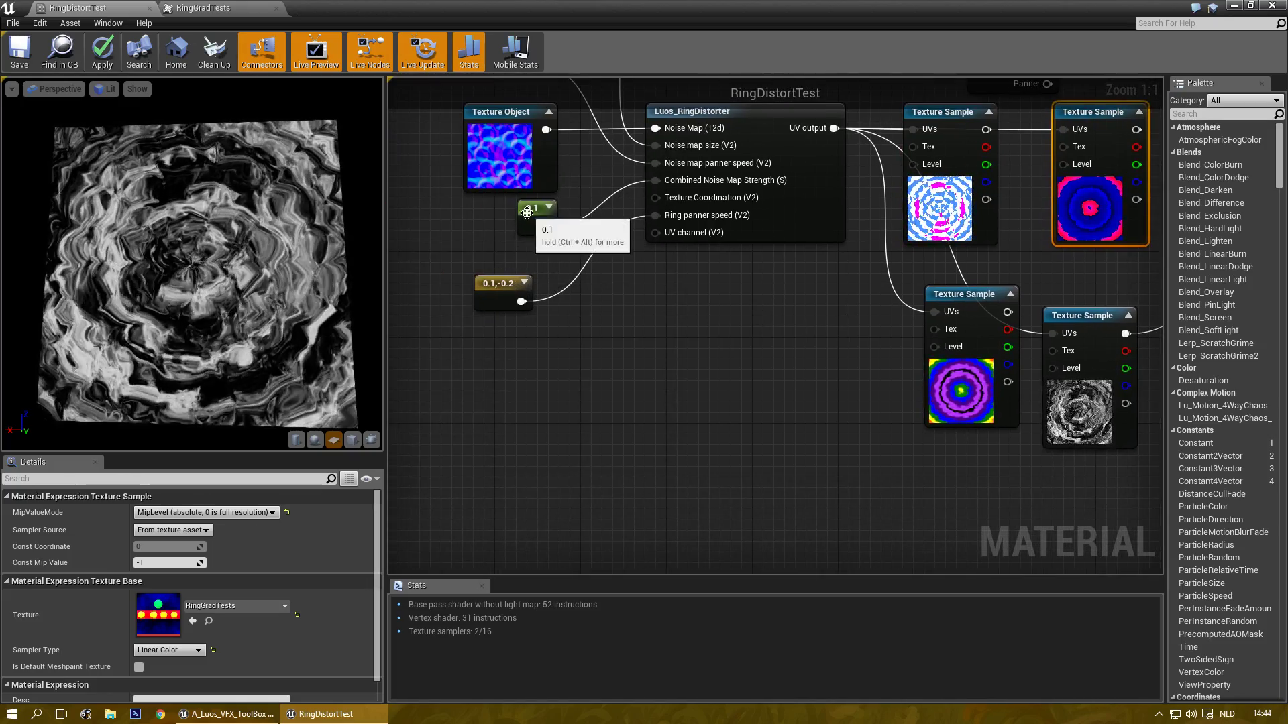
click(535, 213)
click(175, 515)
text(0.0)
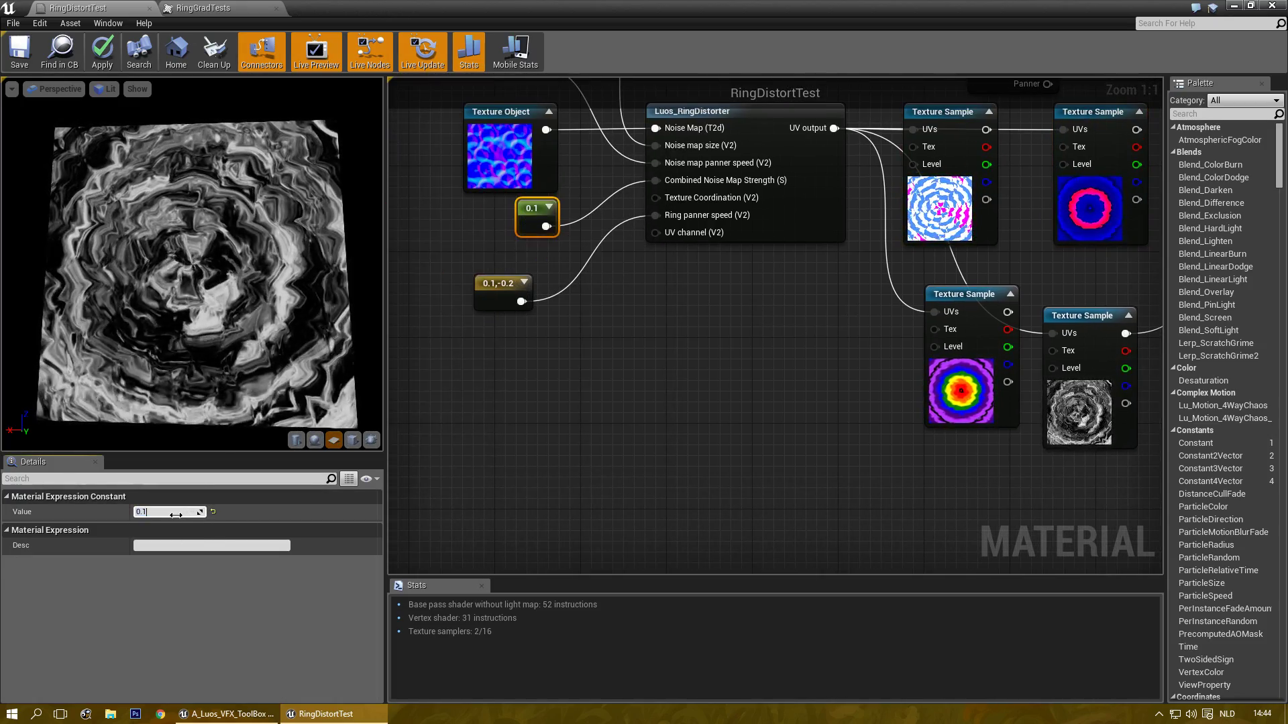
text(2)
key(Return)
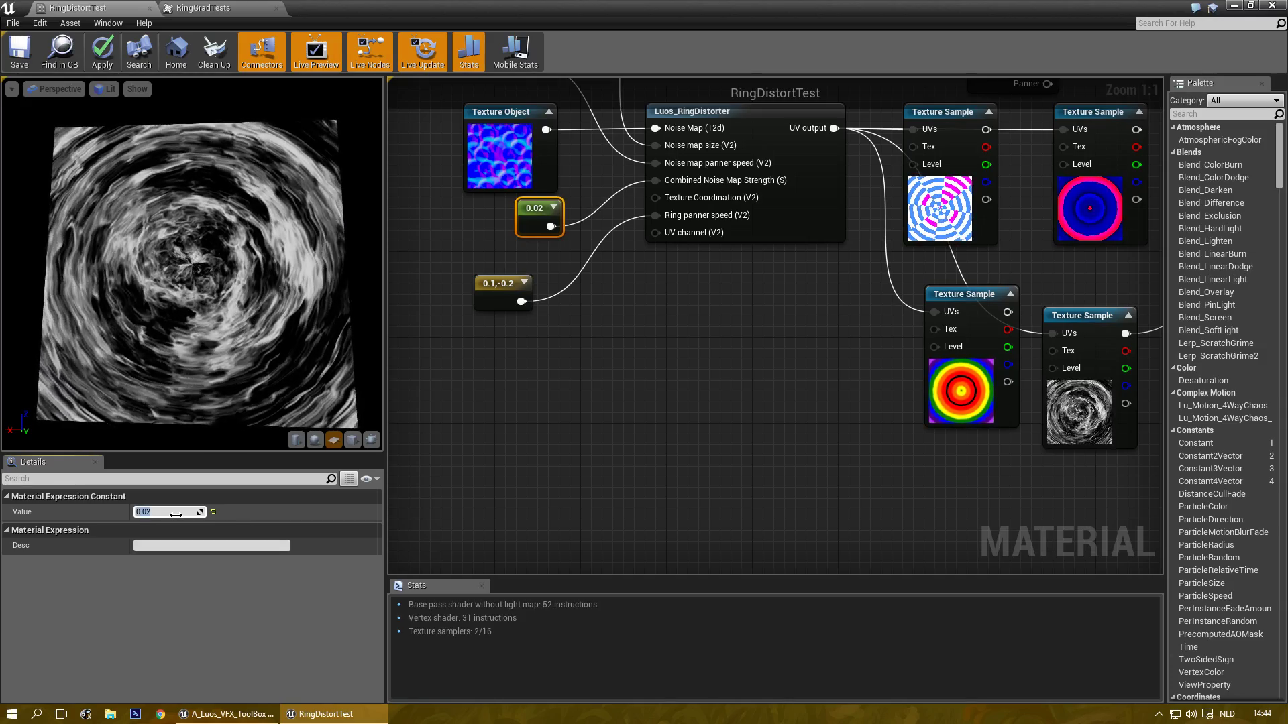
scroll(145, 324, up, 3)
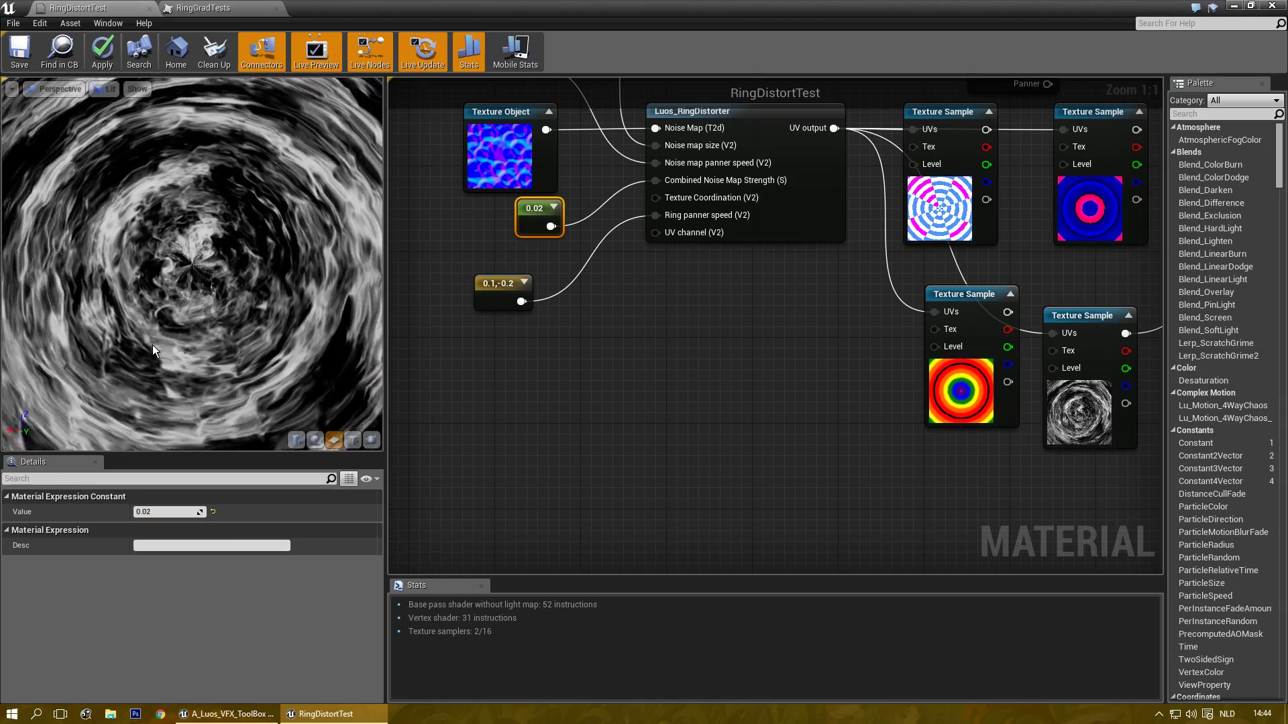
- Move the ring panner speed constant aside, add a Constant2Vector below it and connect it to Texture Coordination
right_drag(552, 462, 614, 470)
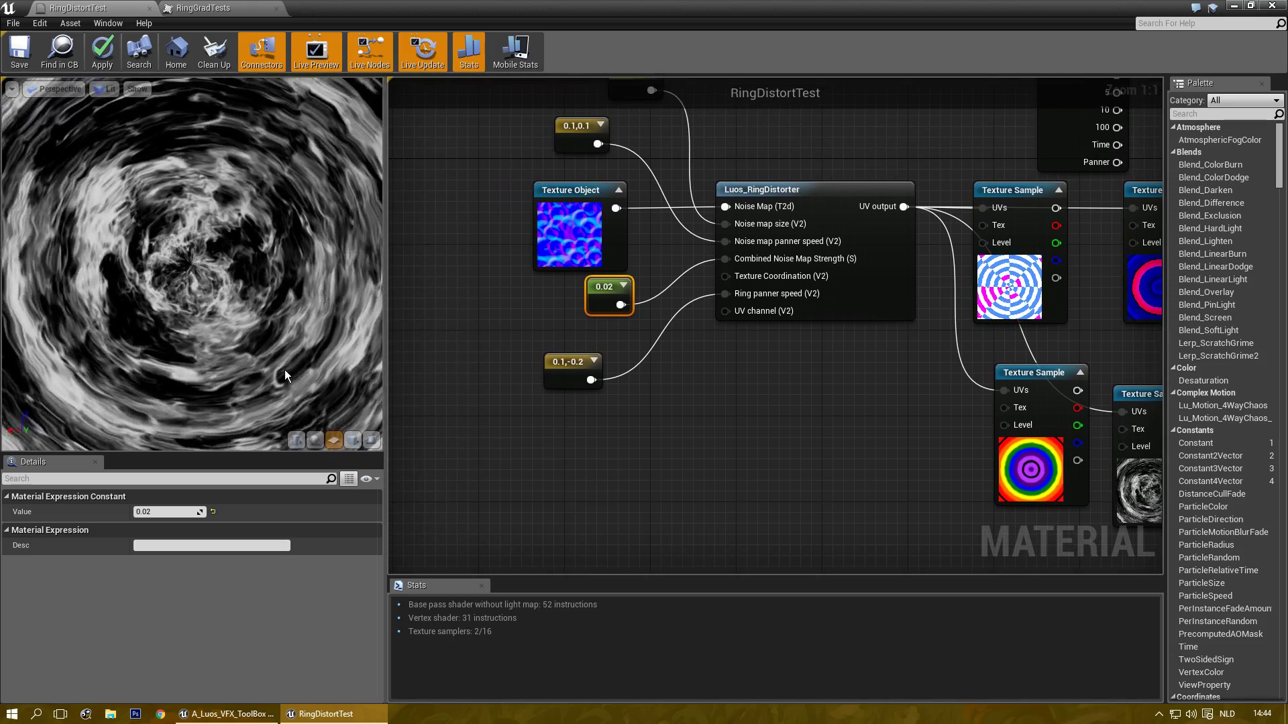
right_drag(470, 332, 462, 314)
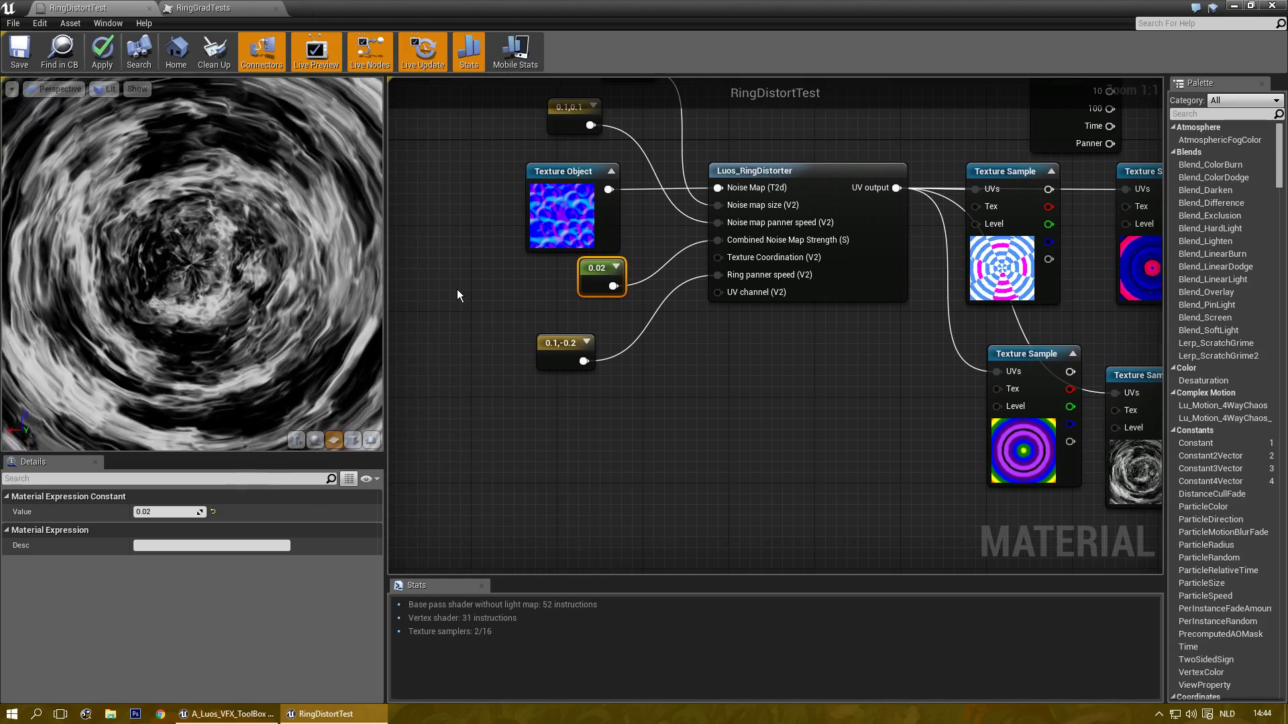
drag(564, 344, 527, 315)
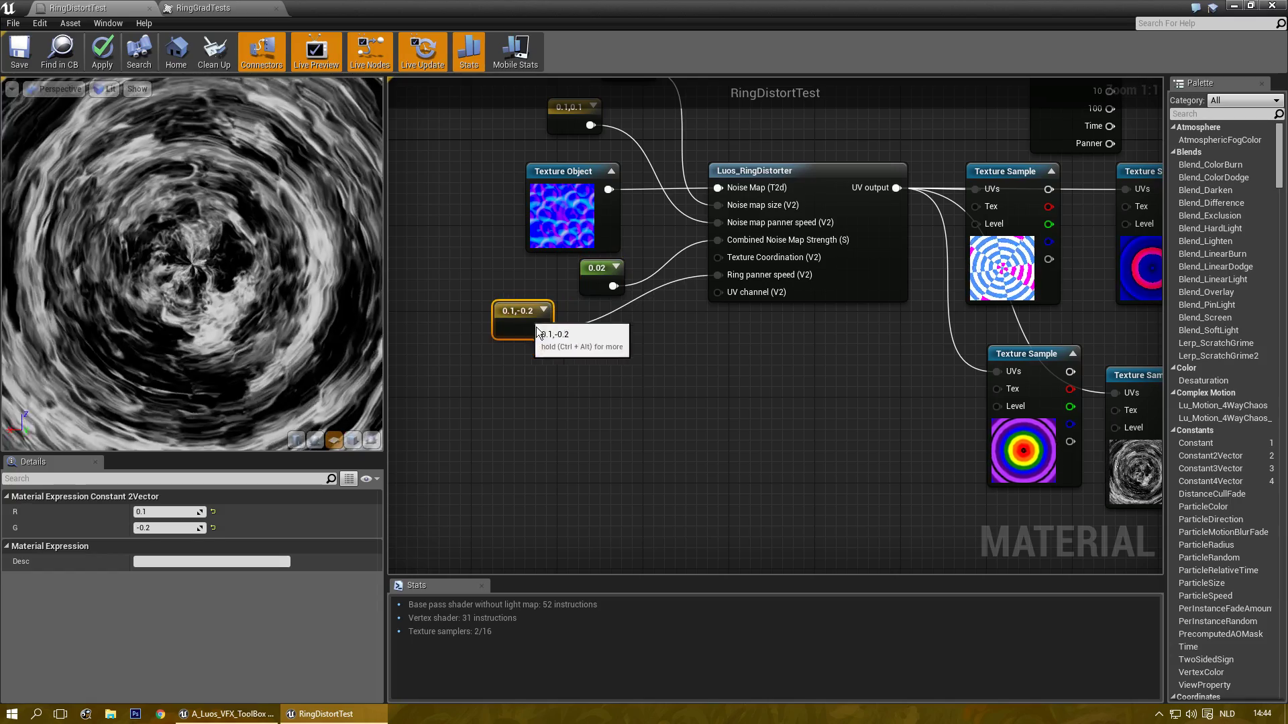
right_drag(604, 377, 616, 413)
click(616, 415)
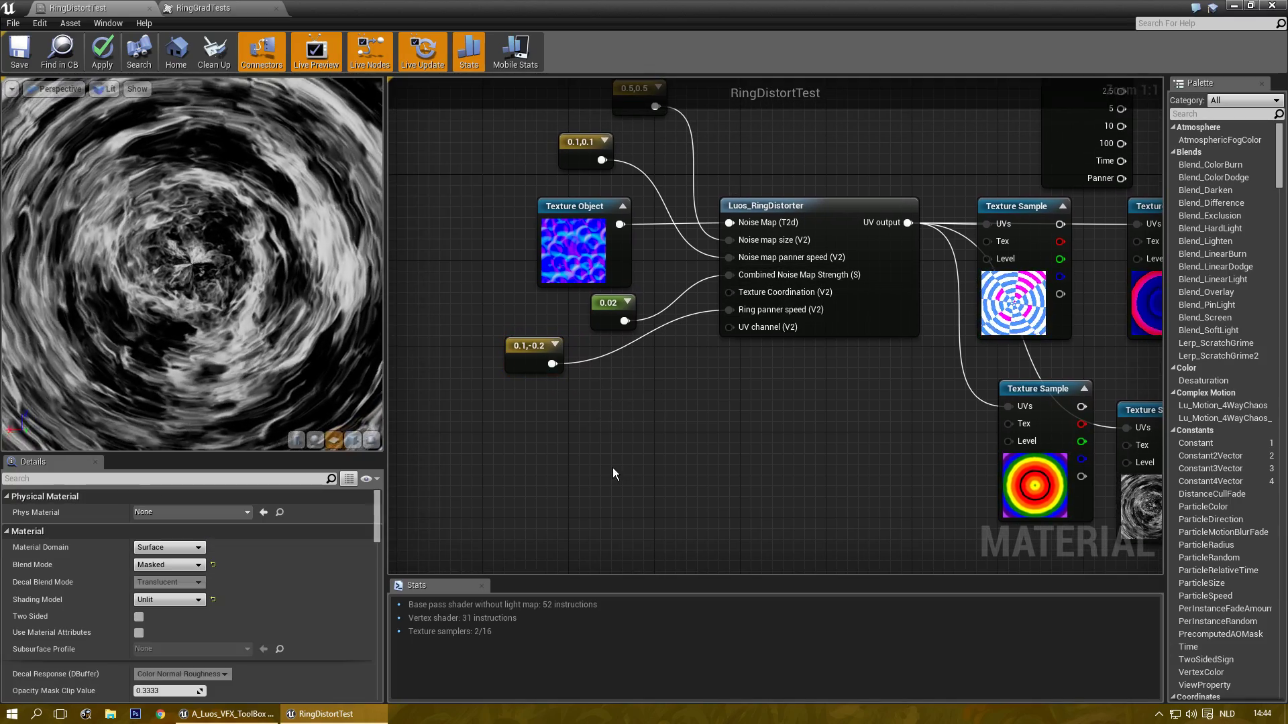
click(581, 473)
drag(589, 461, 734, 292)
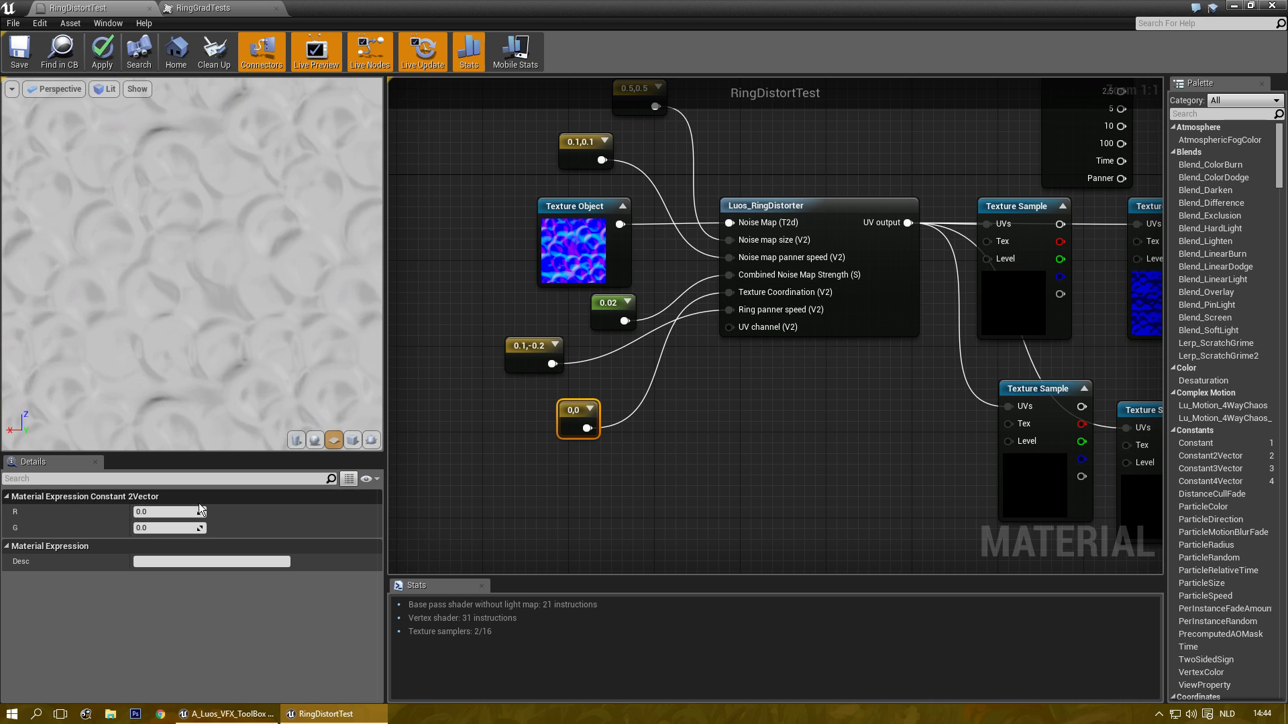
- Set both R and G of the Texture Coordination constant to 1
click(167, 512)
text(1)
key(Tab)
text(1)
key(Return)
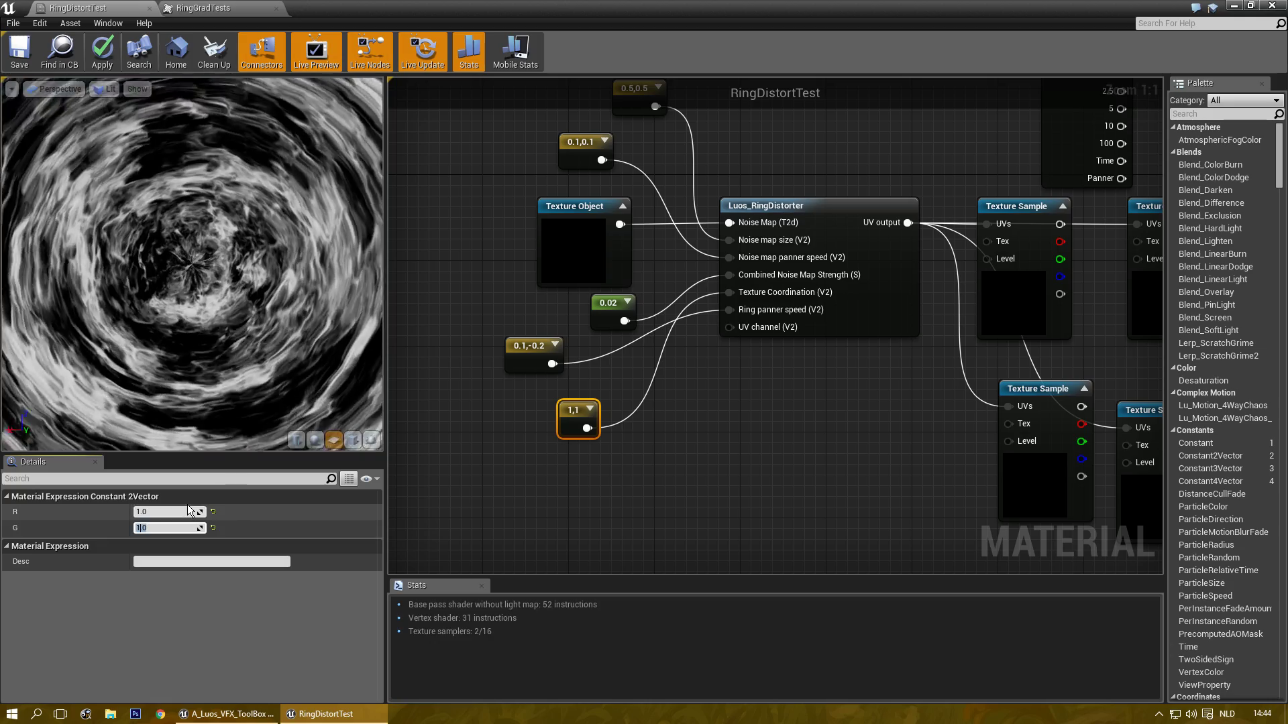
- Try 0.1 and then 0.5 as the R value of the Texture Coordination constant
click(151, 511)
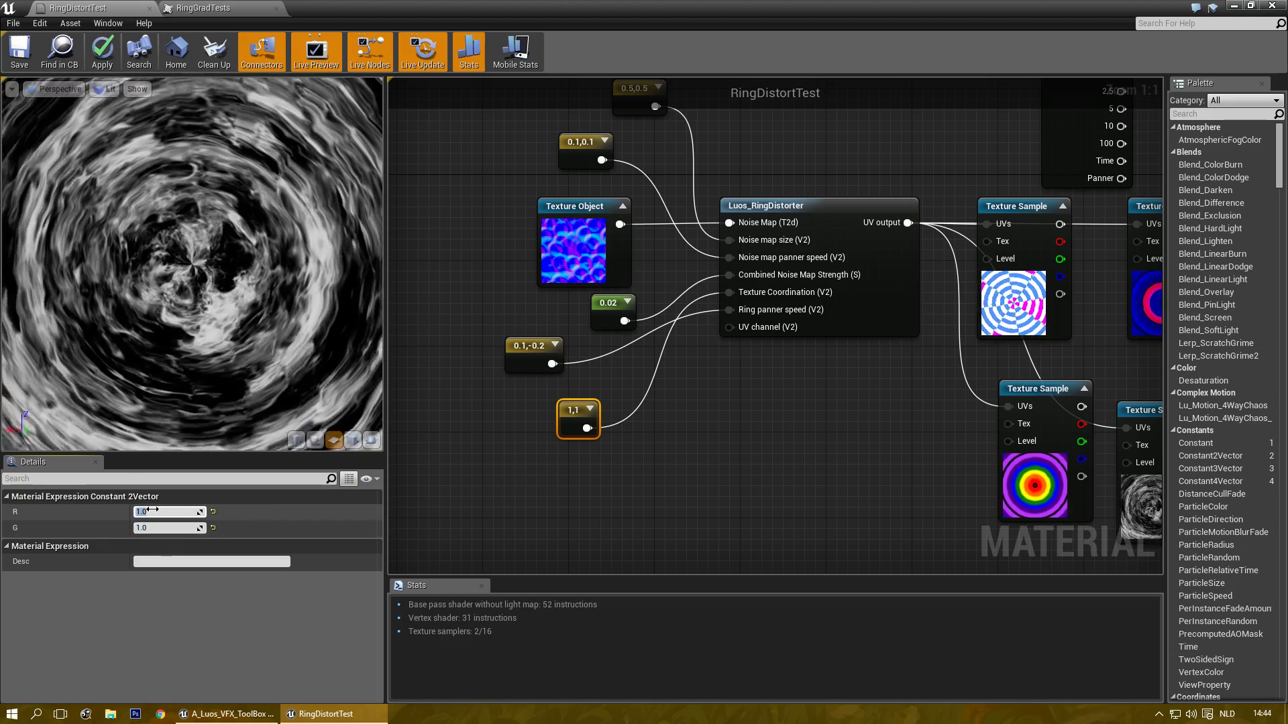
text(0.1)
key(Return)
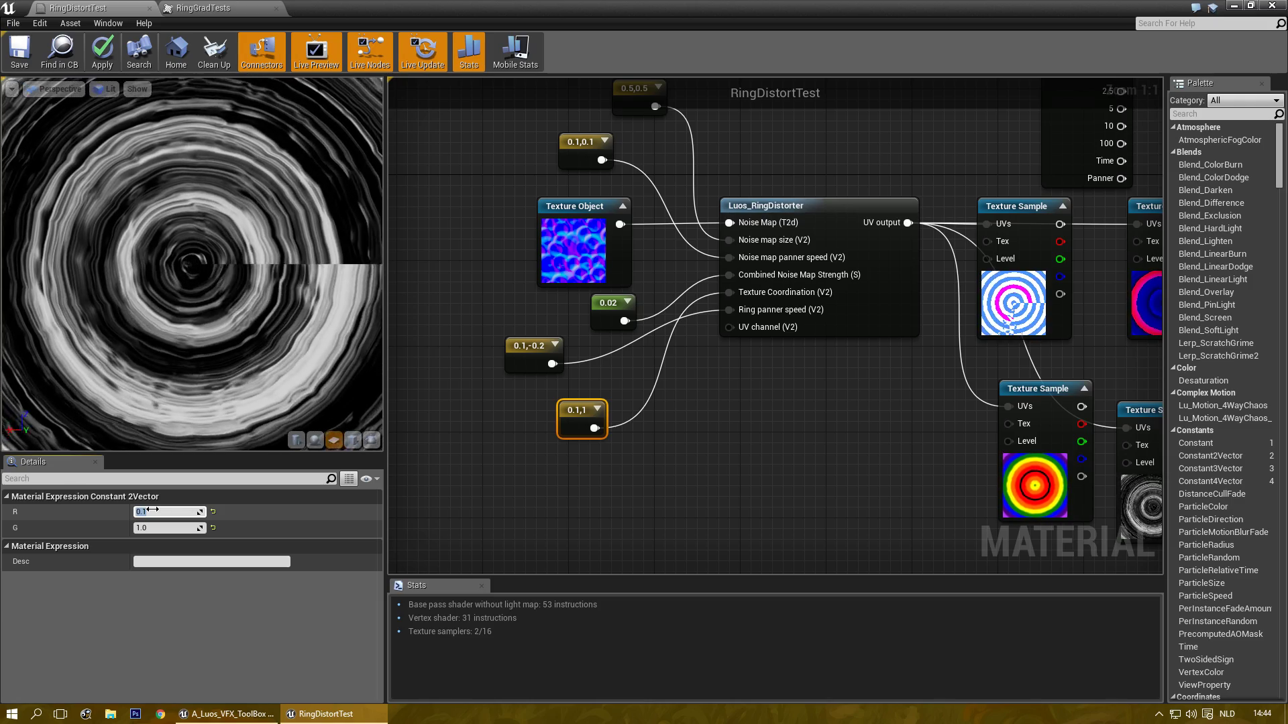
text(0.5)
key(Return)
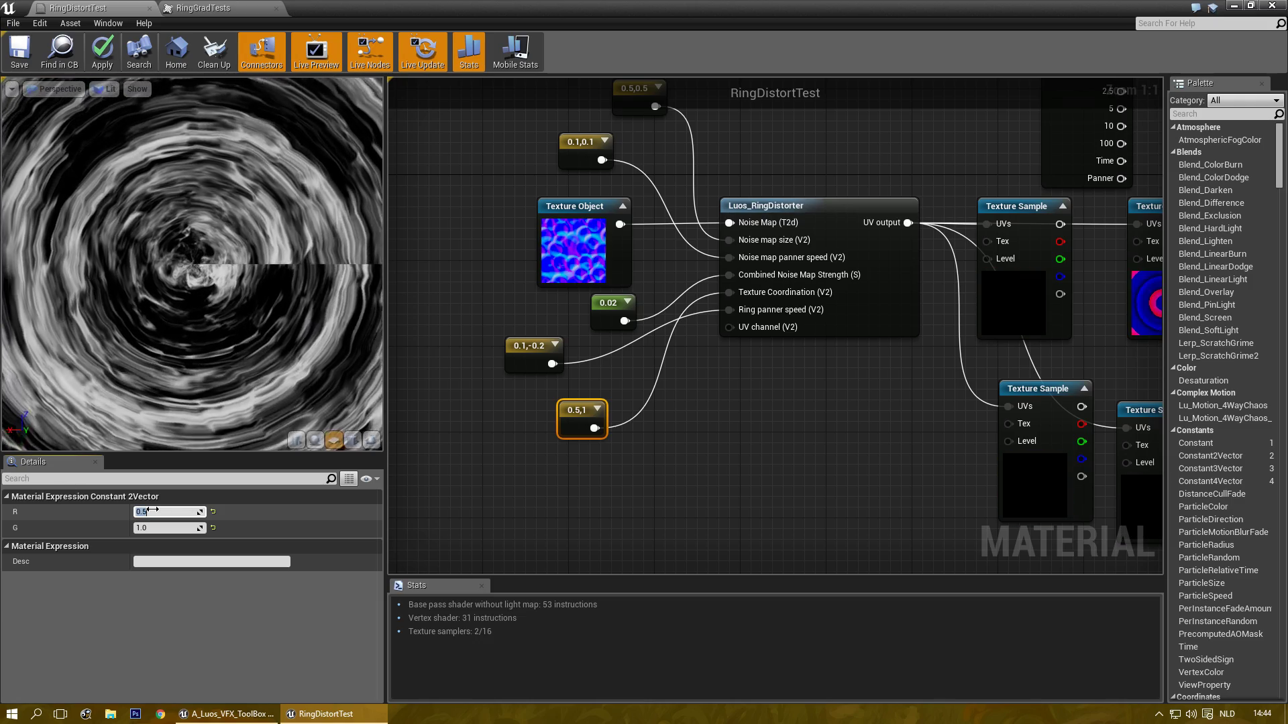
- Set R of the Texture Coordination constant to 2
text(1)
key(BackSpace)
text(2)
key(Return)
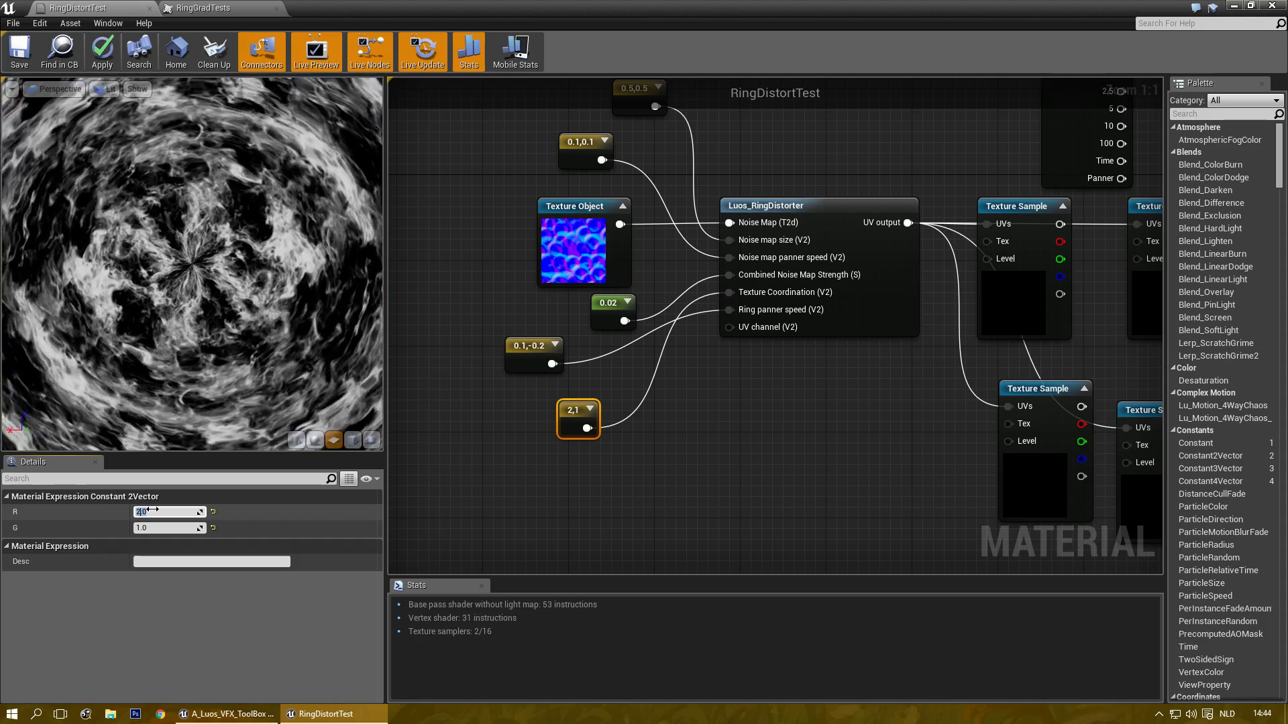
- Try 3 as the R value of the Texture Coordination constant and inspect the distortion on the preview plane
text(3)
key(Return)
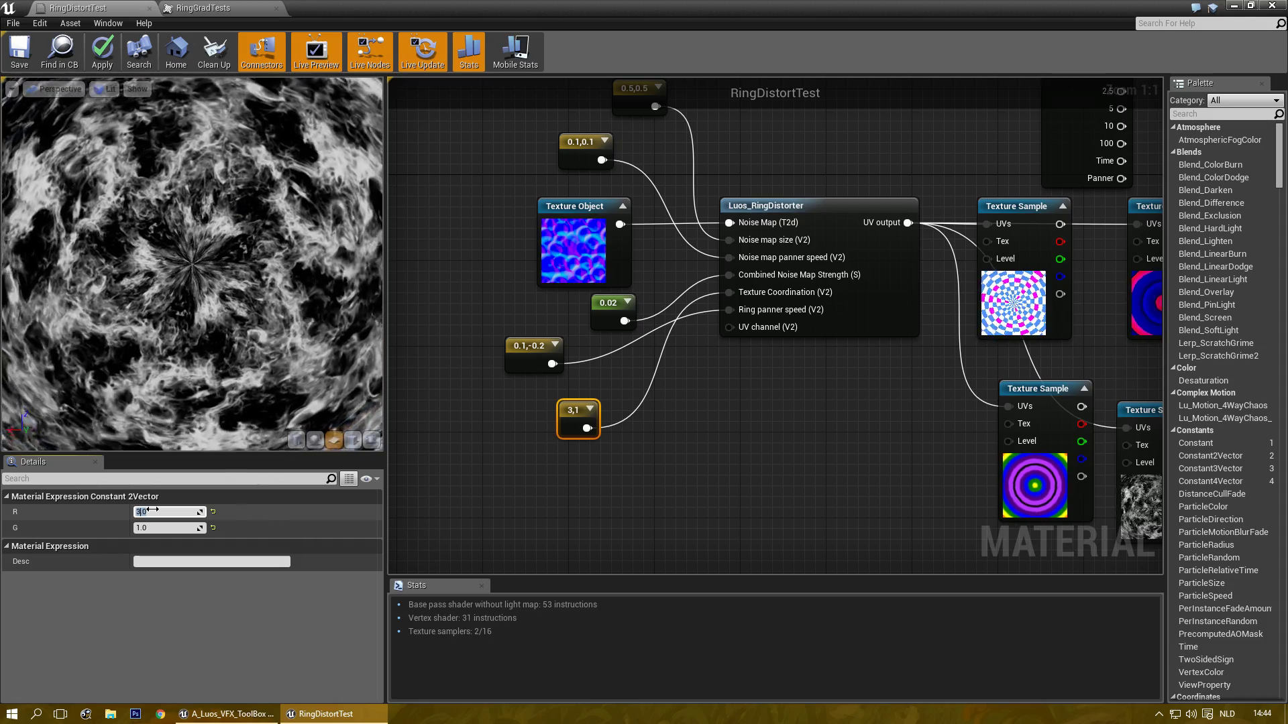
right_drag(267, 379, 321, 244)
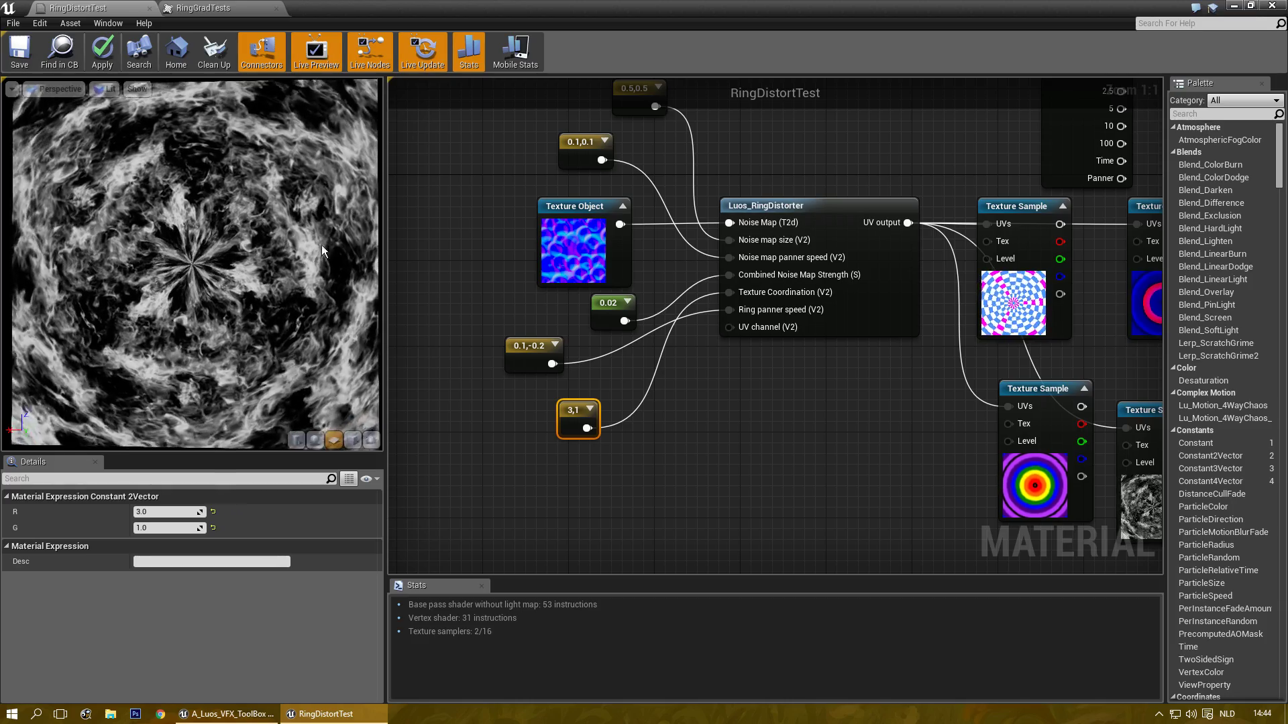
click(161, 511)
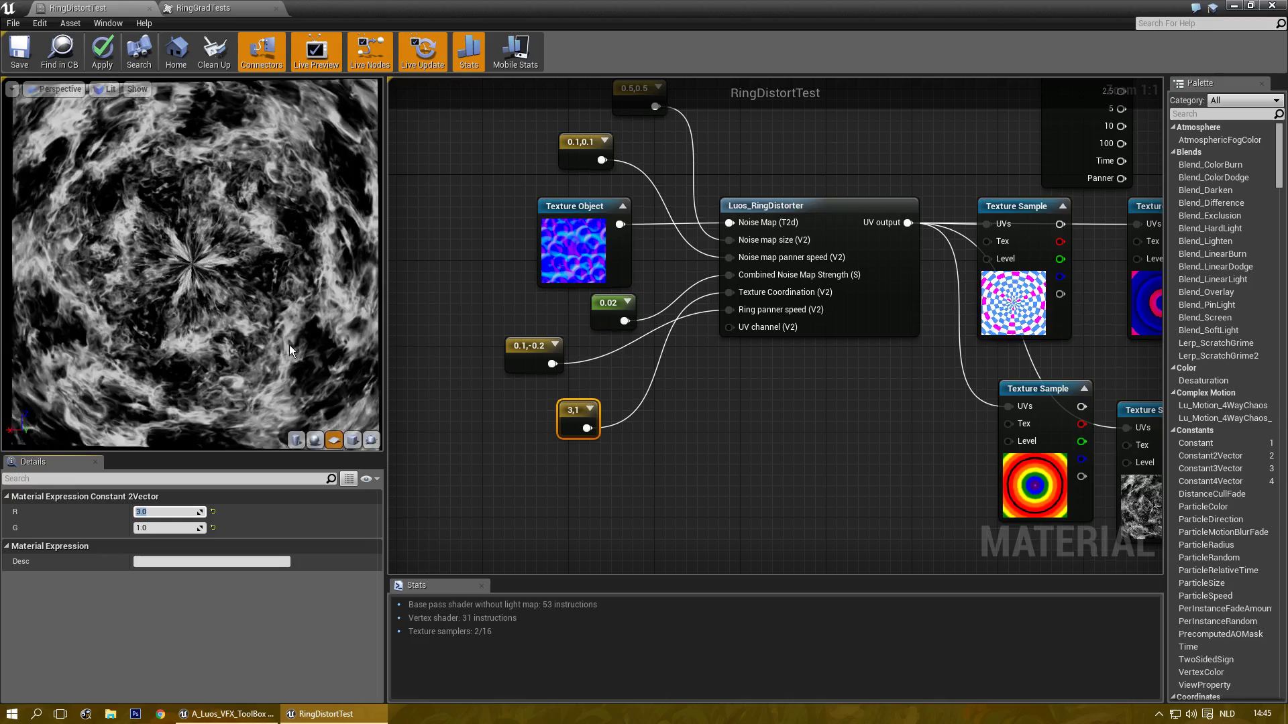
mouse_move(223, 293)
right_down()
mouse_move(222, 339)
mouse_move(223, 309)
right_up()
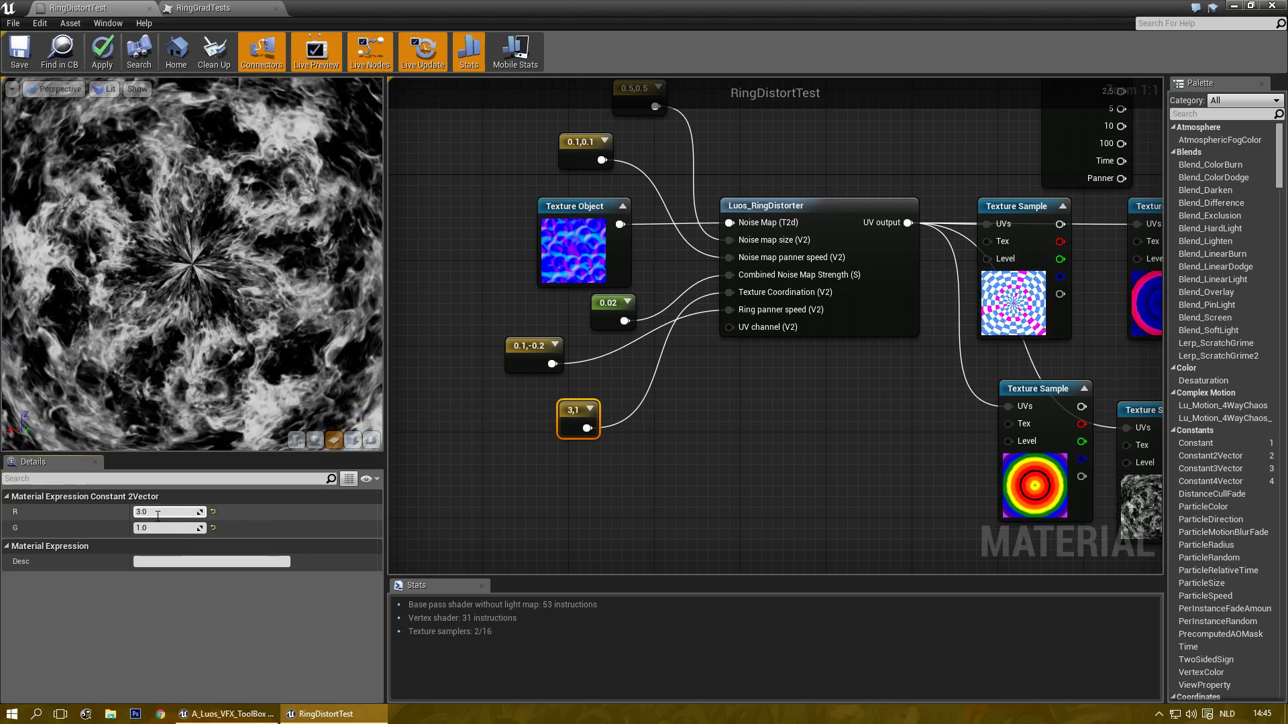
- Try R values of 10 and -10 on the Texture Coordination constant, finishing with R set to 1
click(158, 513)
text(10)
key(Return)
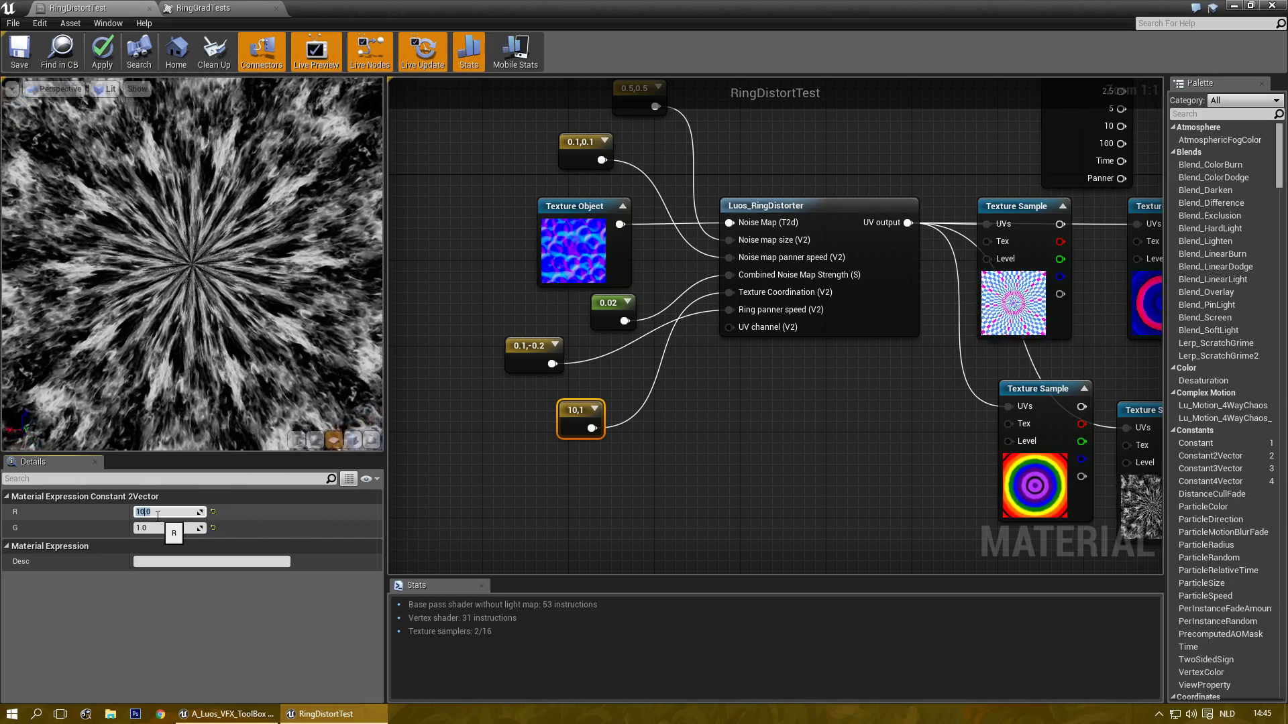
text(-10)
key(Return)
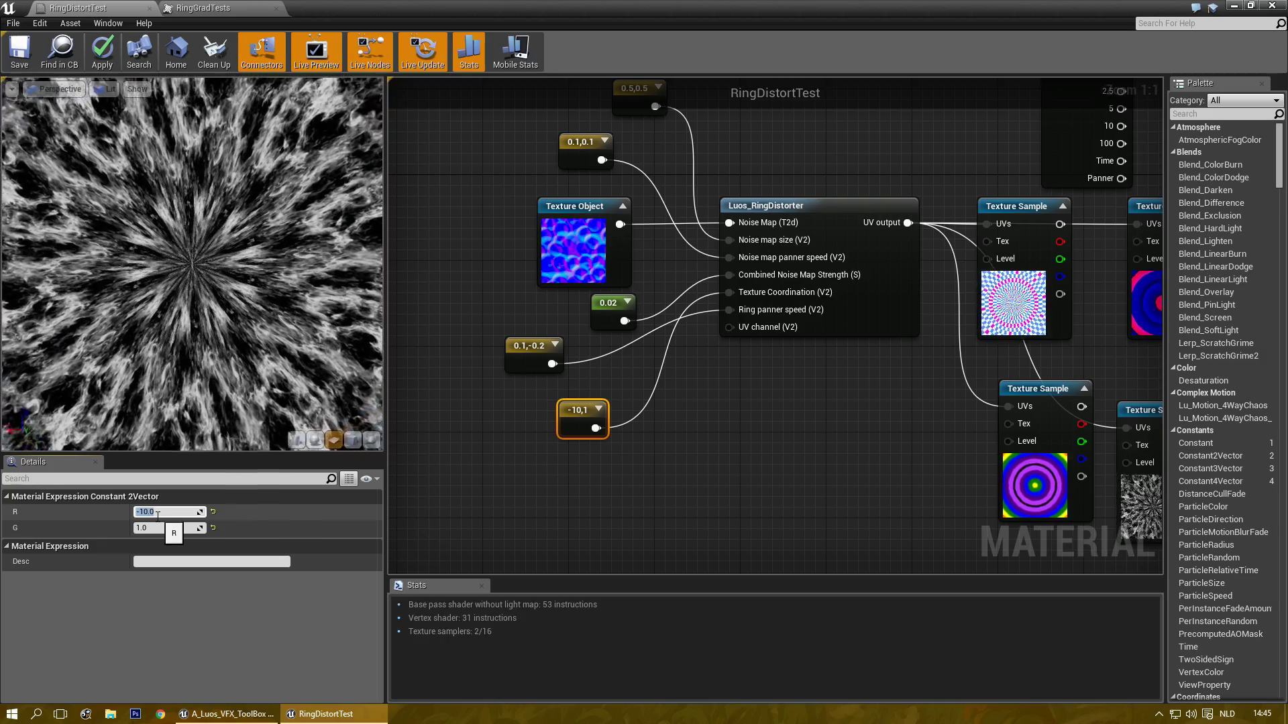
text(1)
key(Return)
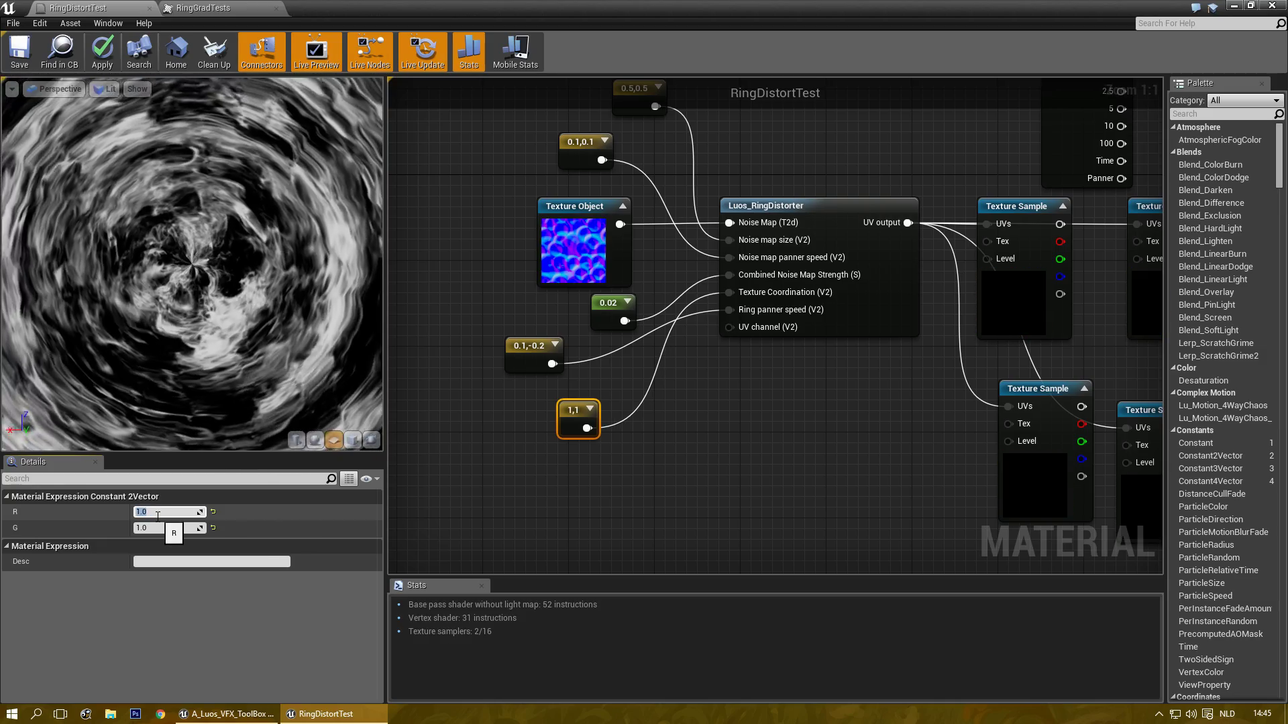
- Try 2, 3 and 10 as the G value of the Texture Coordination constant
key(Tab)
text(2)
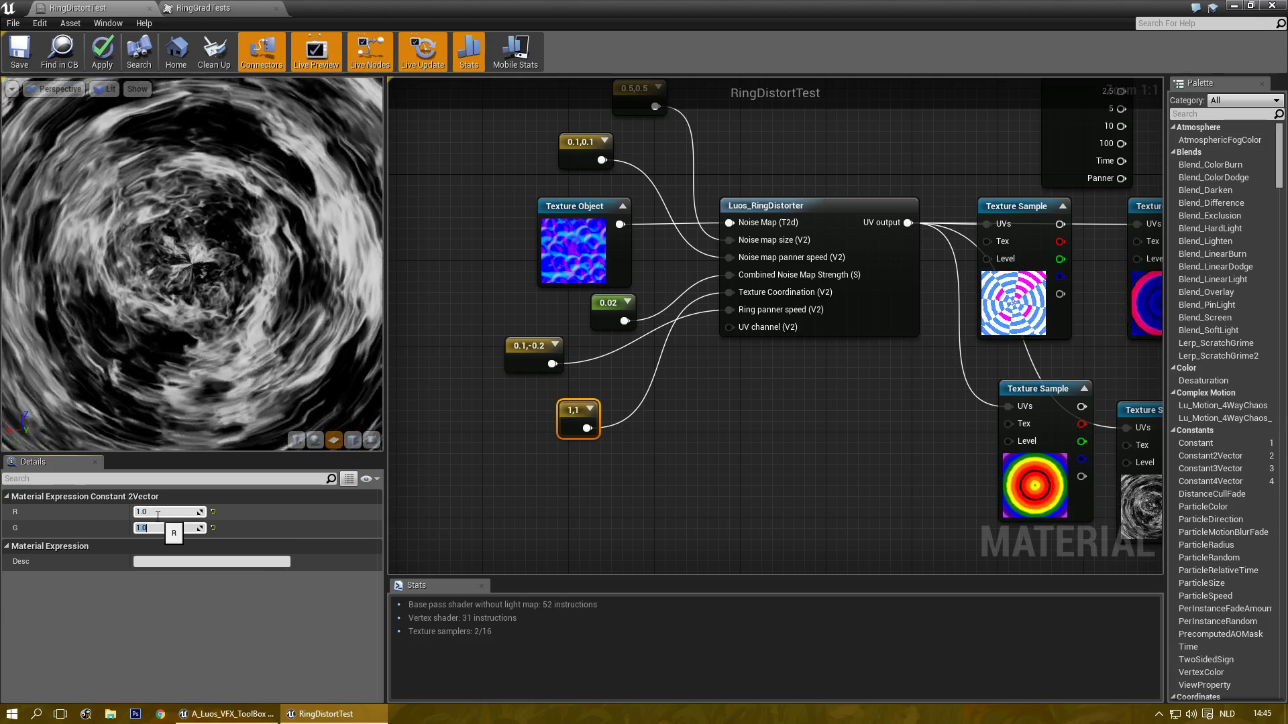
key(Return)
text(4)
key(Return)
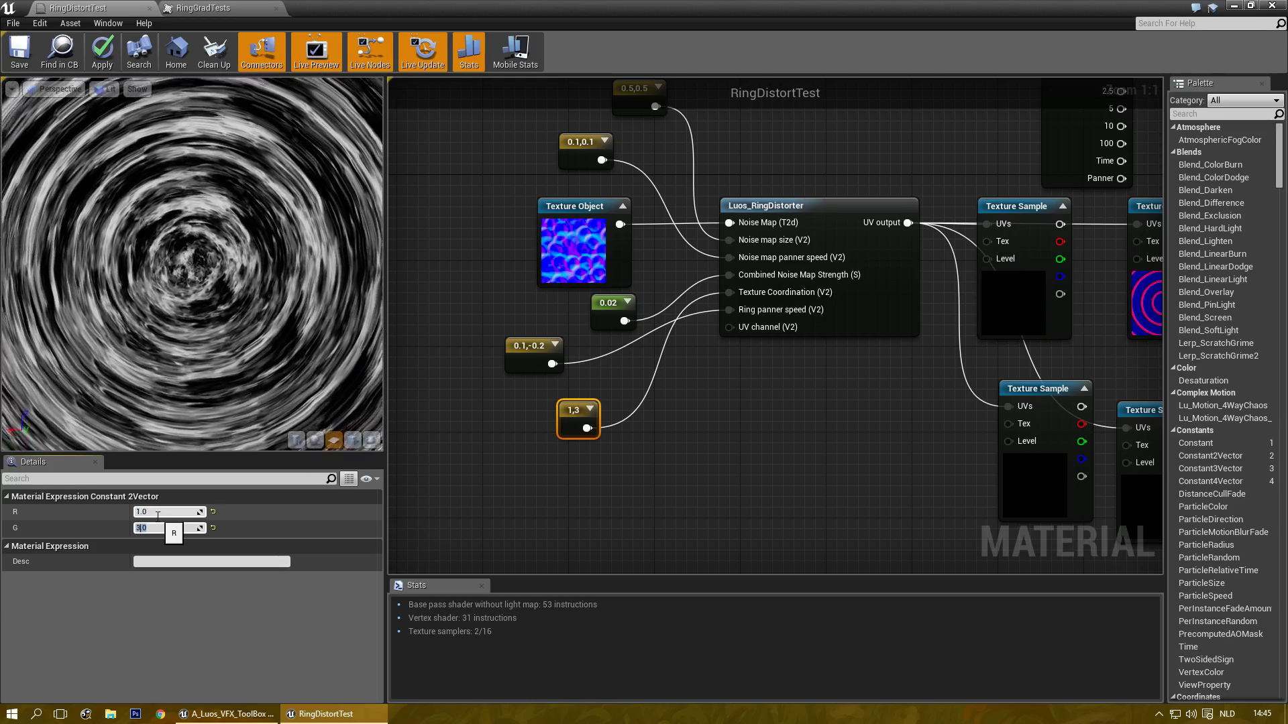
text(10)
key(Return)
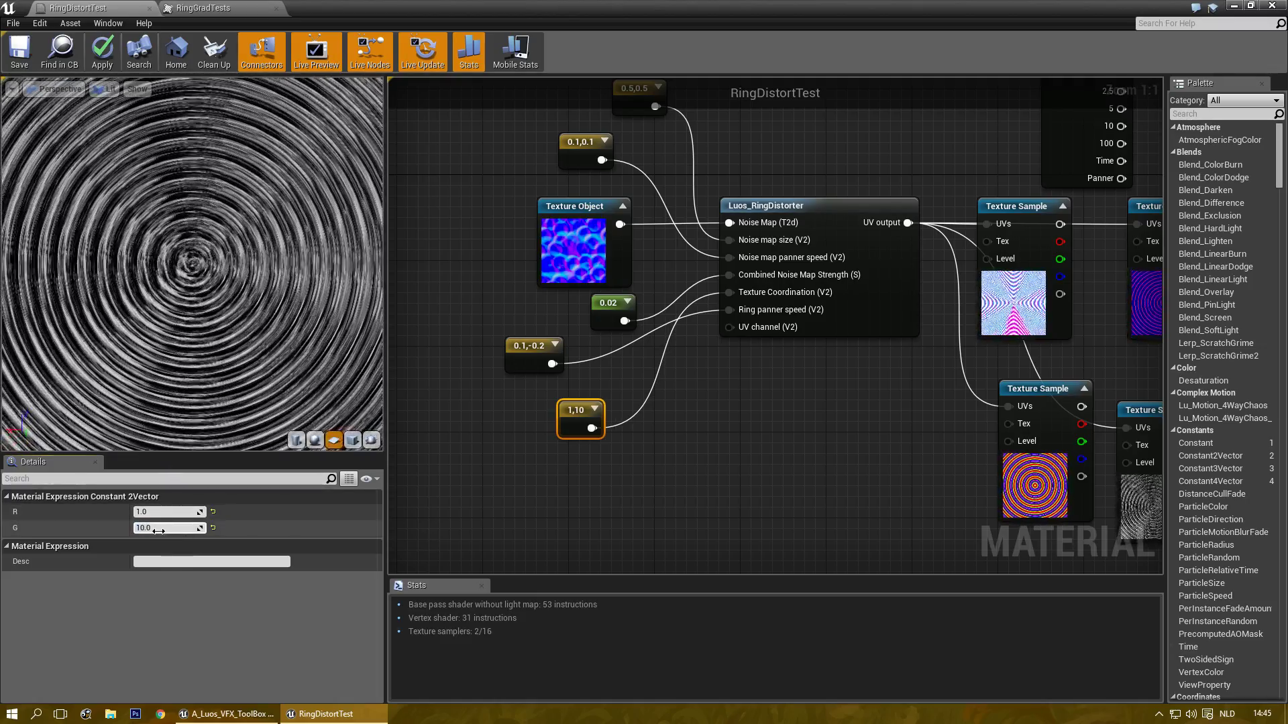
- Try 0.1 as the G value of the Texture Coordination constant and view the whole preview plane
click(158, 531)
text(0.1)
key(Return)
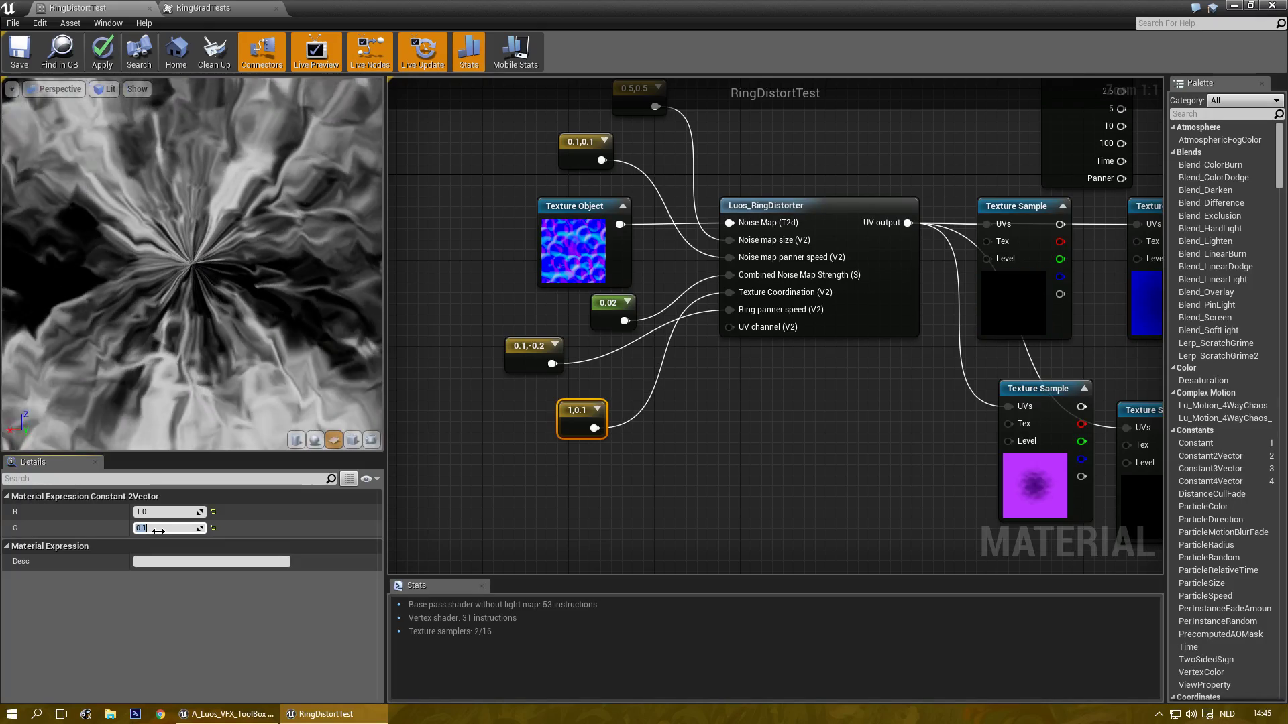
scroll(282, 337, down, 4)
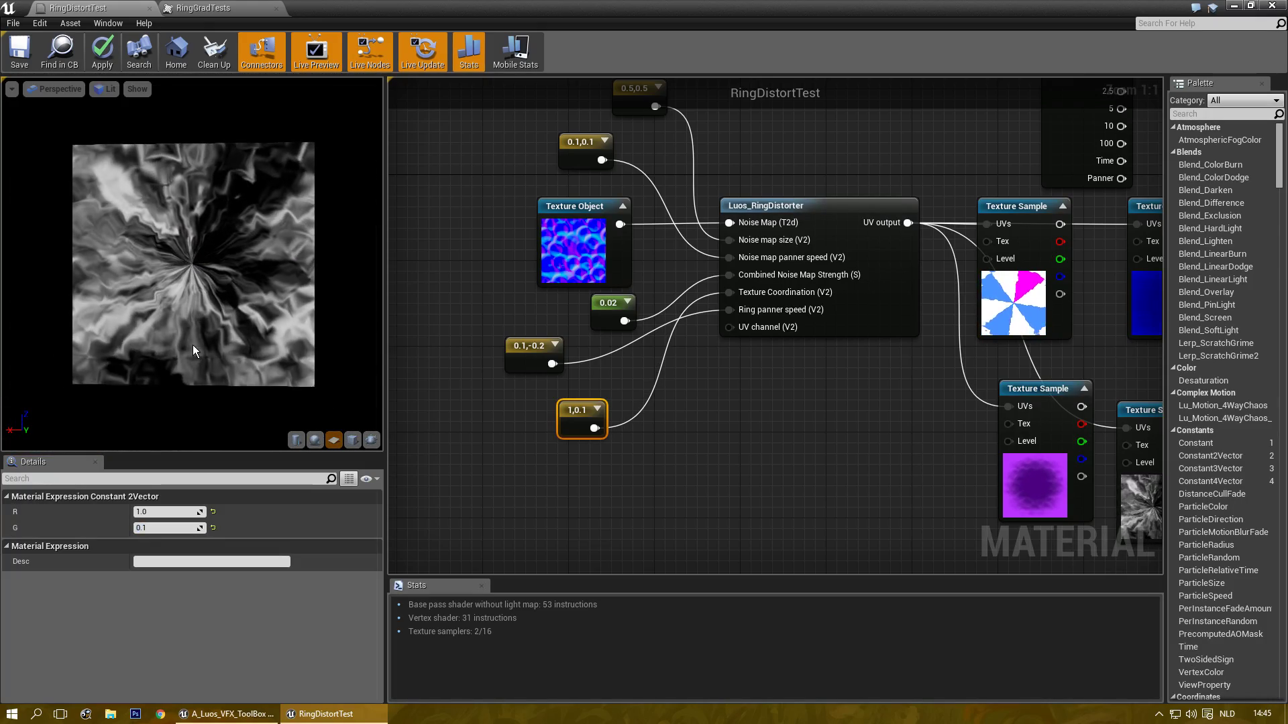
- Try 0.5 as the Texture Coordination constant's G value, finishing with G set to 1
click(161, 529)
text(0.5)
key(Return)
text(1)
key(Return)
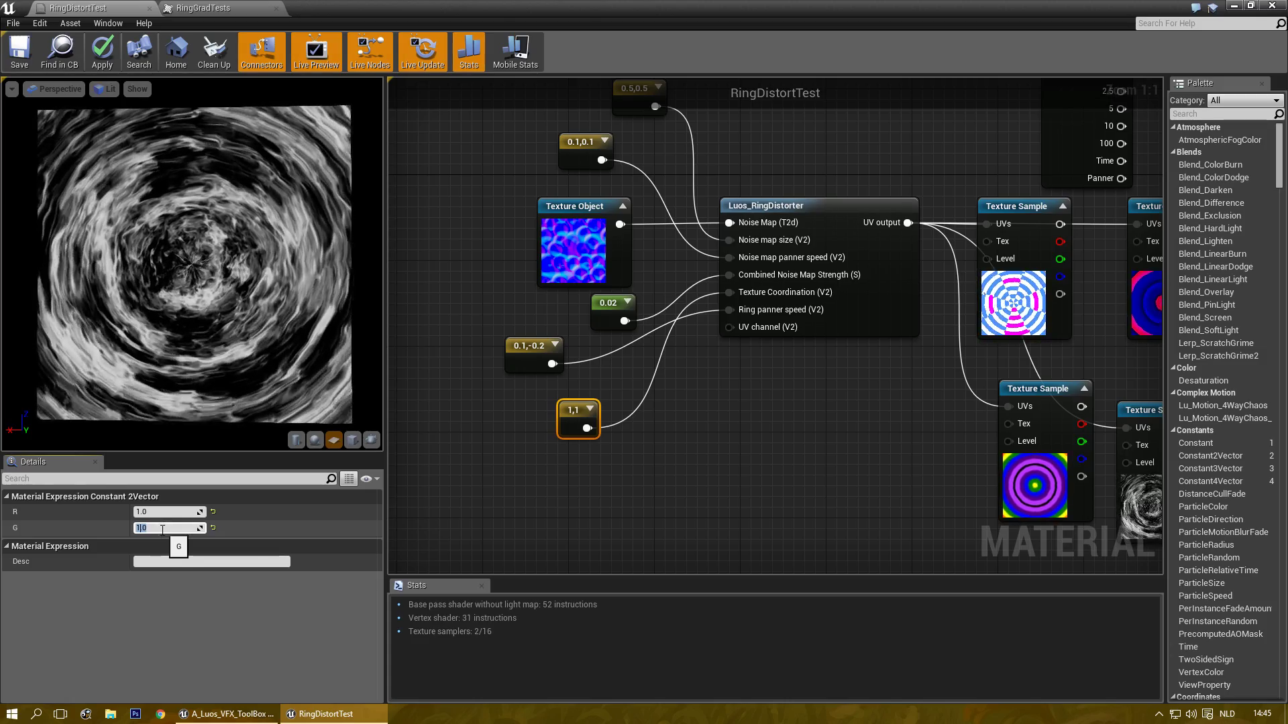
- Move the TexCoord node below the 1,1 constant and connect it to the UV channel input of Luos_RingDistorter
right_drag(751, 414, 715, 398)
right_drag(530, 81, 603, 152)
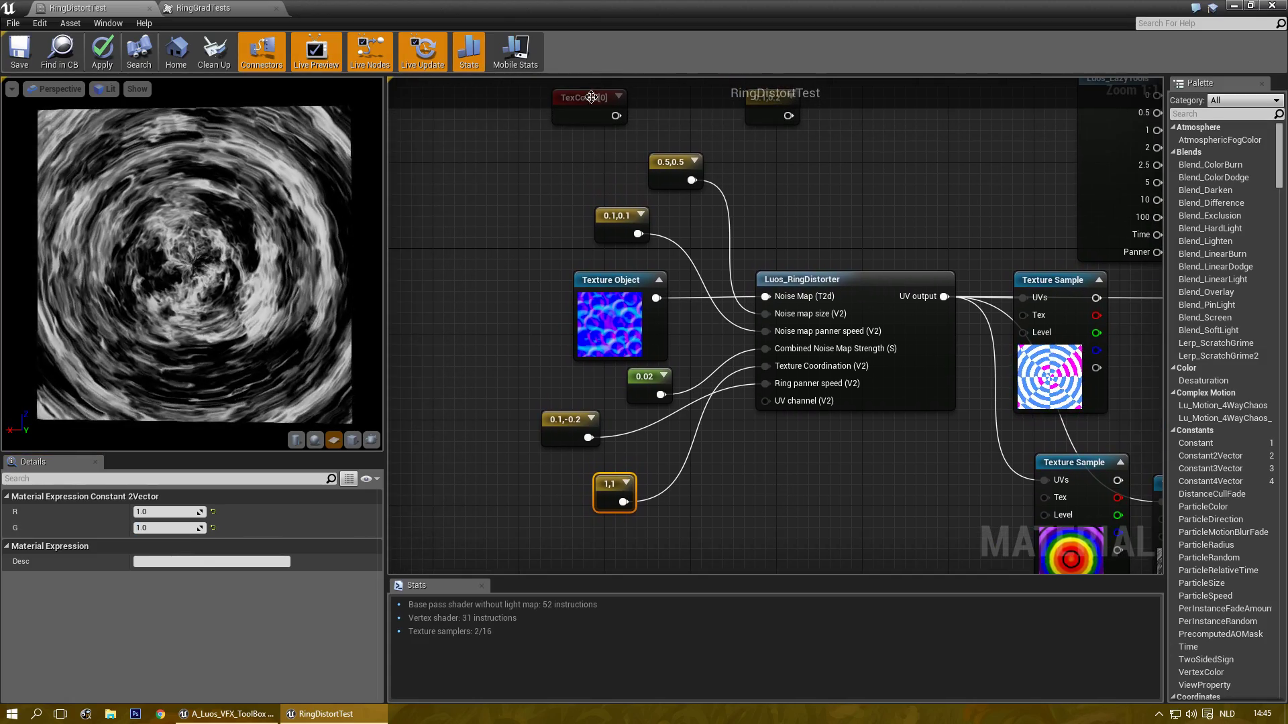
drag(588, 98, 601, 552)
mouse_move(600, 414)
right_down()
mouse_move(617, 494)
mouse_move(605, 413)
right_up()
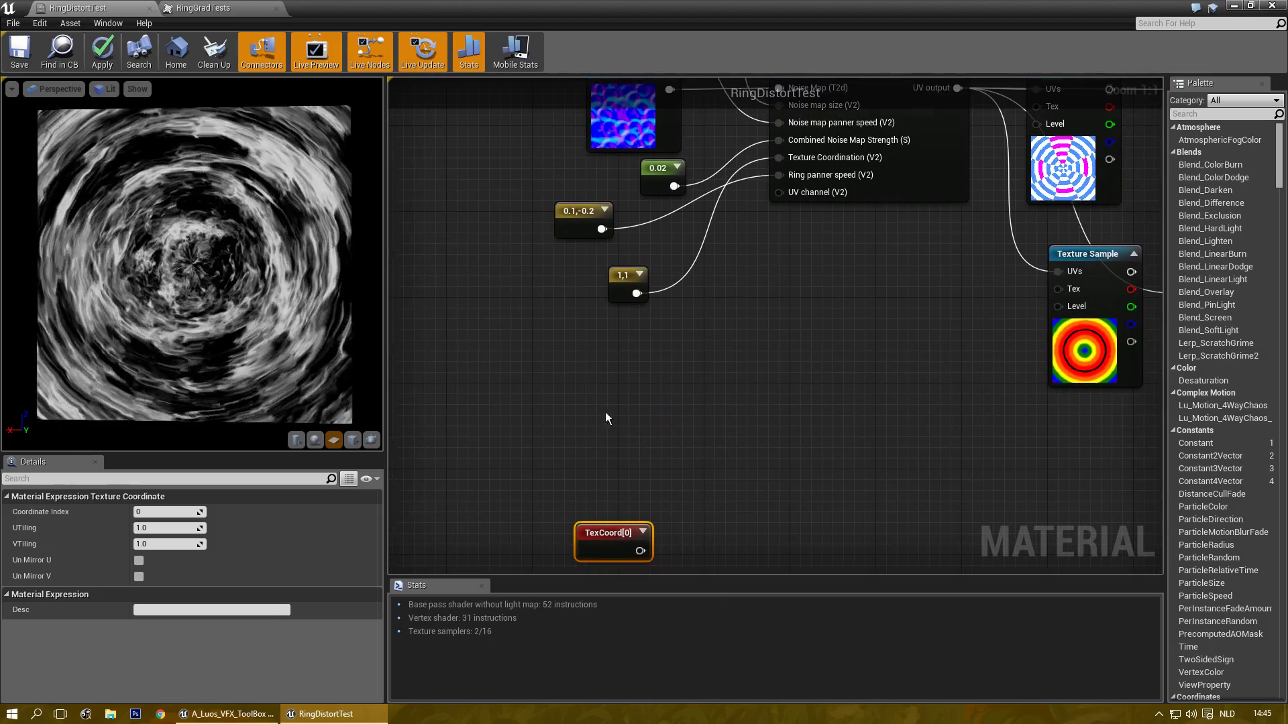
drag(599, 548, 611, 366)
right_drag(698, 308, 699, 380)
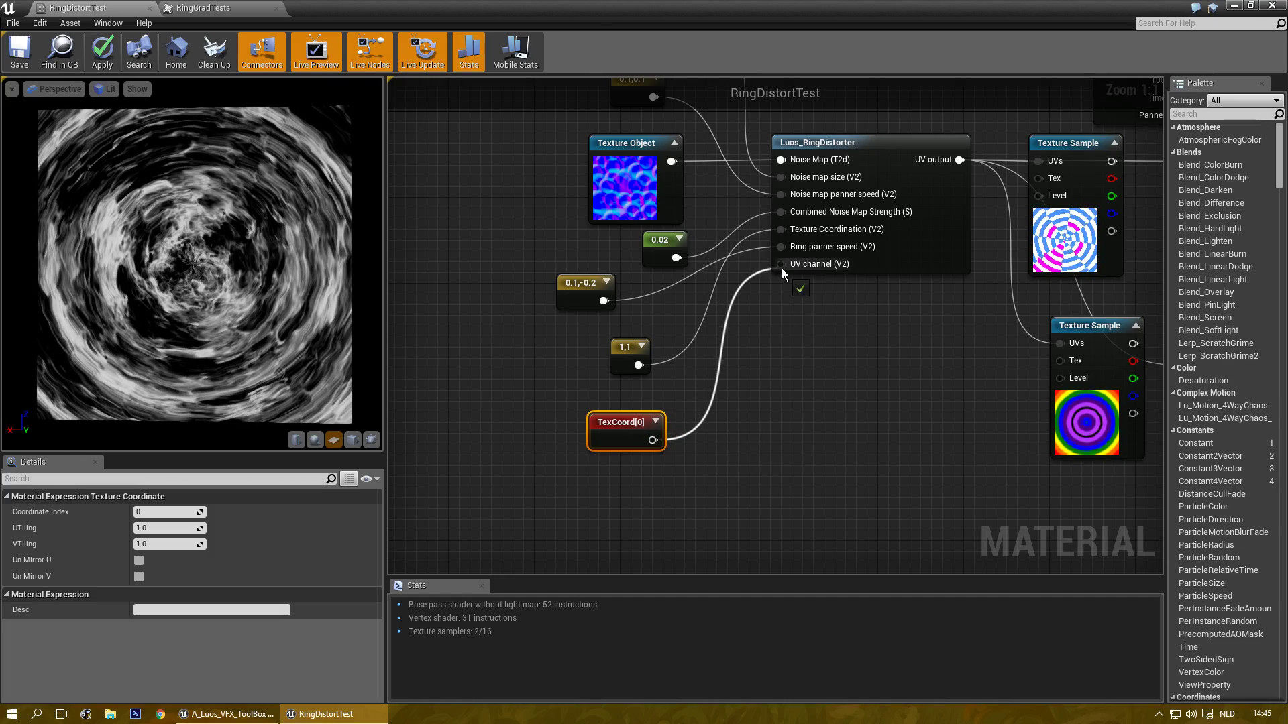
drag(782, 268, 782, 267)
drag(628, 429, 628, 418)
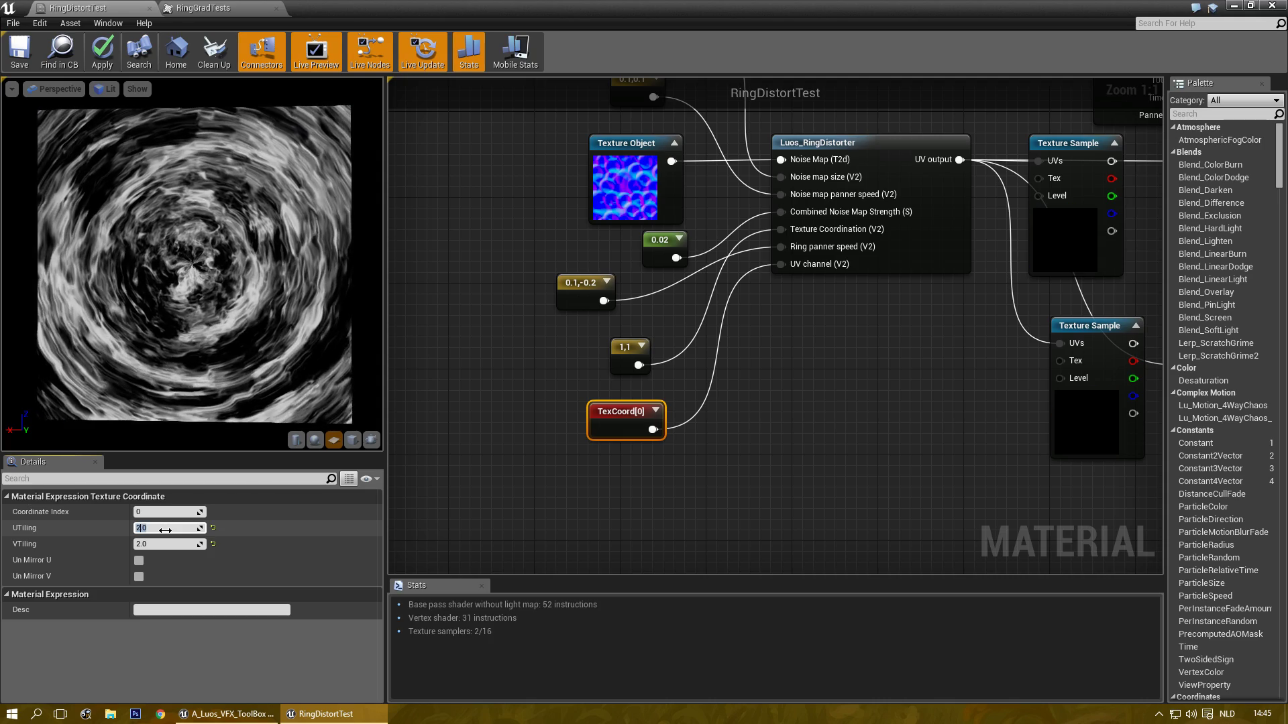
- Try UTiling 4 and VTiling 4 on the TexCoord node
text(4)
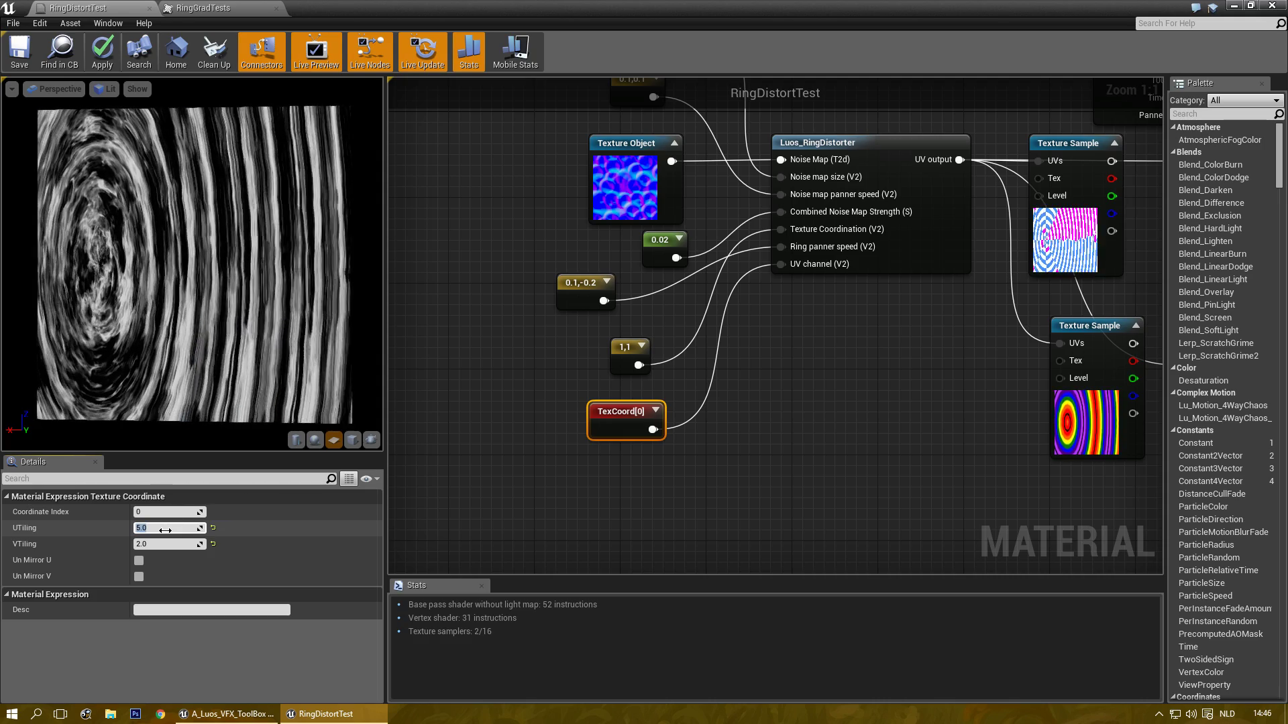
key(Return)
key(Tab)
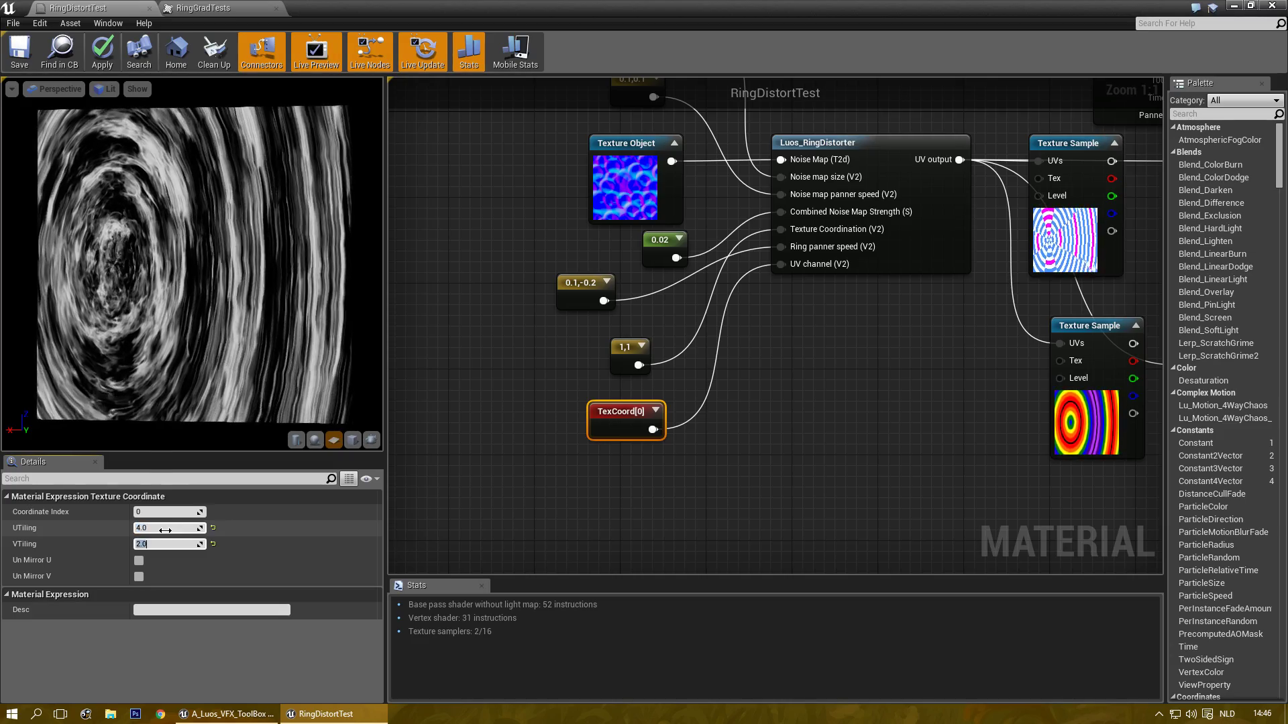
text(4.0)
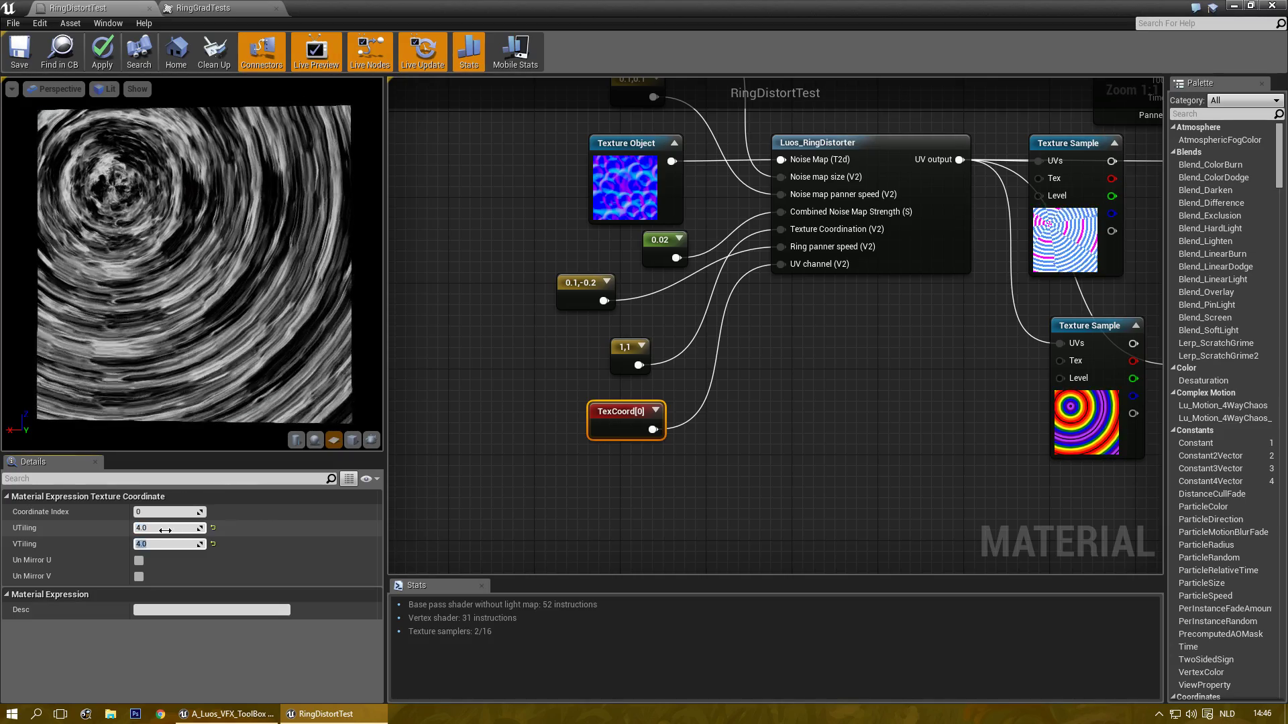
- Set both UTiling and VTiling of the TexCoord node to 2
click(165, 531)
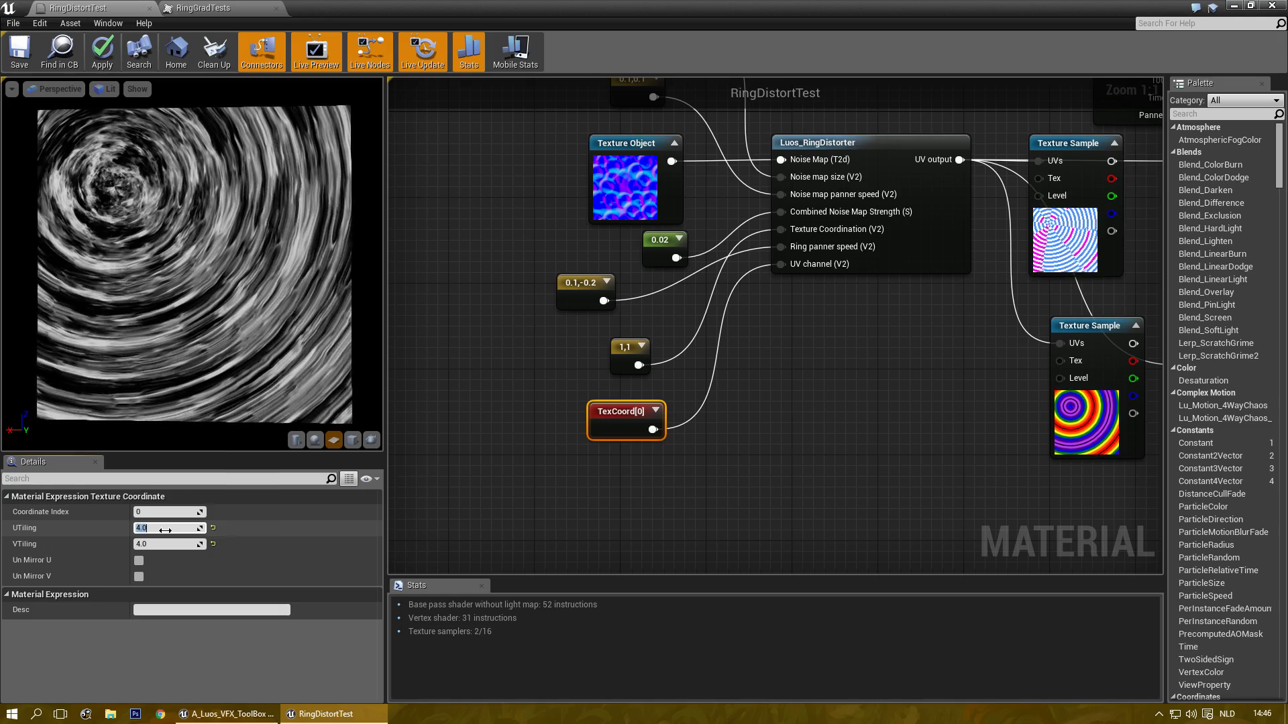
text(2.0)
key(Tab)
text(2.0)
key(Return)
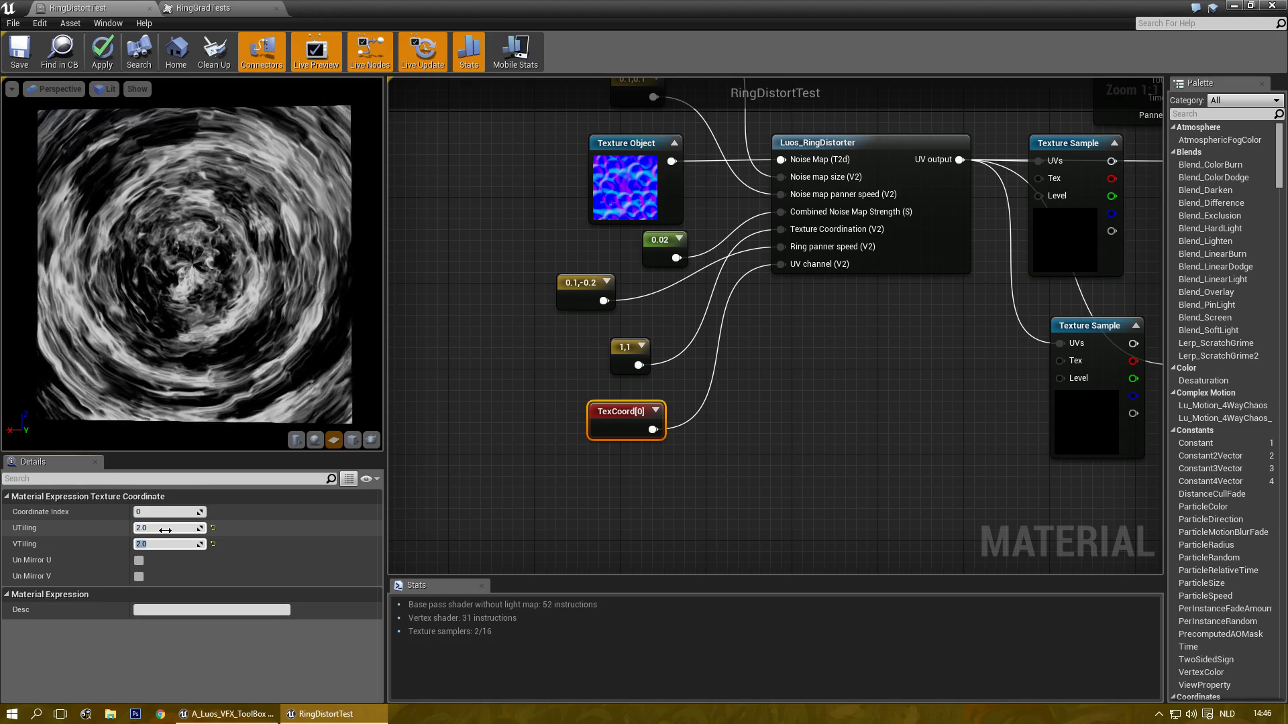
- Try Coordinate Index 1 on the TexCoord node and switch the preview mesh to the cube
right_drag(837, 386, 817, 396)
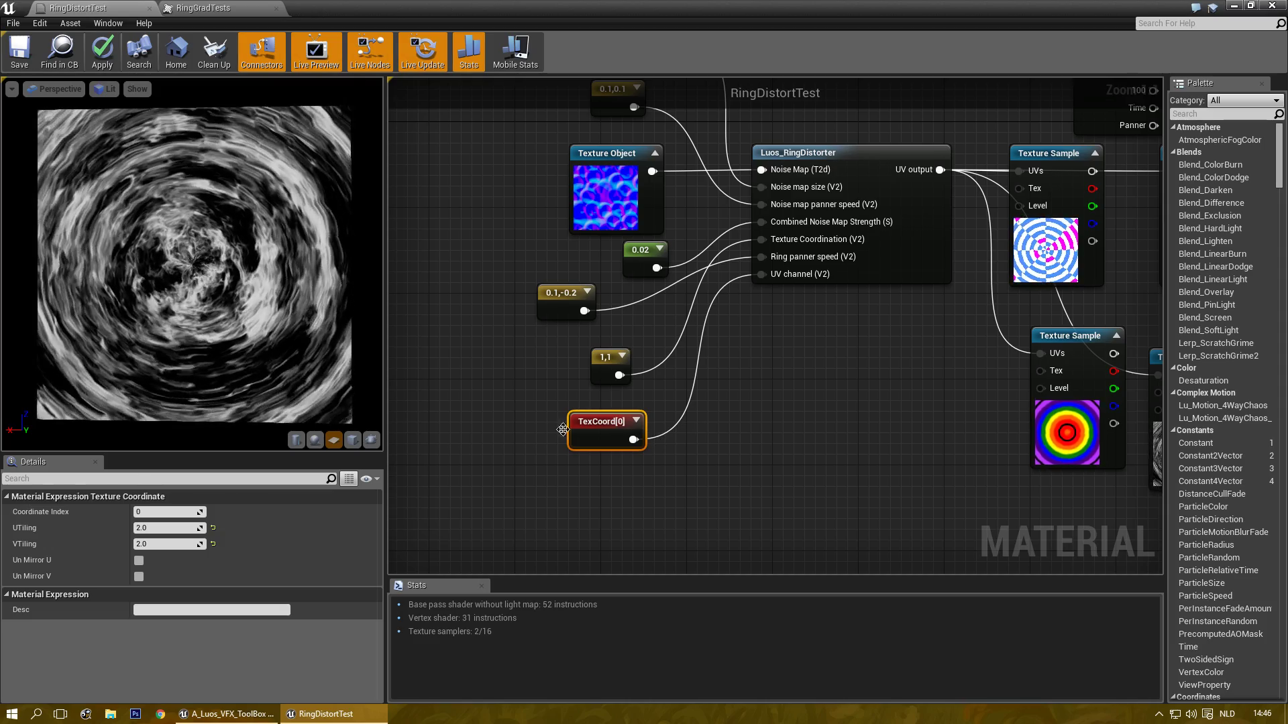
click(167, 512)
text(1)
key(Return)
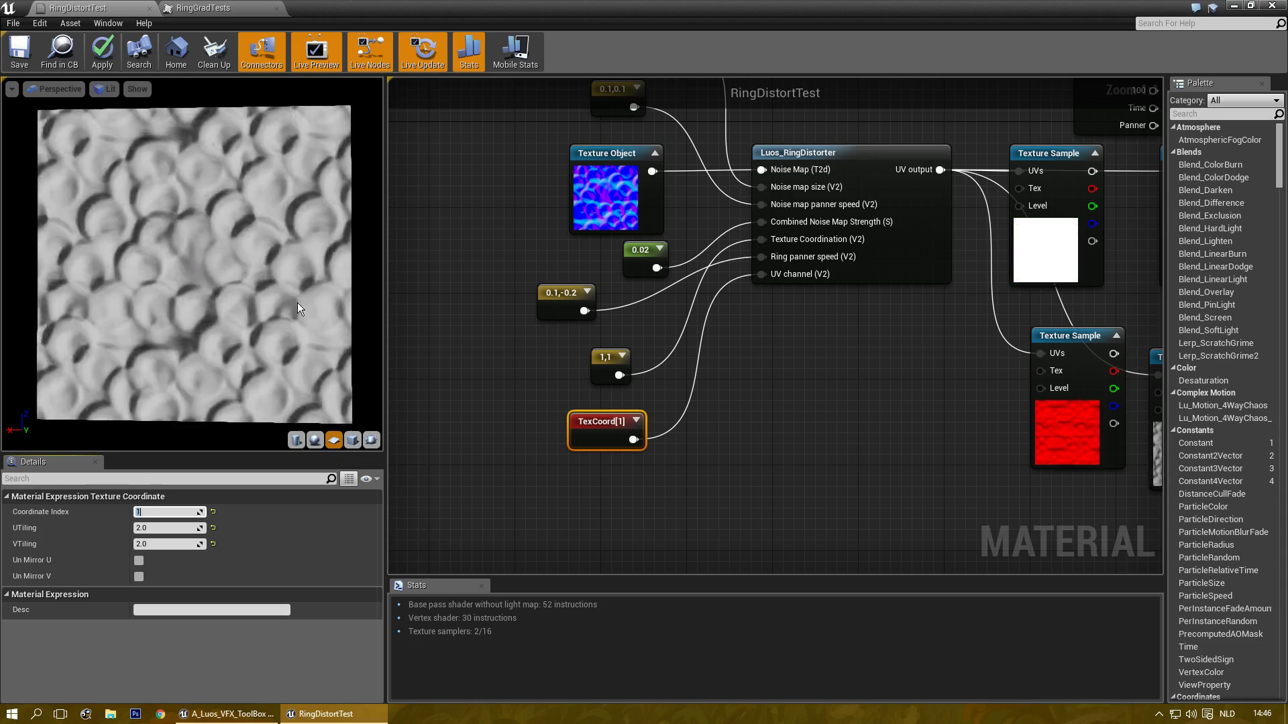
drag(298, 303, 201, 304)
click(353, 440)
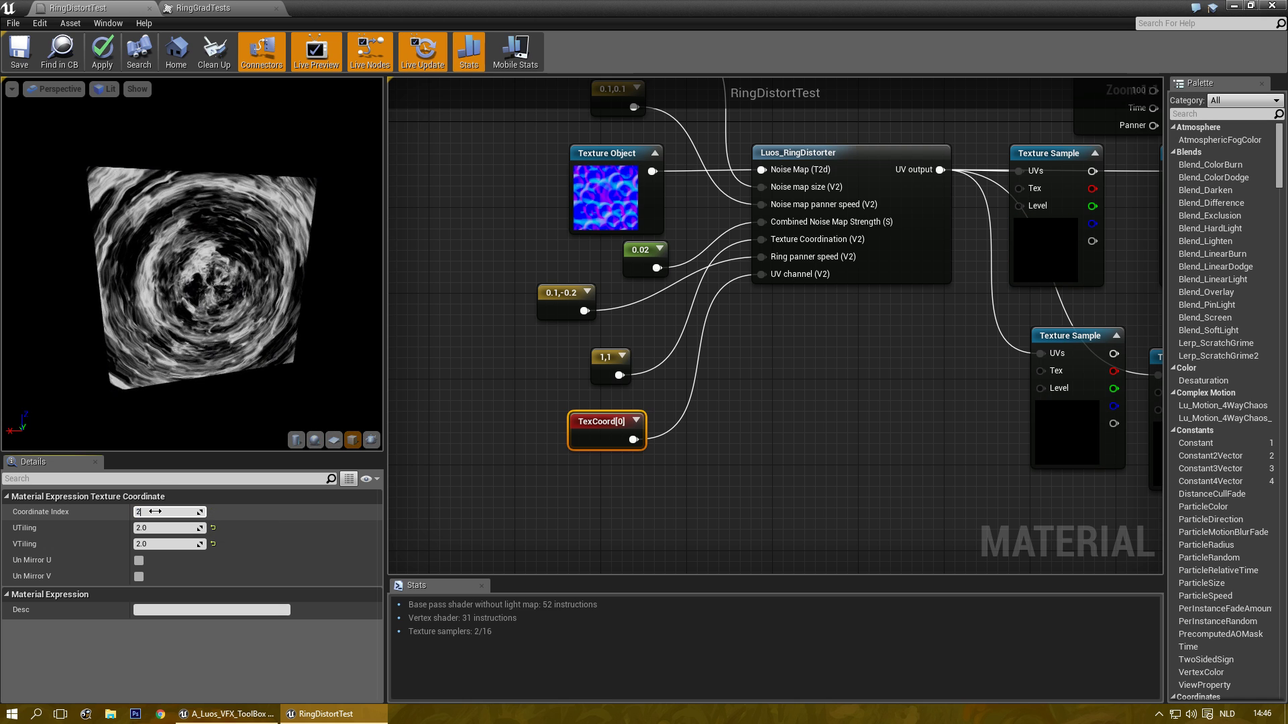
- Try Coordinate Index values 2, 4 and 1 on the TexCoord node, finishing with the index set to 0
drag(155, 512, 158, 511)
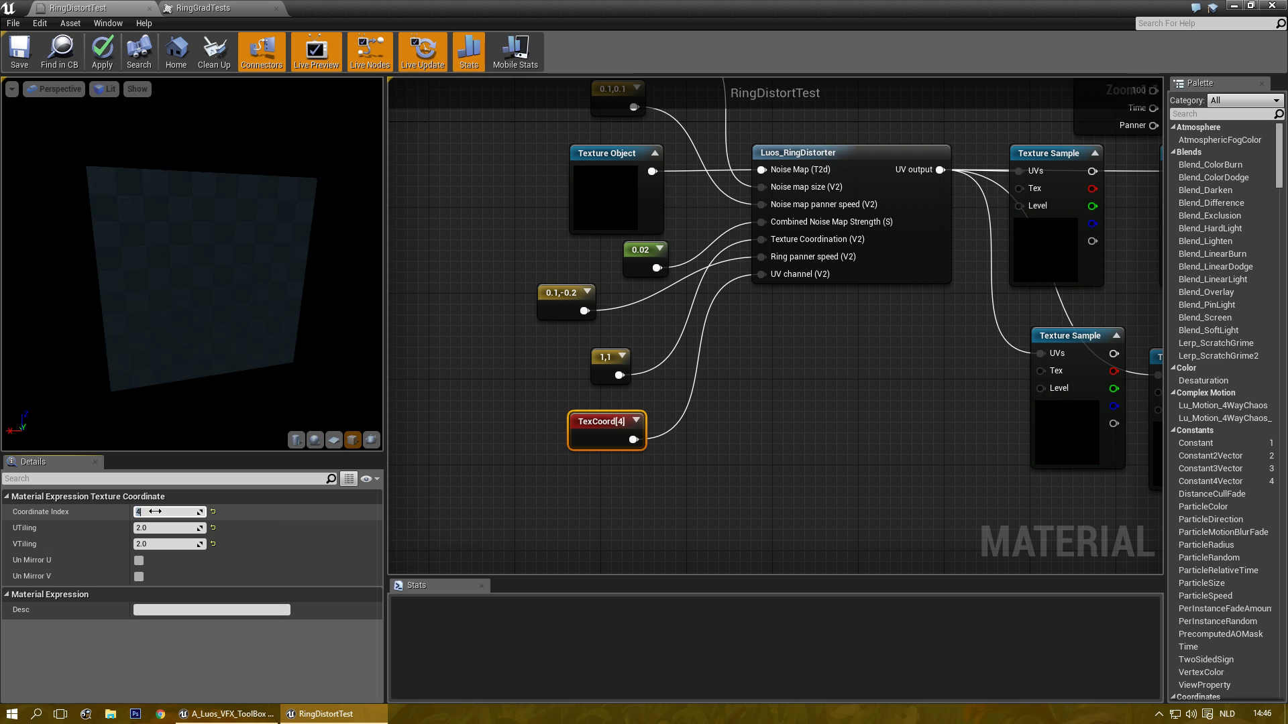
right_drag(867, 440, 529, 412)
right_drag(767, 255, 765, 301)
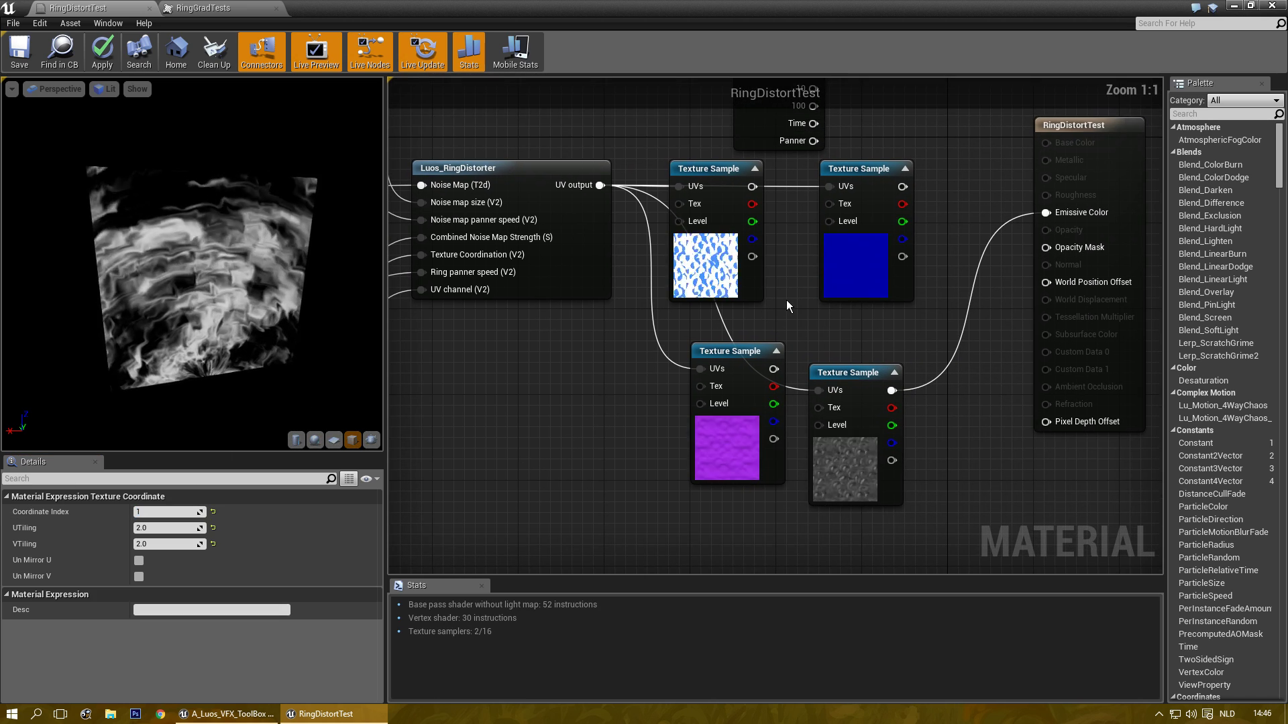
right_drag(510, 469, 871, 417)
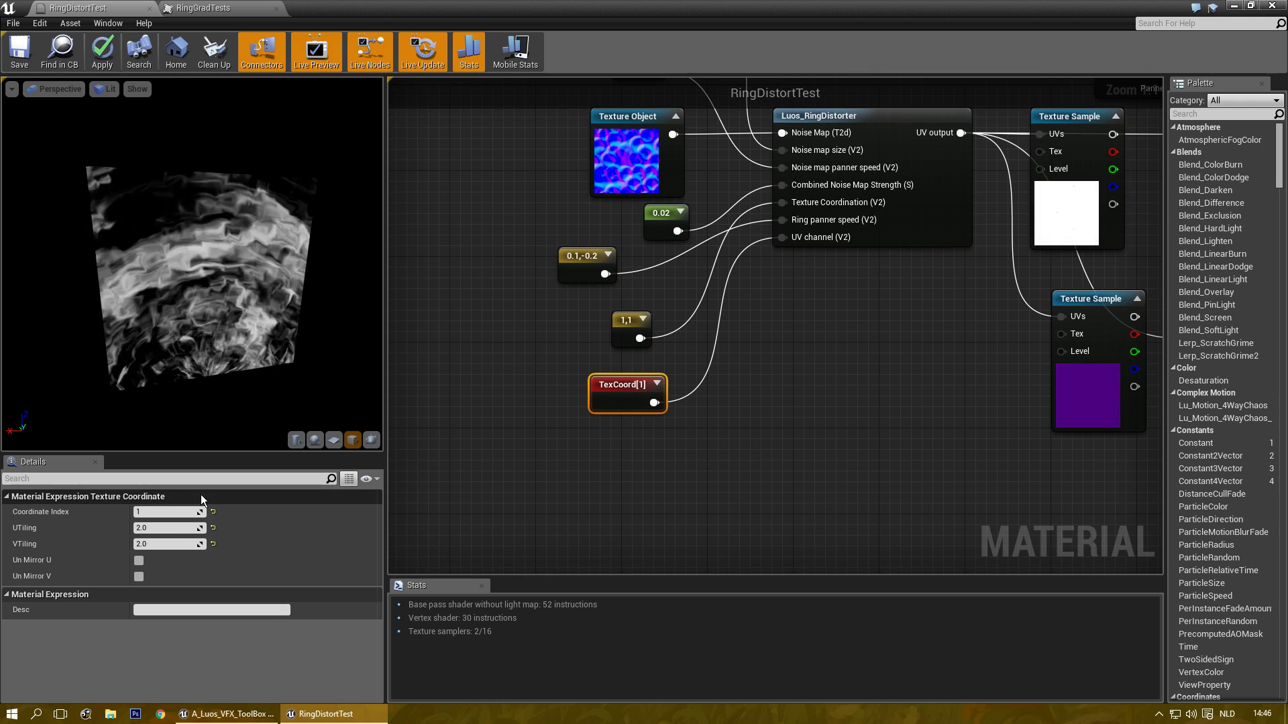
key(Return)
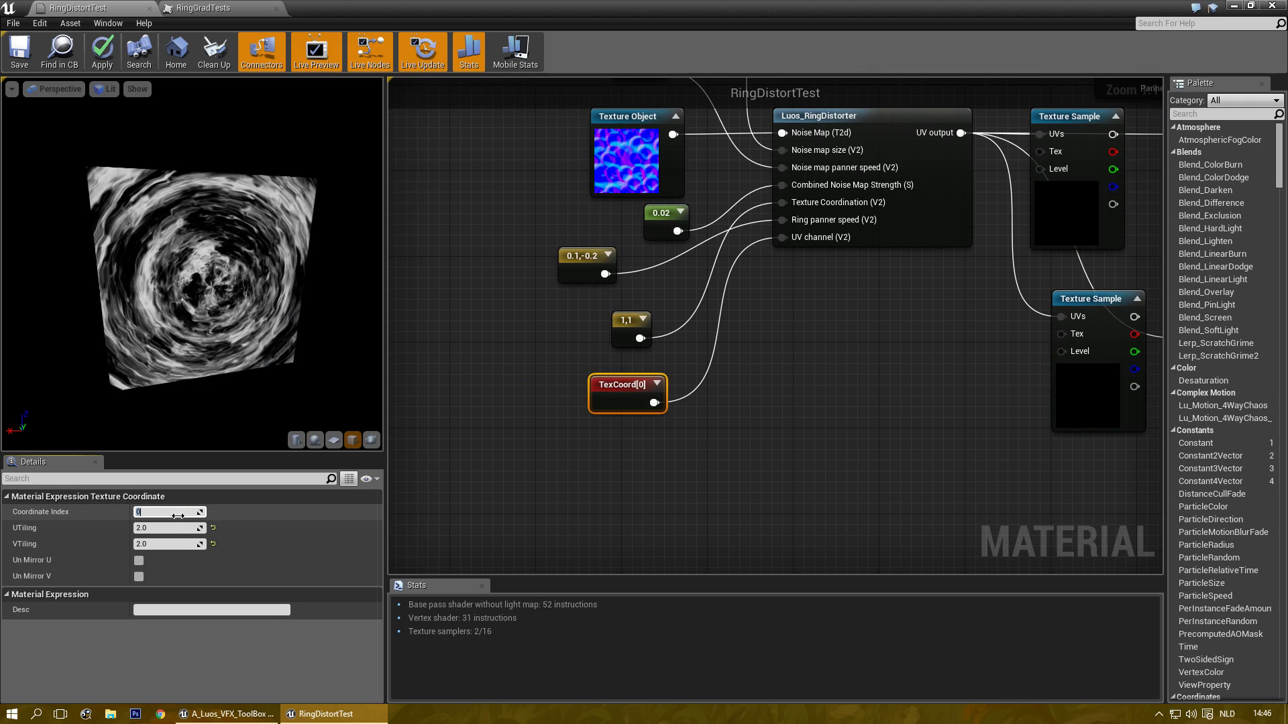
scroll(226, 282, up, 3)
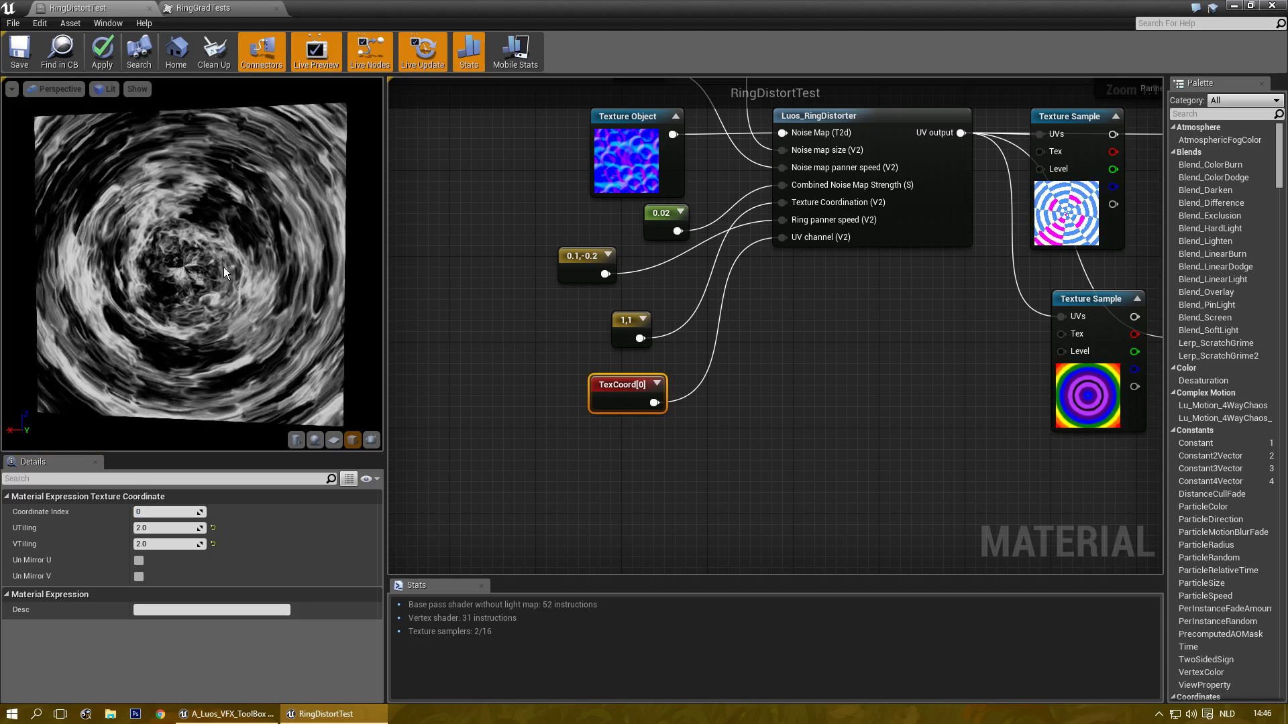
- Add a Lu_RadialGradient function node and place it below the Luos_RingDistorter node
right_drag(933, 489, 685, 379)
right_click(685, 379)
text(radial)
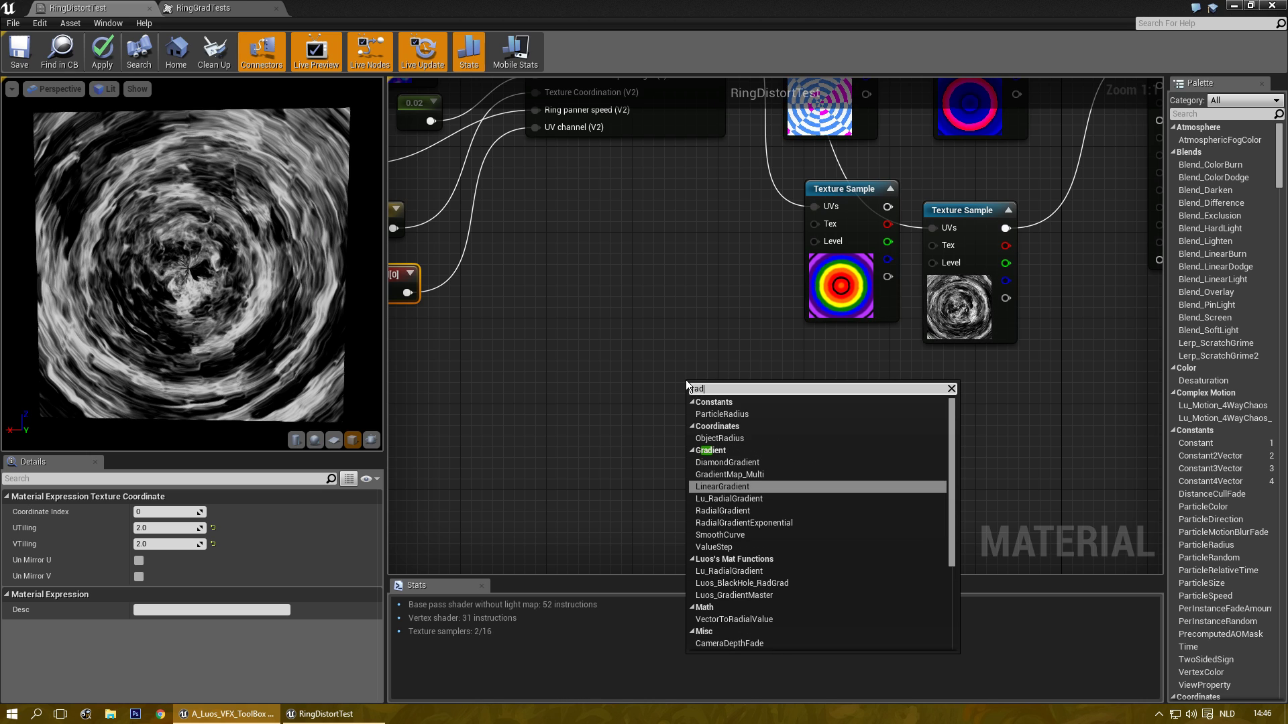
key(Up)
key(Up)
key(Up)
key(Up)
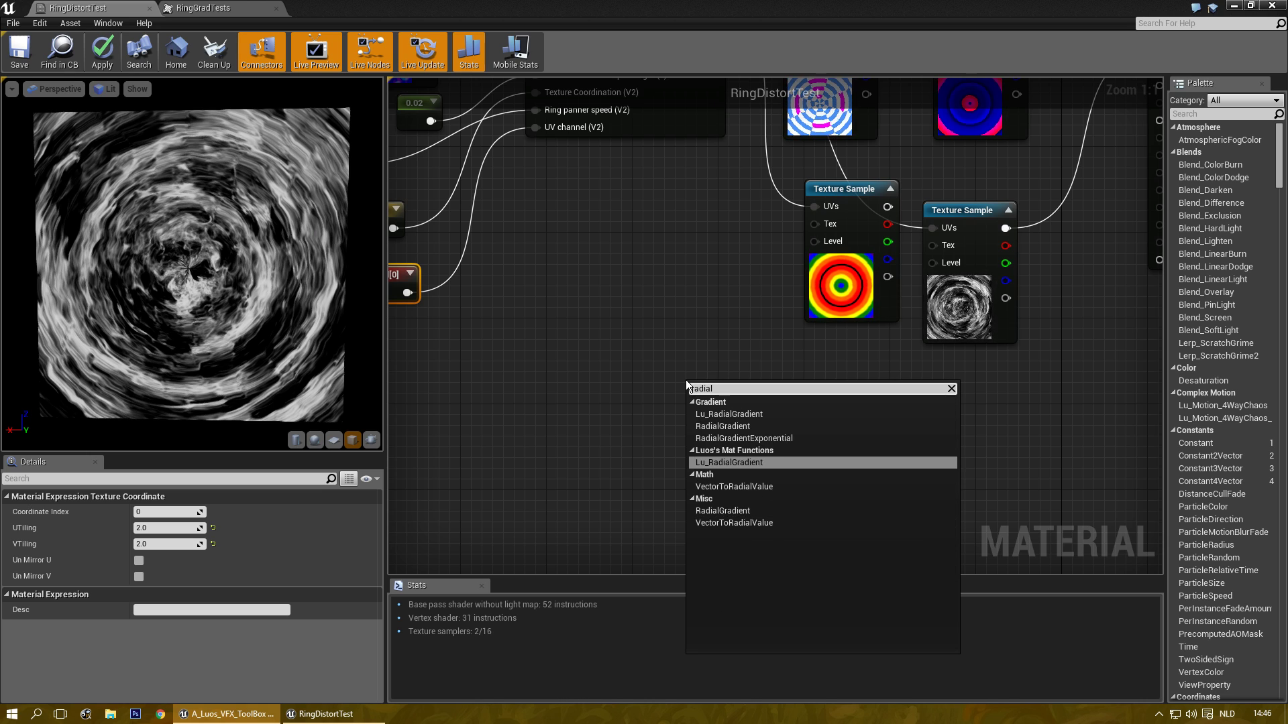
key(Return)
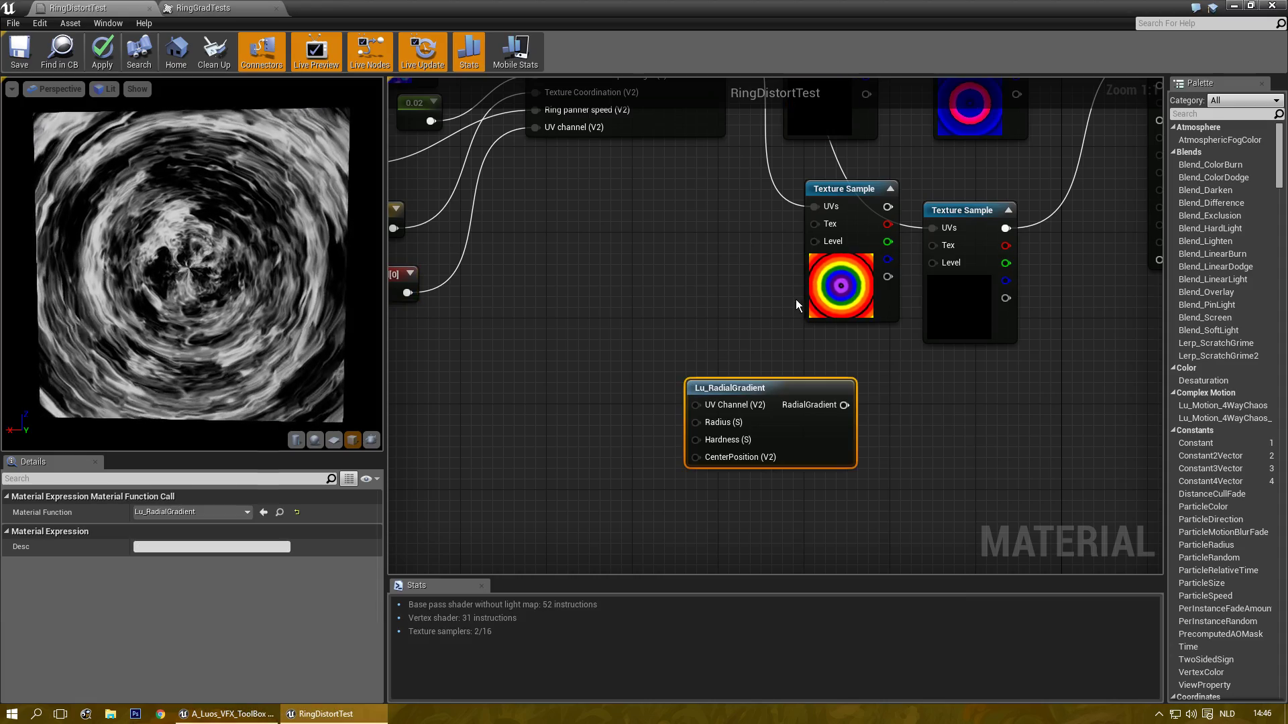
right_drag(827, 371, 627, 468)
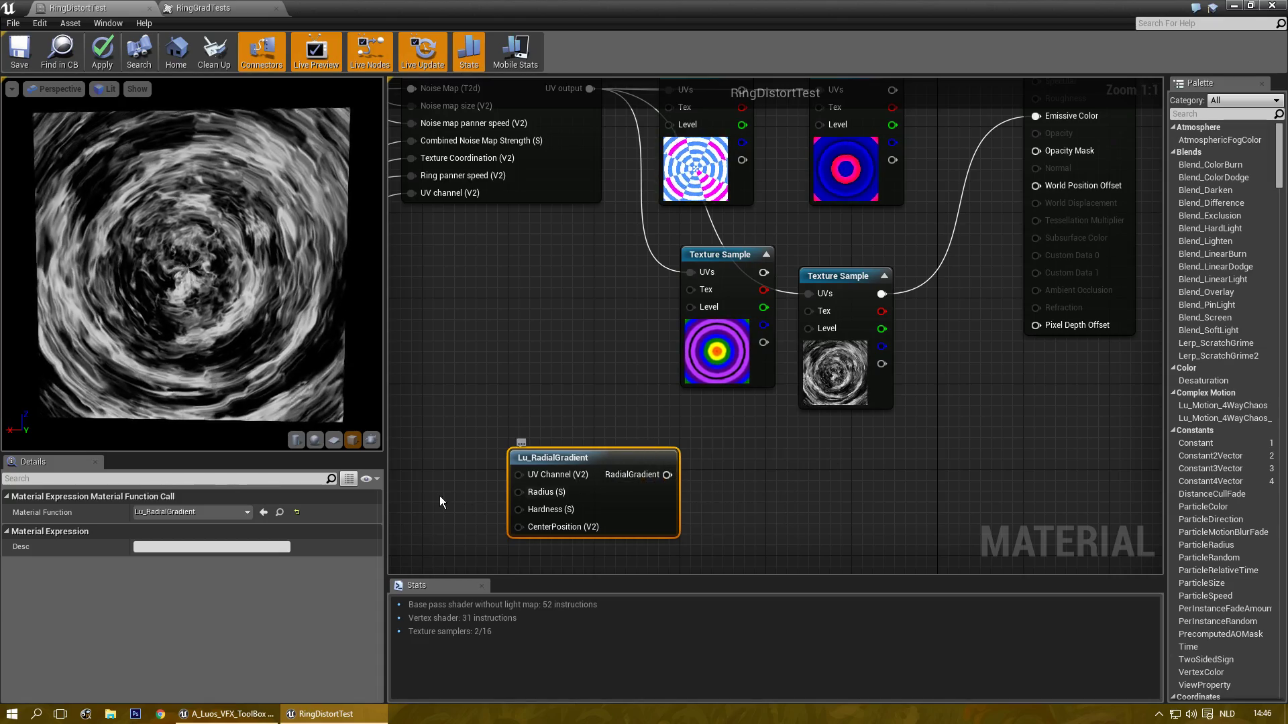
drag(572, 464, 507, 448)
right_drag(576, 341, 629, 382)
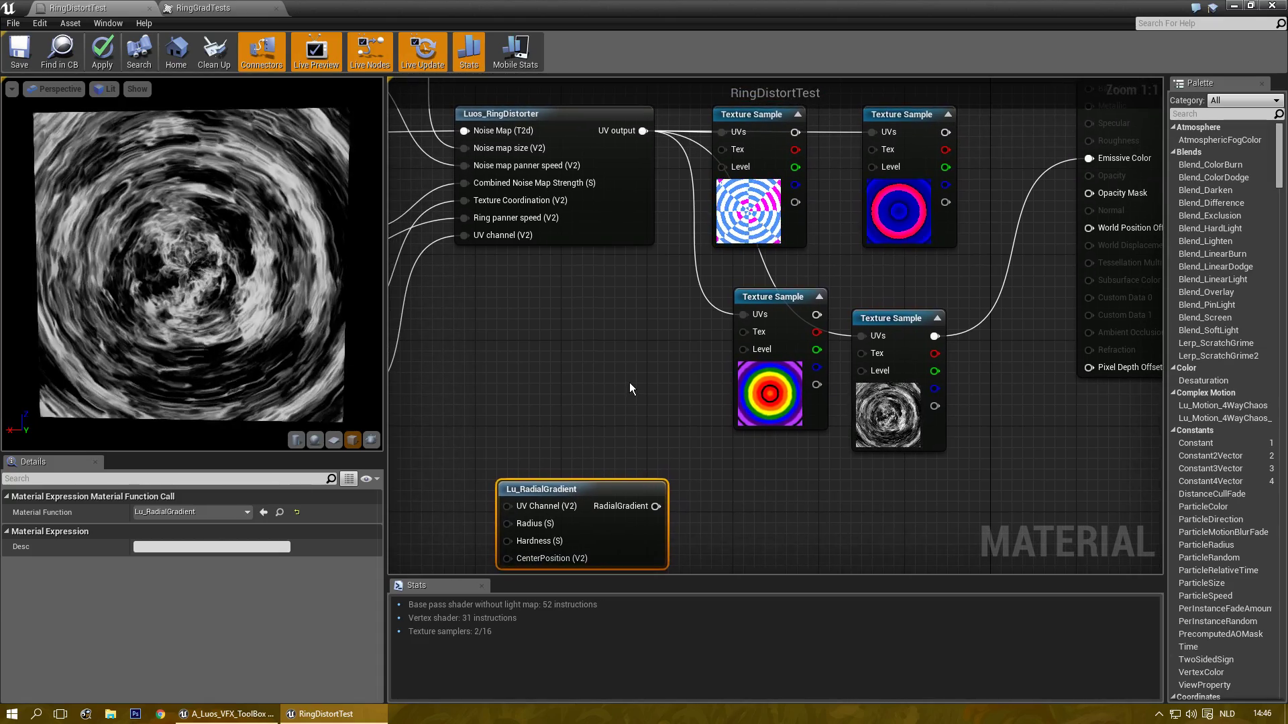
- Move the rainbow and greyscale noise Texture Sample nodes closer to the Luos_RingDistorter node
scroll(629, 382, down, 1)
right_drag(671, 339, 658, 328)
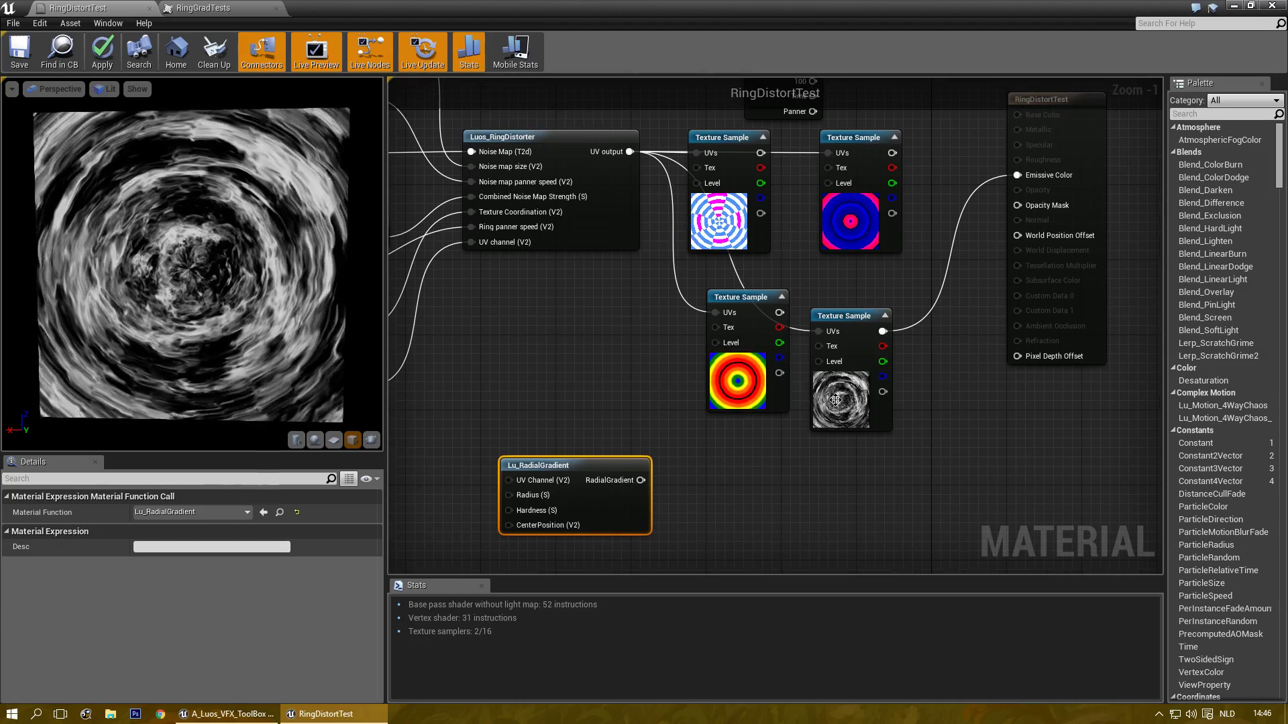
drag(733, 296, 667, 286)
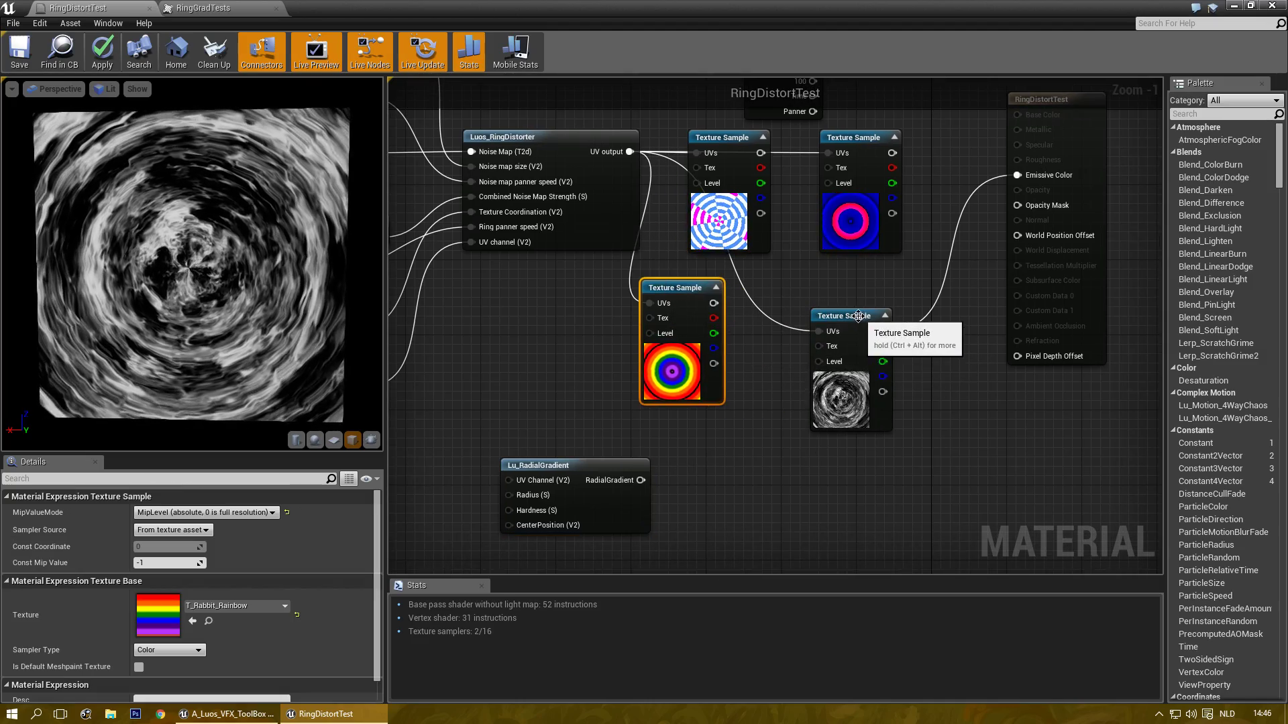
drag(851, 316, 784, 297)
- Add a Multiply node combining the greyscale noise Texture Sample with Lu_RadialGradient, and connect its output to Opacity Mask
click(873, 401)
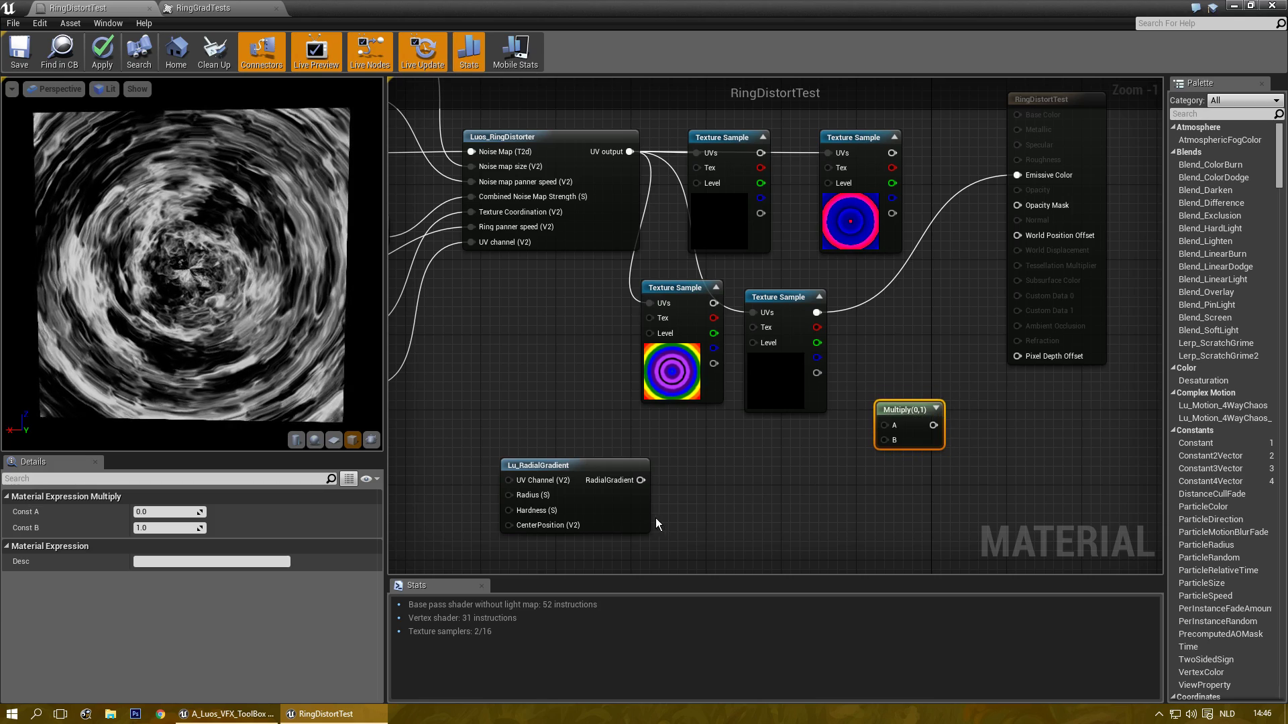
drag(640, 481, 885, 441)
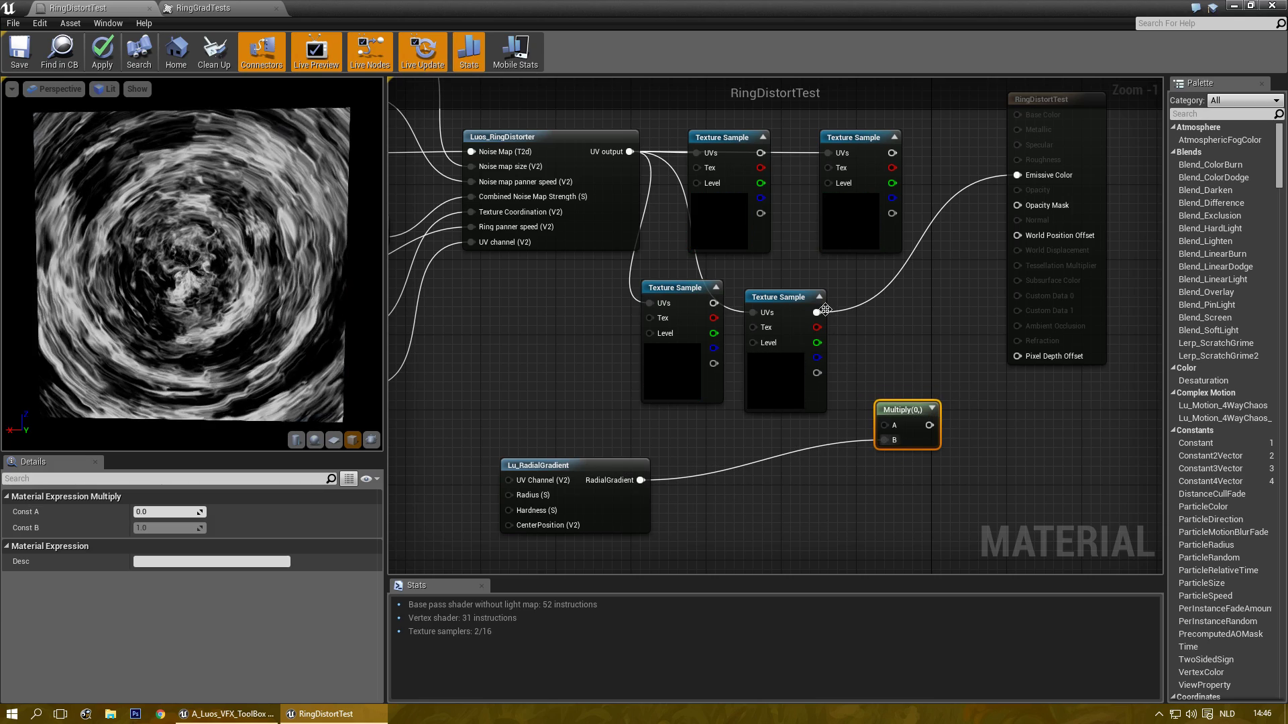
drag(817, 313, 1020, 206)
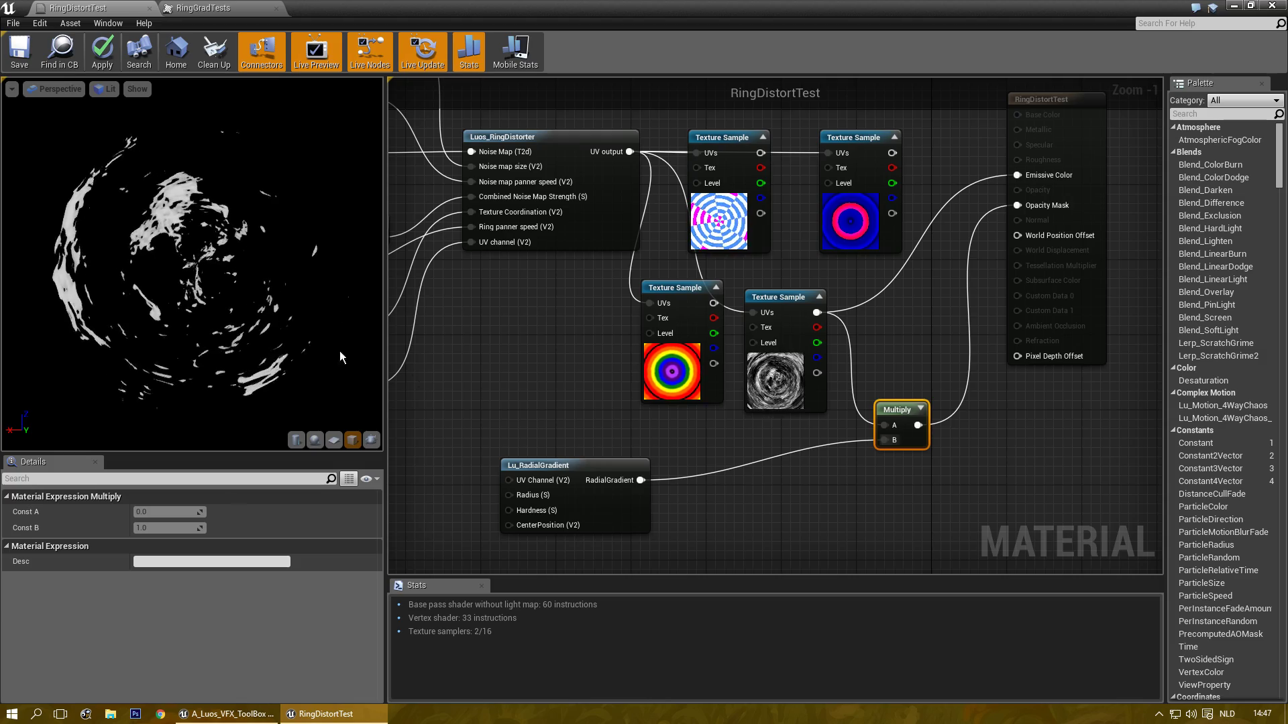
- Connect the rainbow Texture Sample's colour output to Emissive Color in place of the greyscale noise texture
right_drag(493, 404, 546, 391)
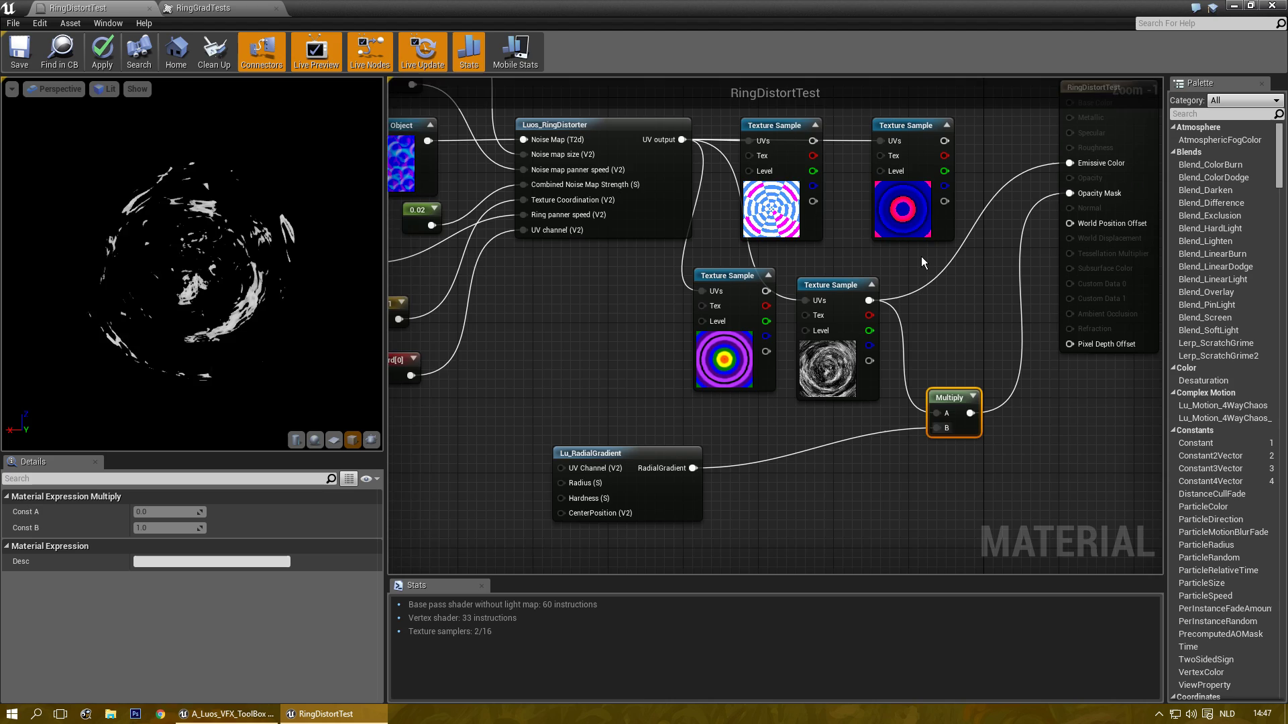
right_drag(921, 261, 844, 332)
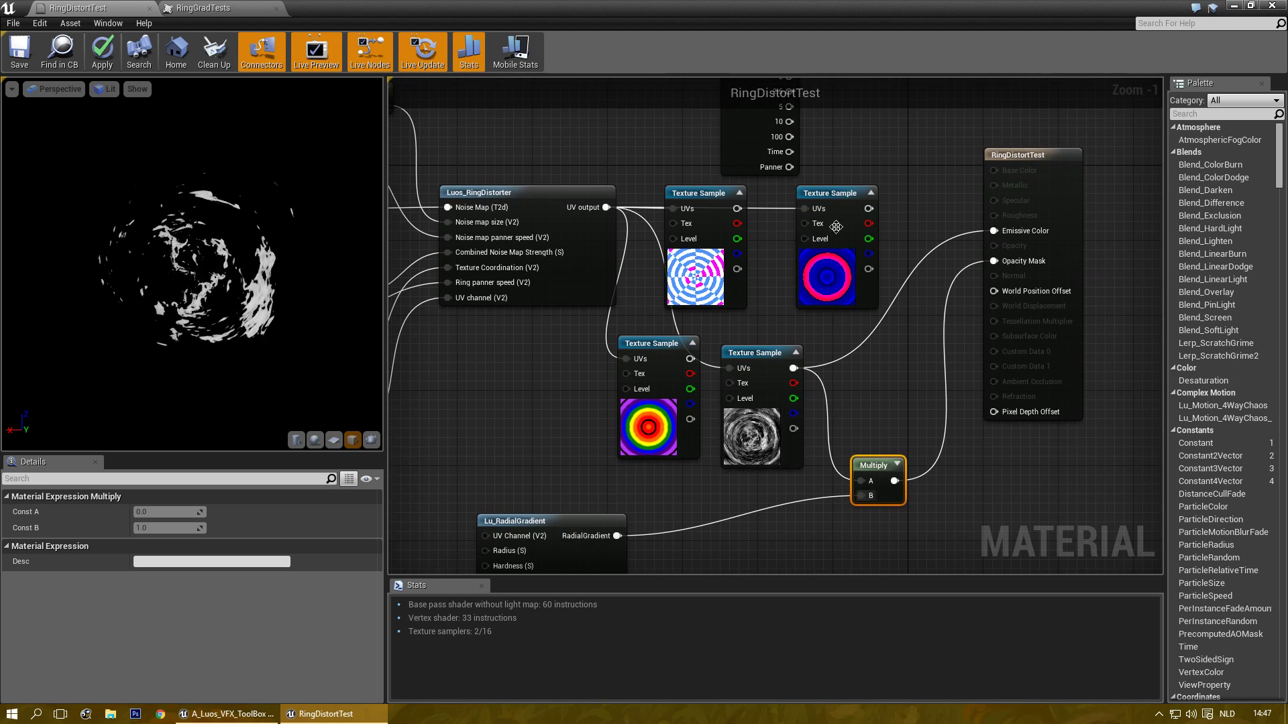
drag(690, 359, 695, 361)
drag(988, 226, 982, 238)
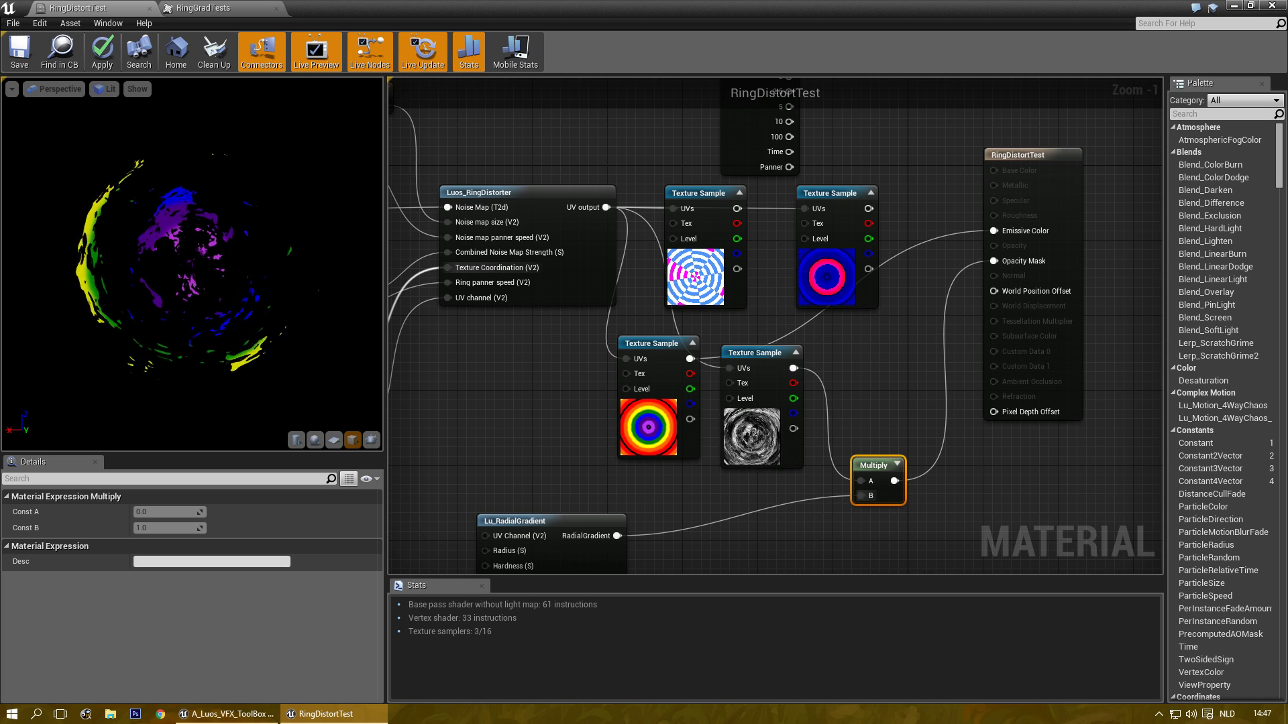
- Insert a Multiply node with Const B set to 10 between the rainbow Texture Sample and Emissive Color
right_drag(908, 220, 804, 248)
drag(902, 188, 1066, 187)
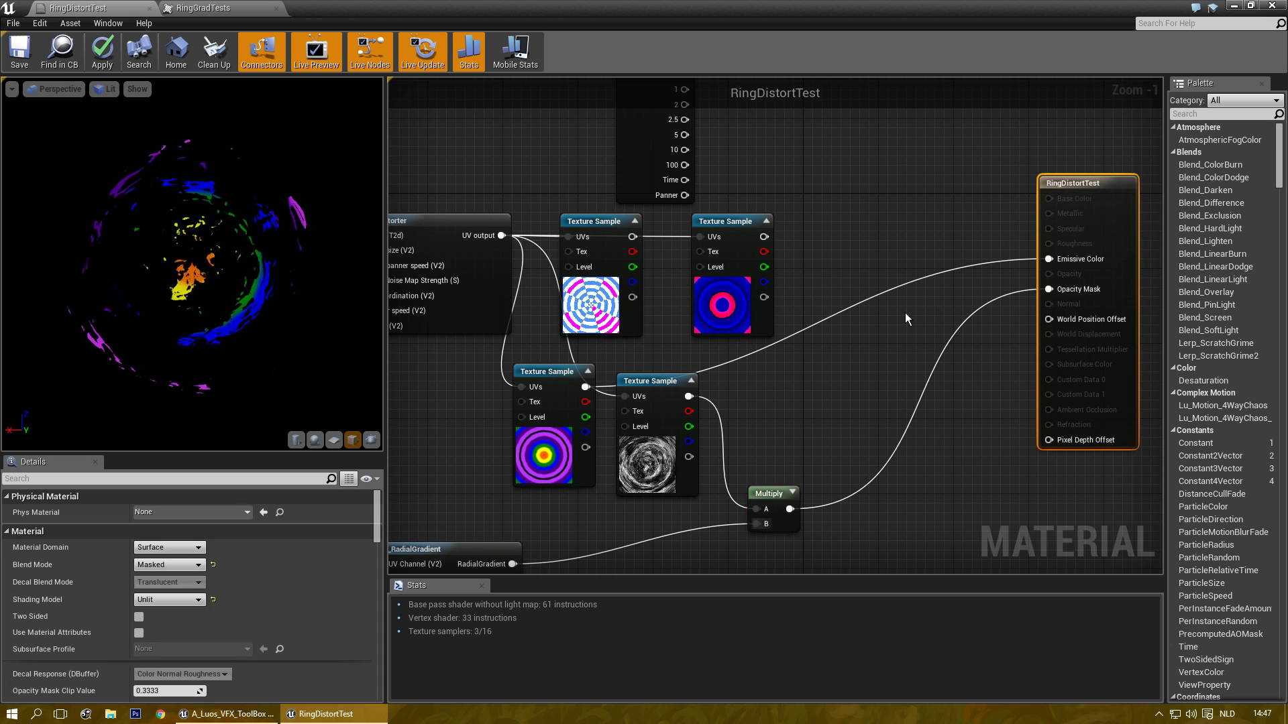
click(851, 219)
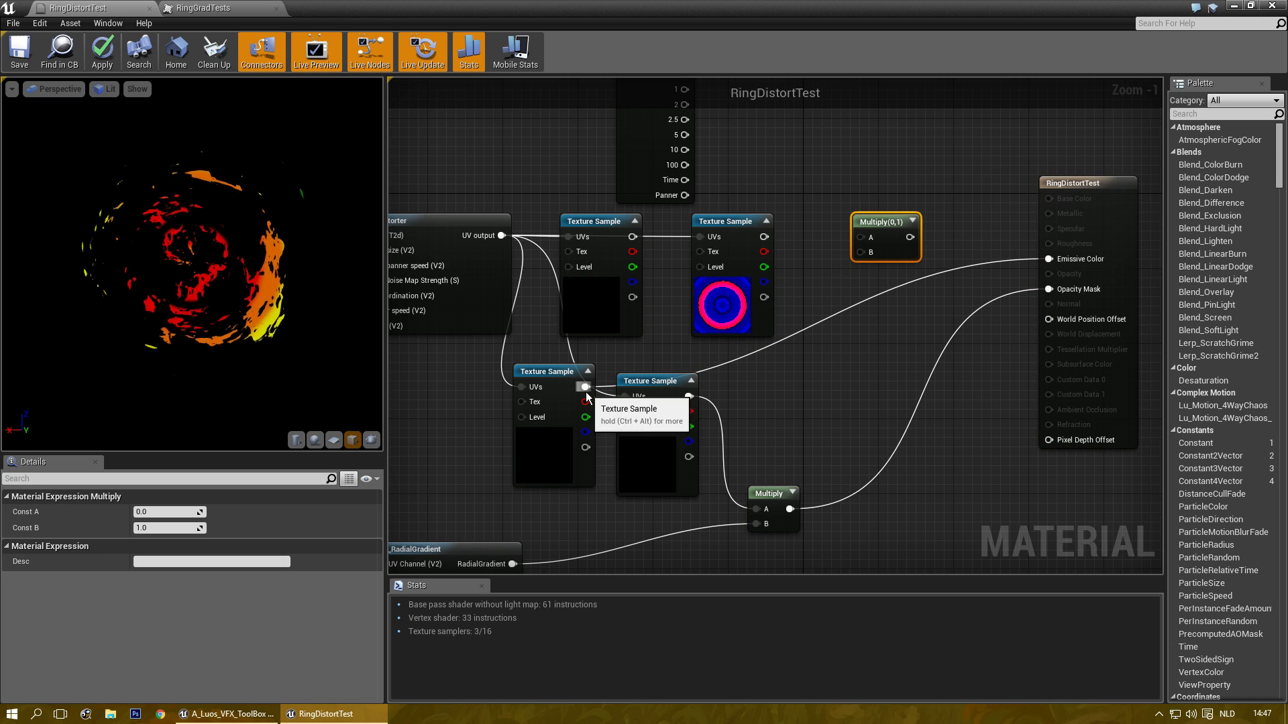
drag(586, 387, 860, 238)
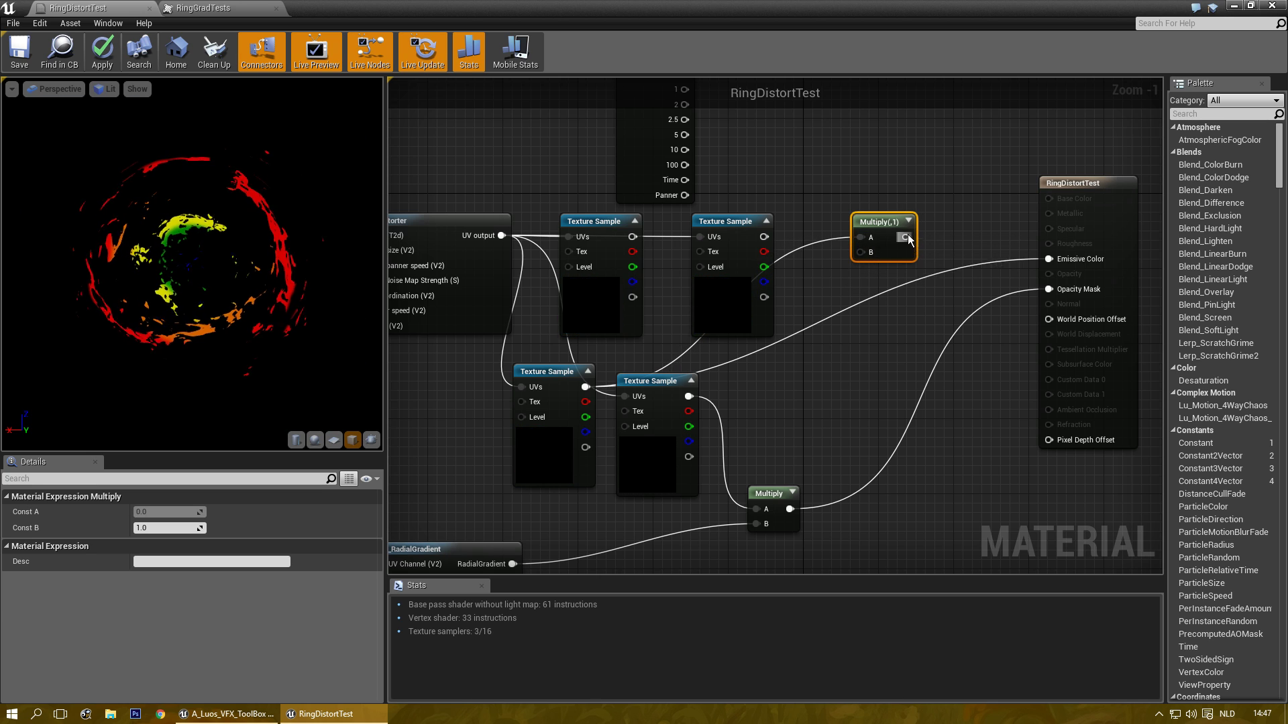
drag(1050, 264, 1050, 261)
drag(879, 229, 879, 248)
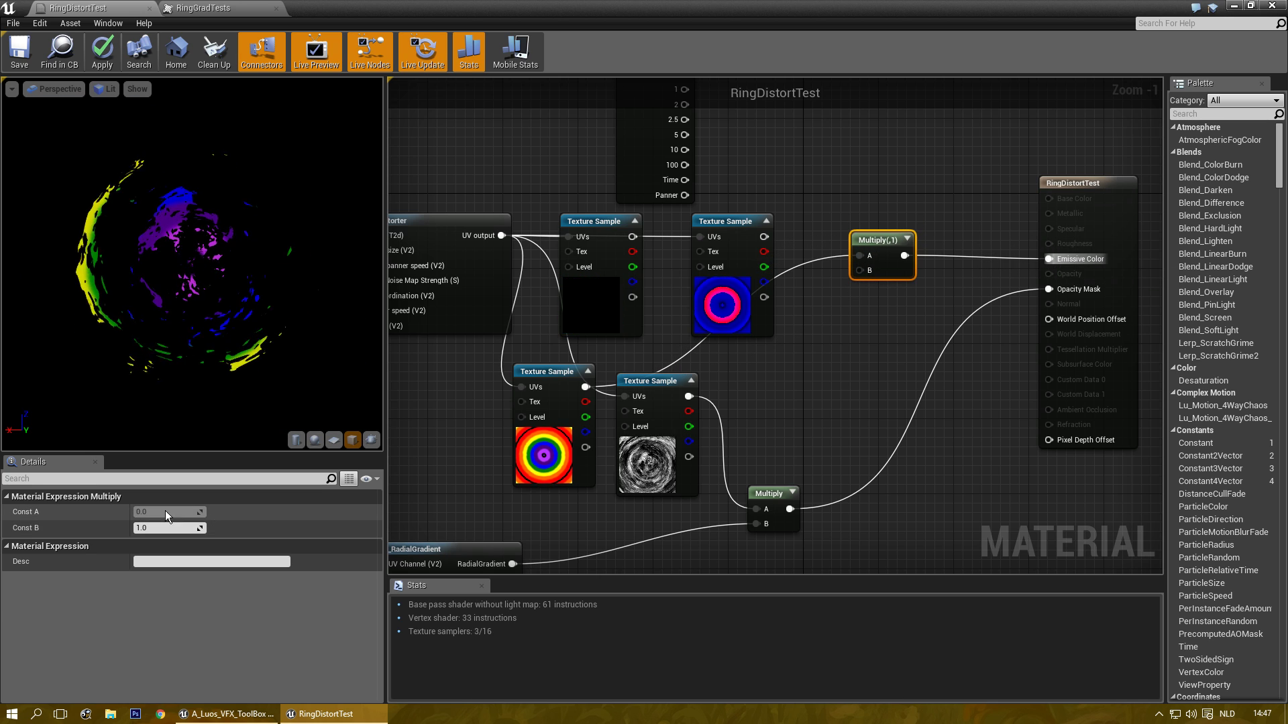
text(10)
key(Return)
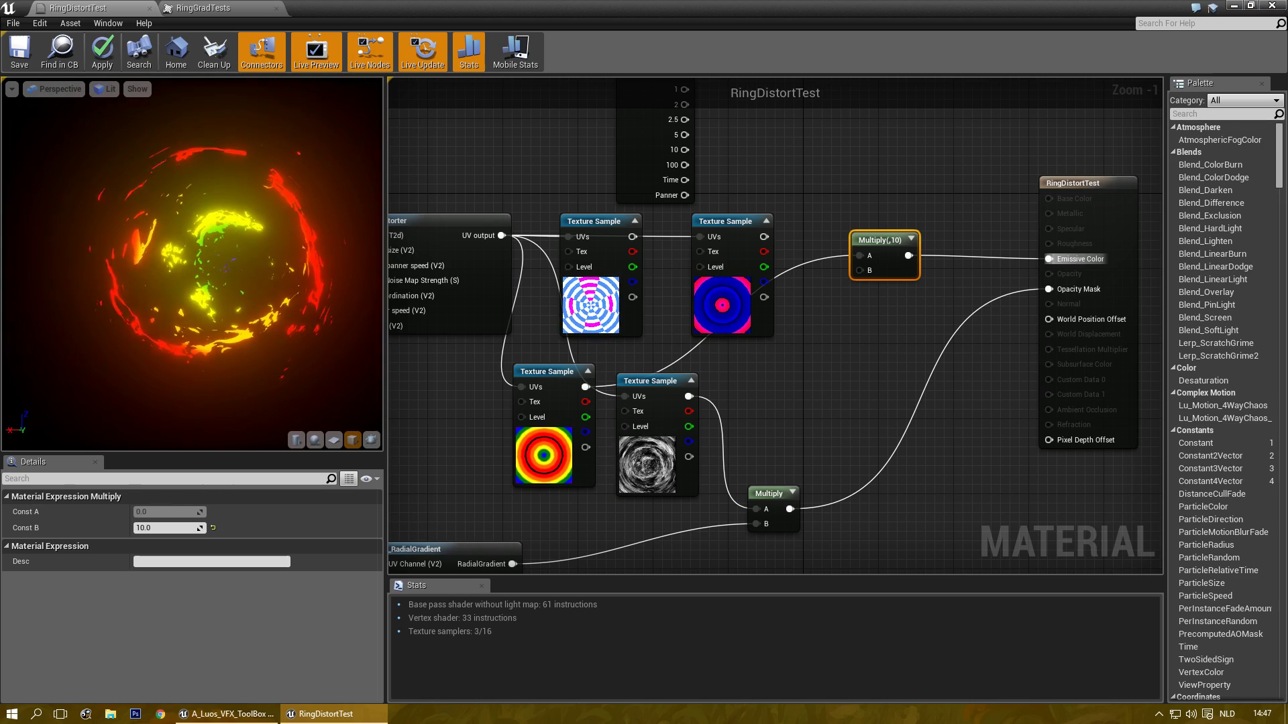
- Add a HueShift function node between the Multiply(,10) node and the material output node
right_drag(848, 362, 714, 436)
scroll(714, 436, down, 1)
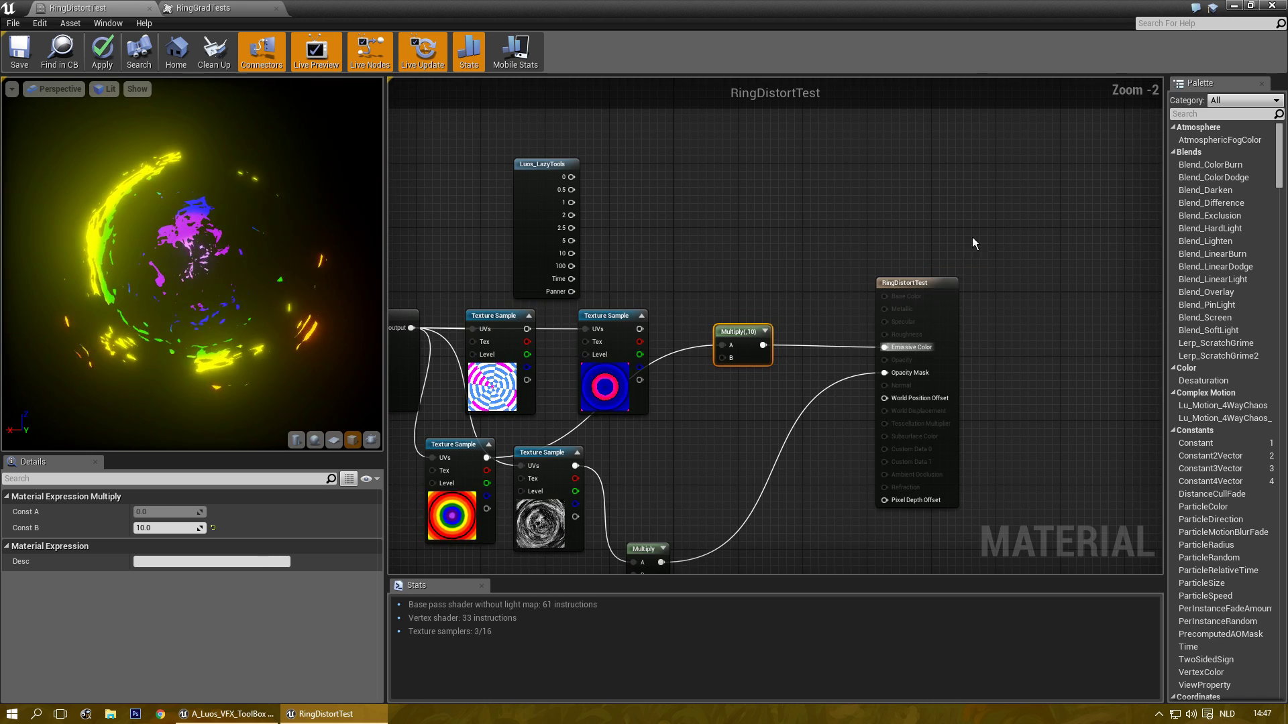
click(905, 305)
right_click(846, 254)
text(hue)
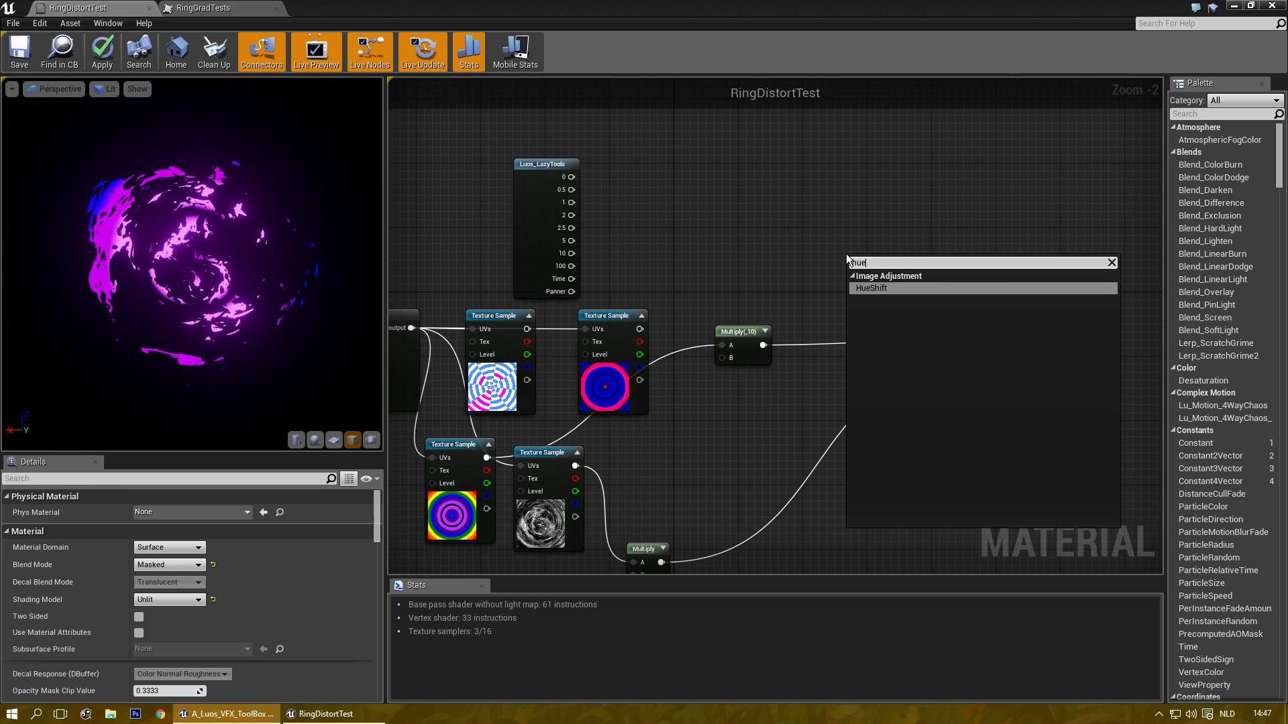
click(875, 277)
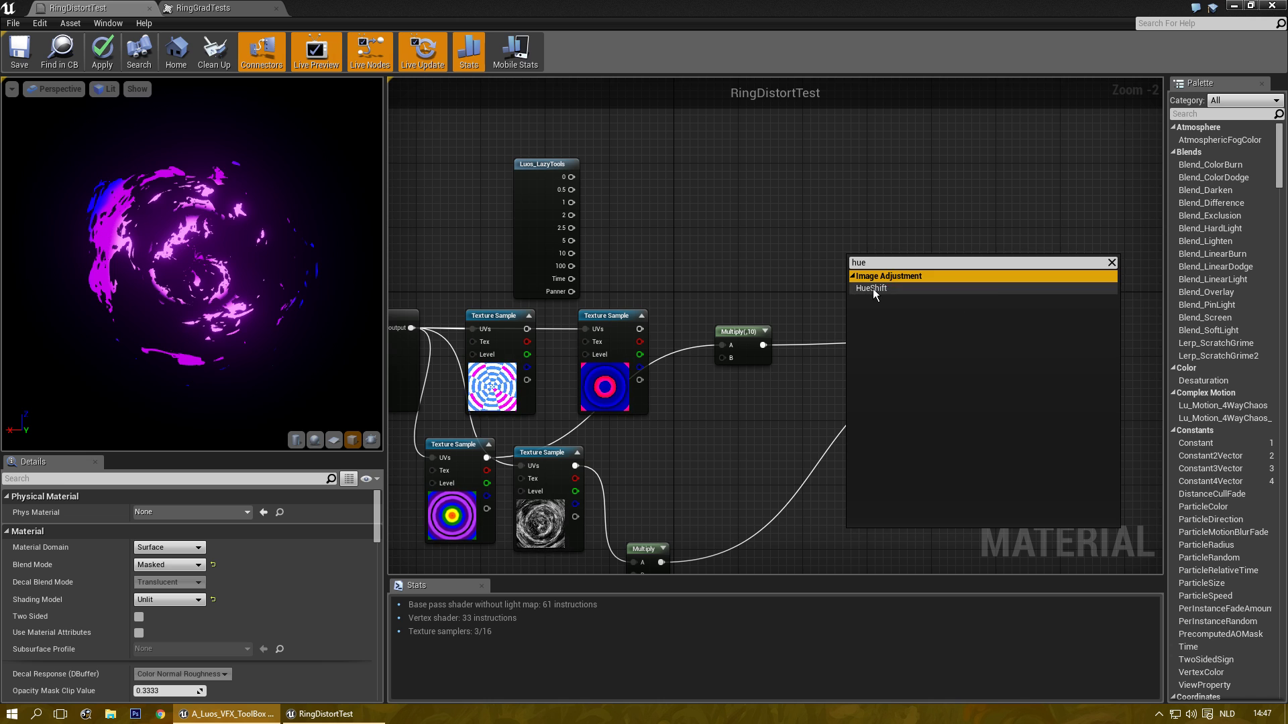
click(871, 288)
- Feed the Multiply(,10) output into HueShift's Texture input and connect the HueShift Result to Emissive Color
scroll(858, 295, up, 2)
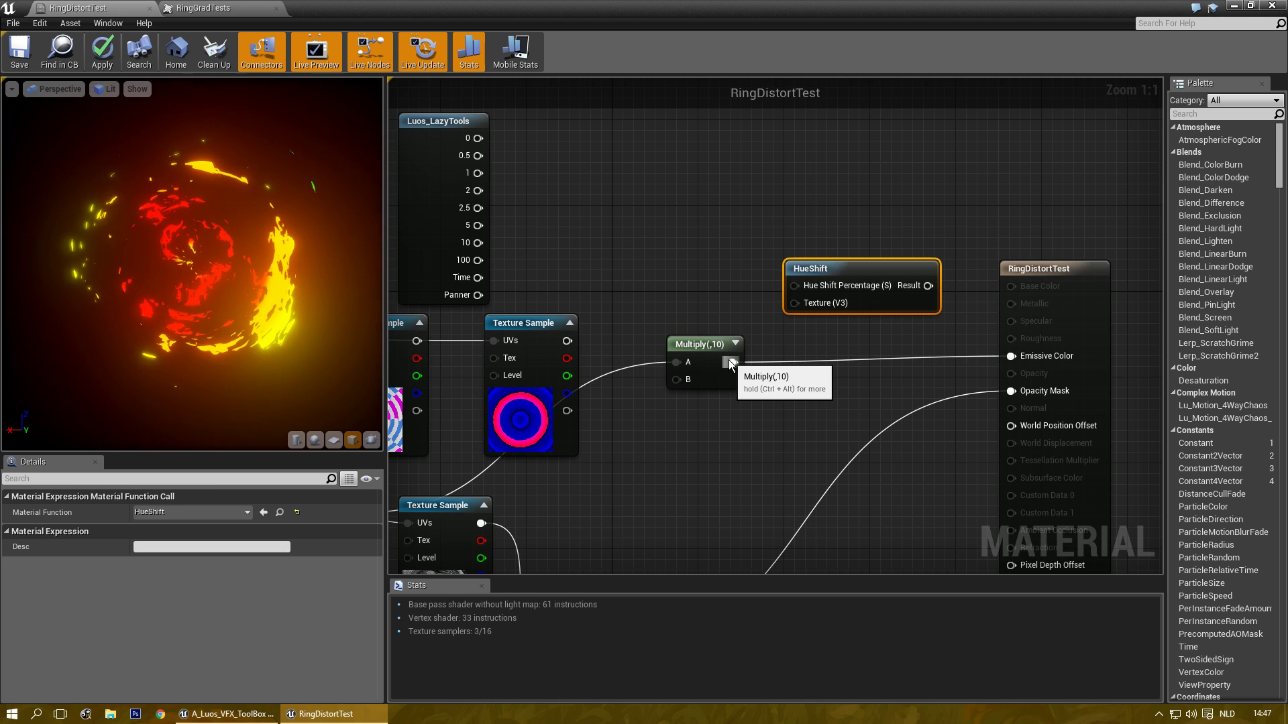
drag(792, 304, 794, 302)
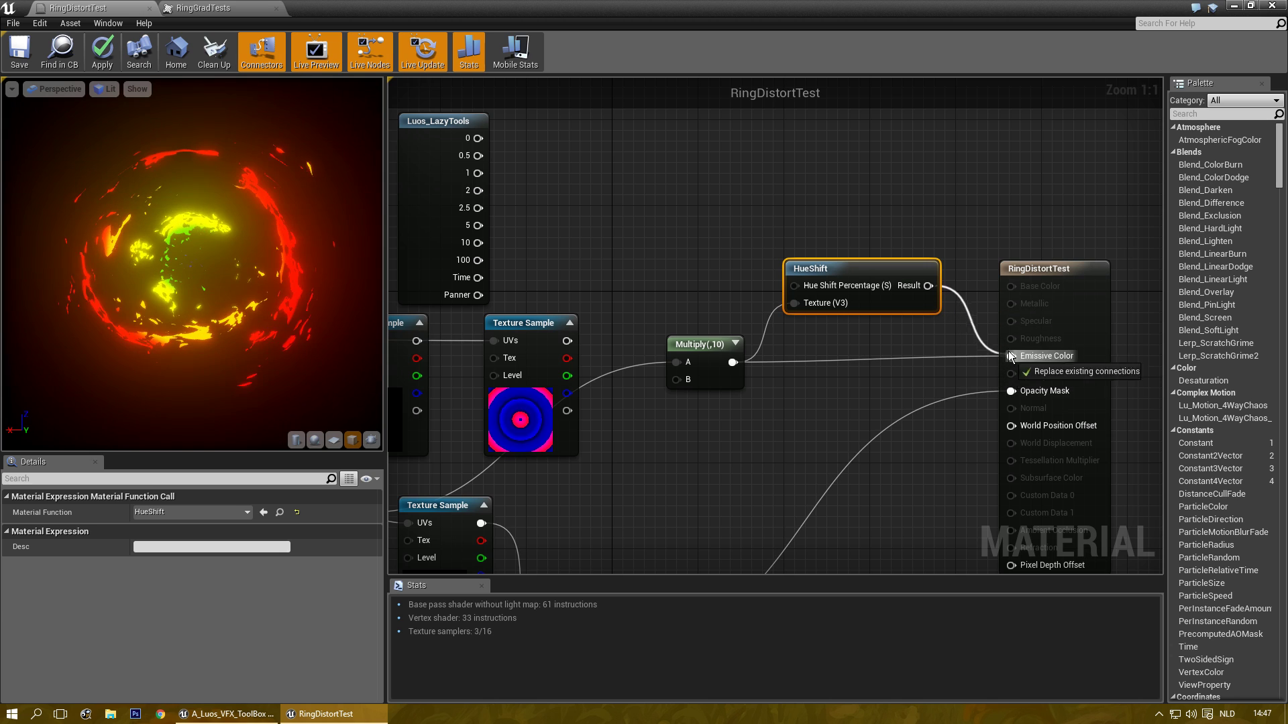
drag(1008, 352, 1012, 351)
- Add a Luos_TimeSine function node and place it between Luos_LazyTools and the HueShift node
right_drag(812, 247, 835, 277)
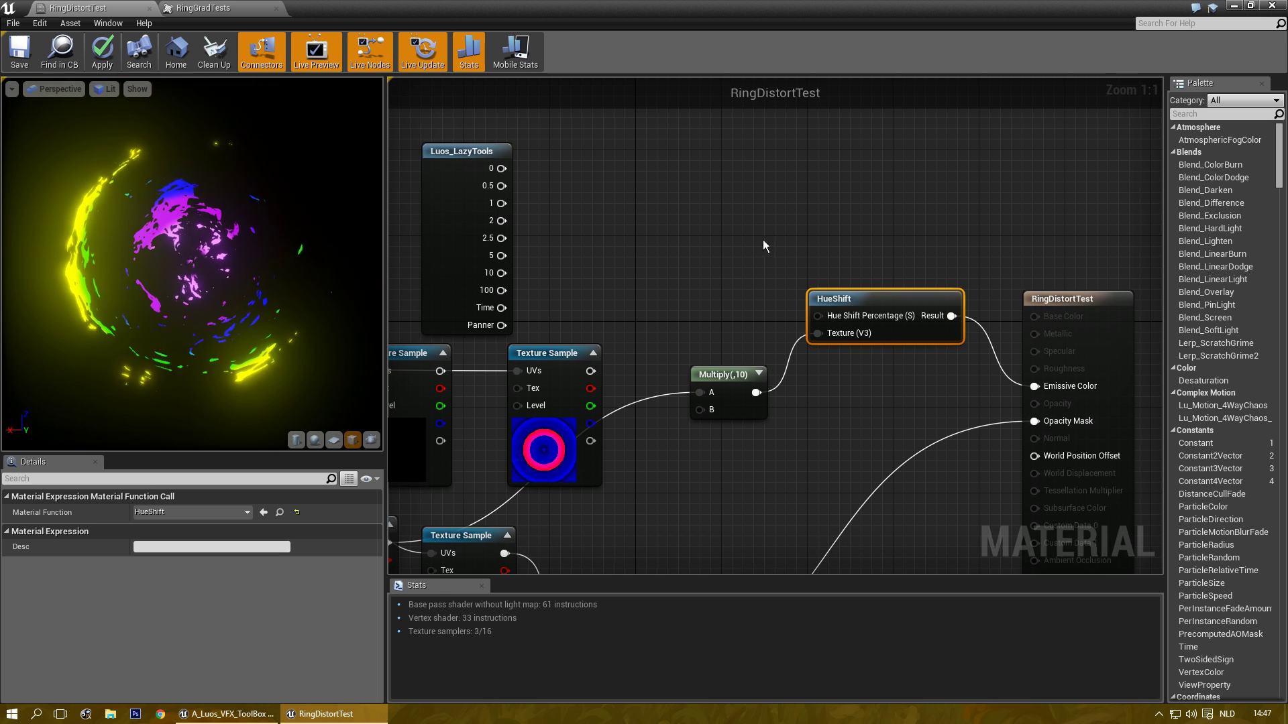
right_click(643, 219)
text(time)
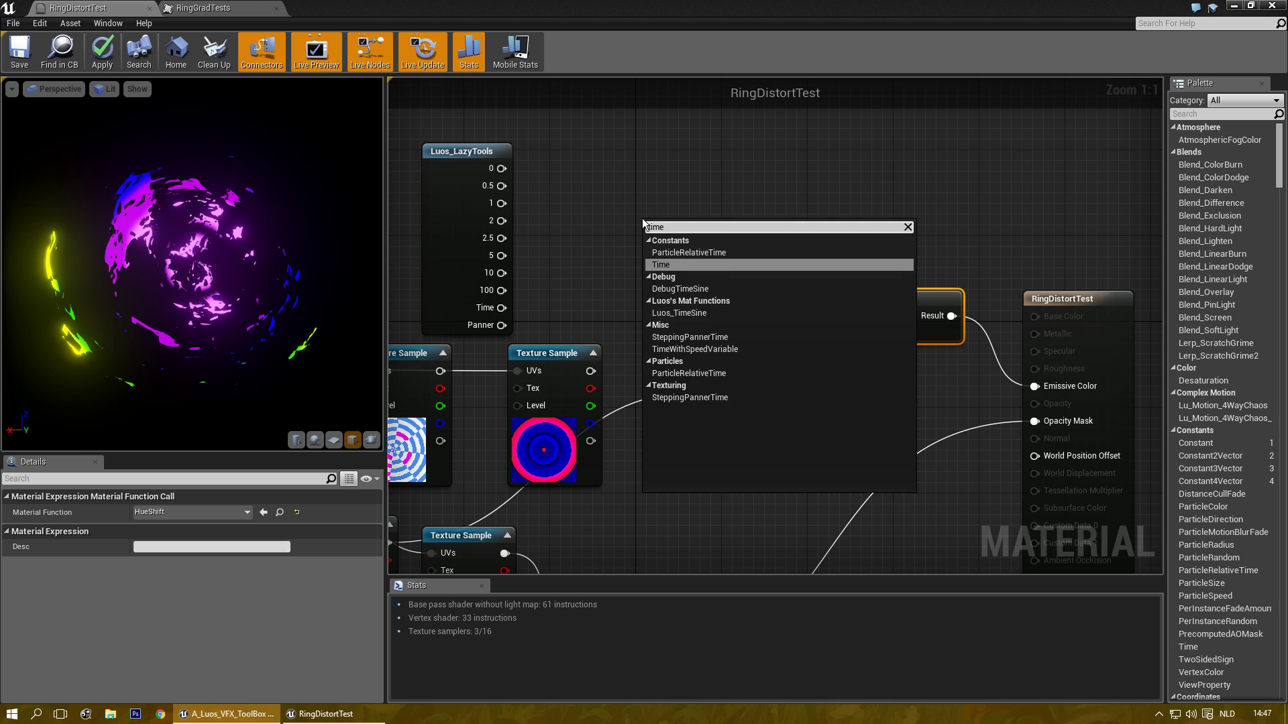
key(Return)
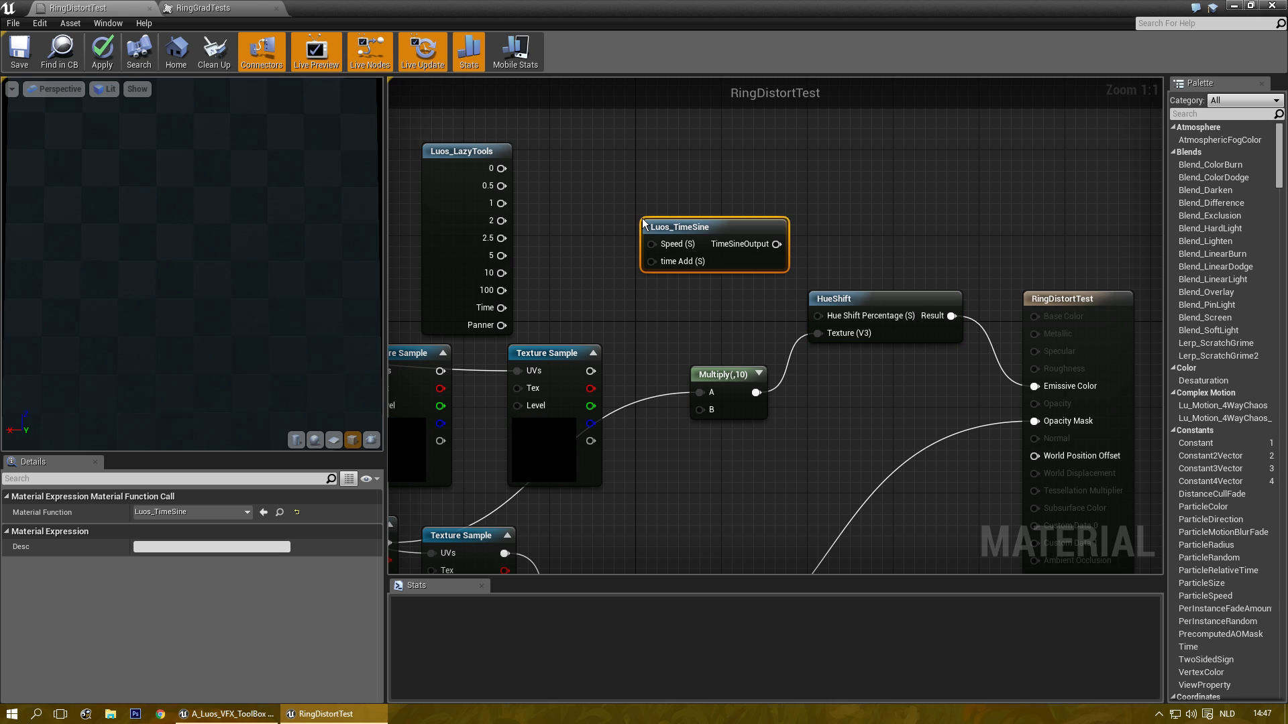
drag(704, 230, 643, 265)
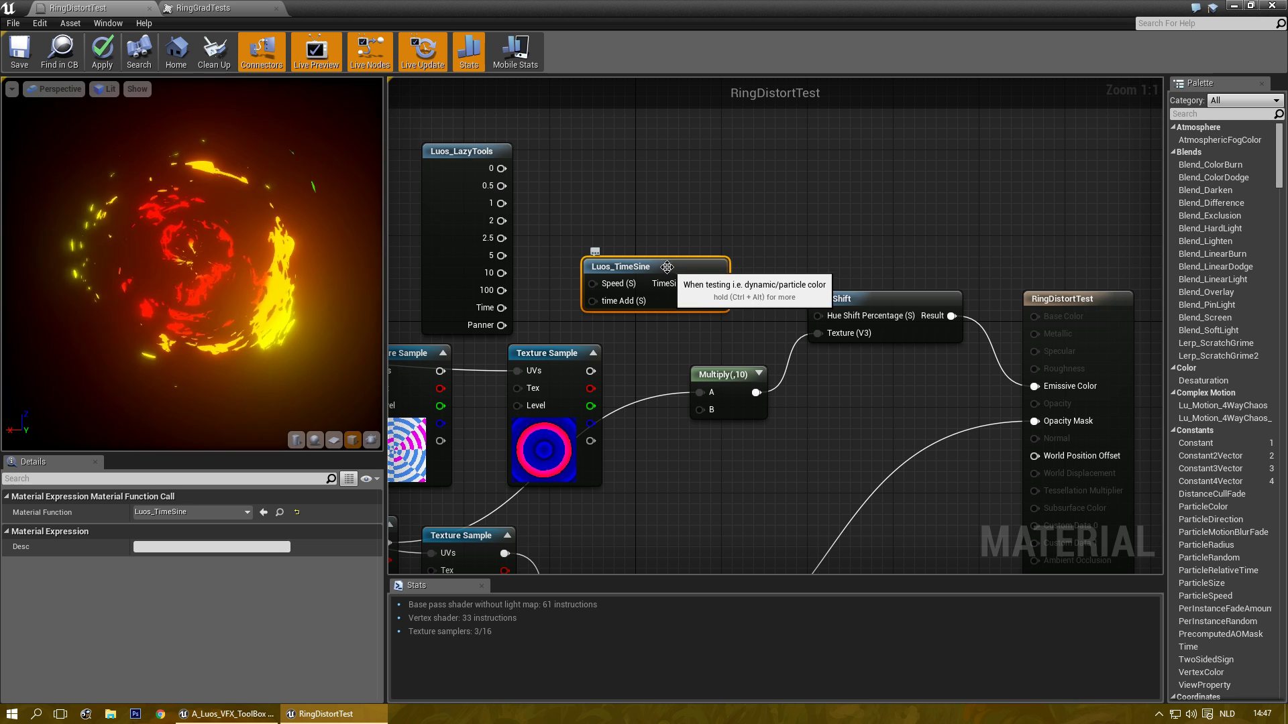
- Open the Luos_TimeSine function to examine its internal node network, and return to the RingDistortTest material
double_click(653, 247)
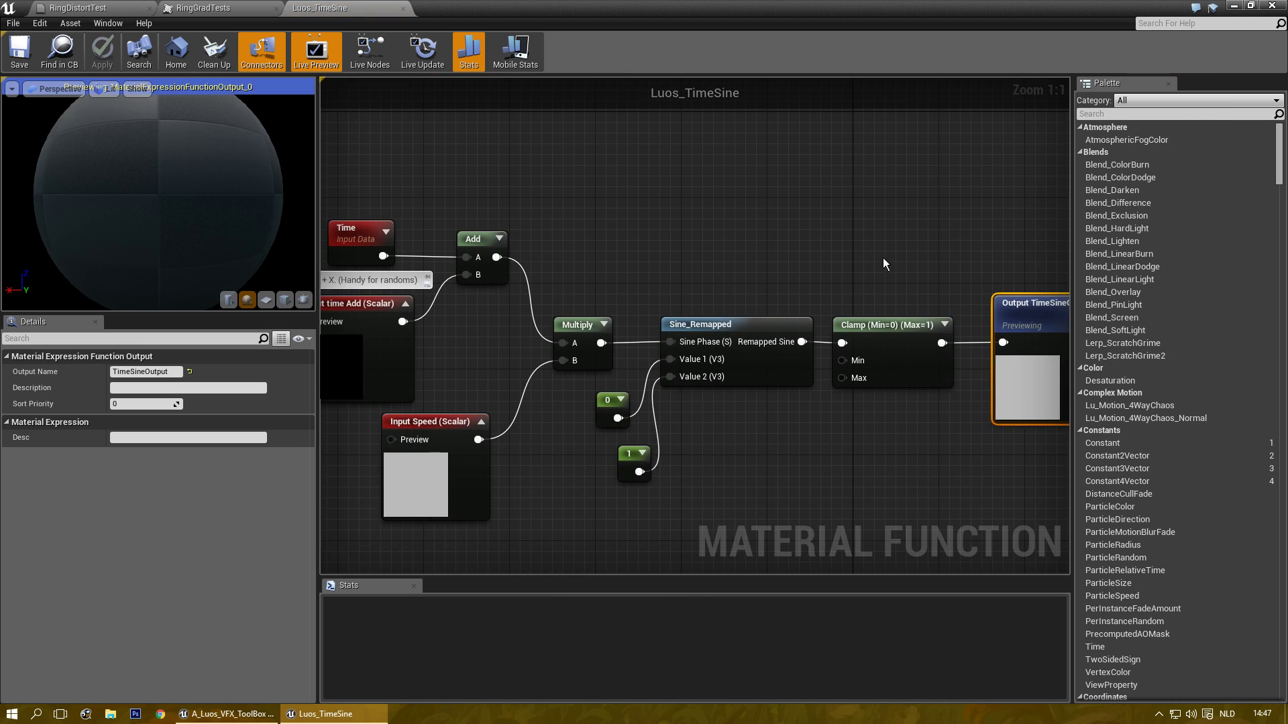
scroll(827, 187, up, 1)
click(815, 275)
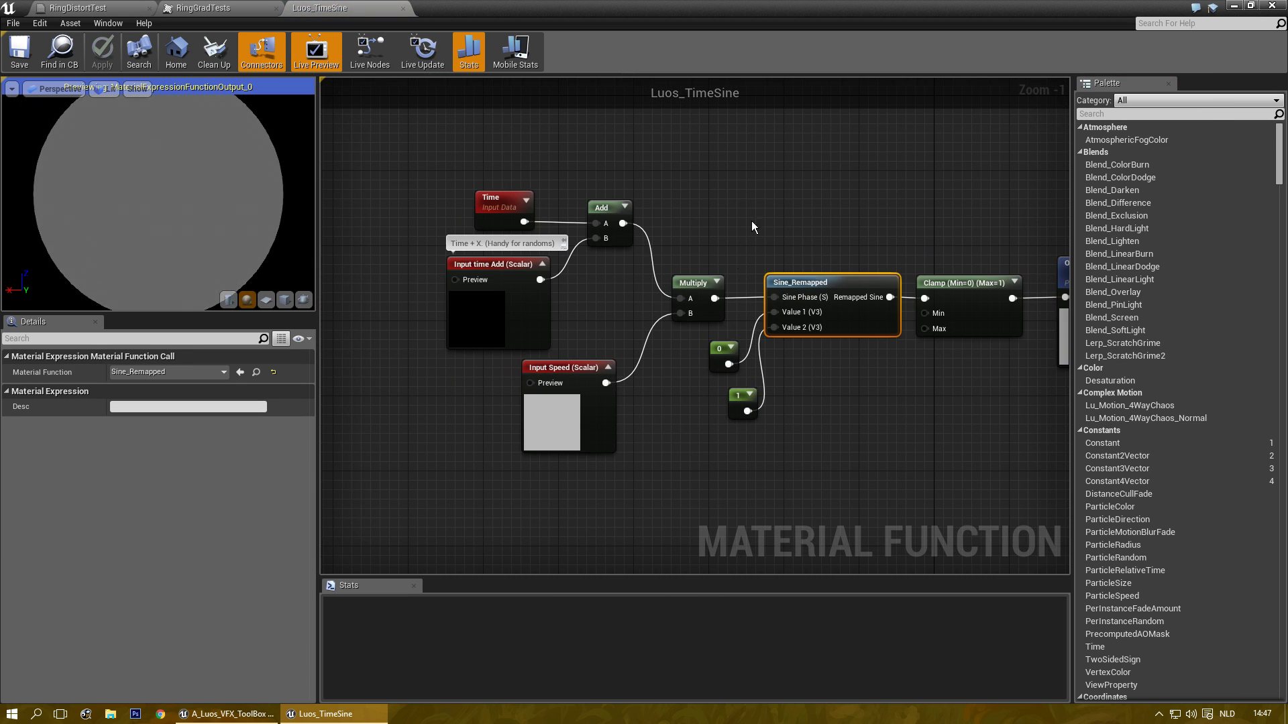
right_drag(881, 197, 655, 177)
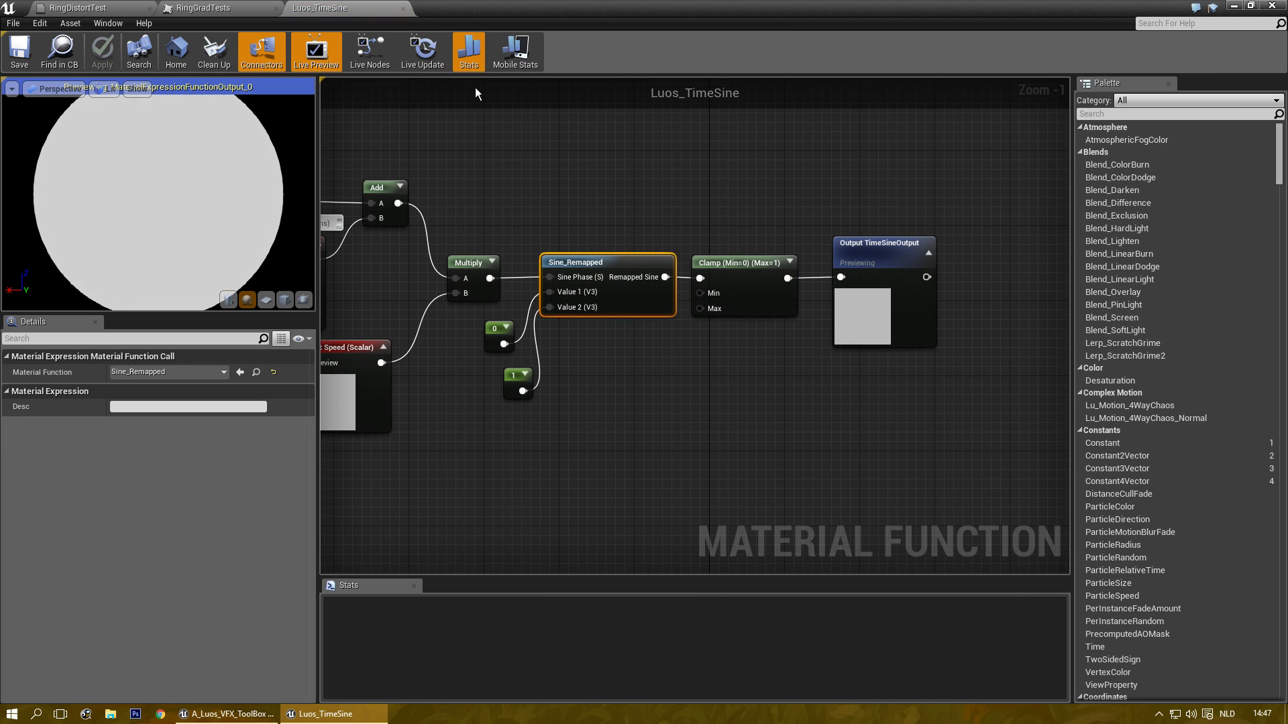
click(403, 9)
click(81, 8)
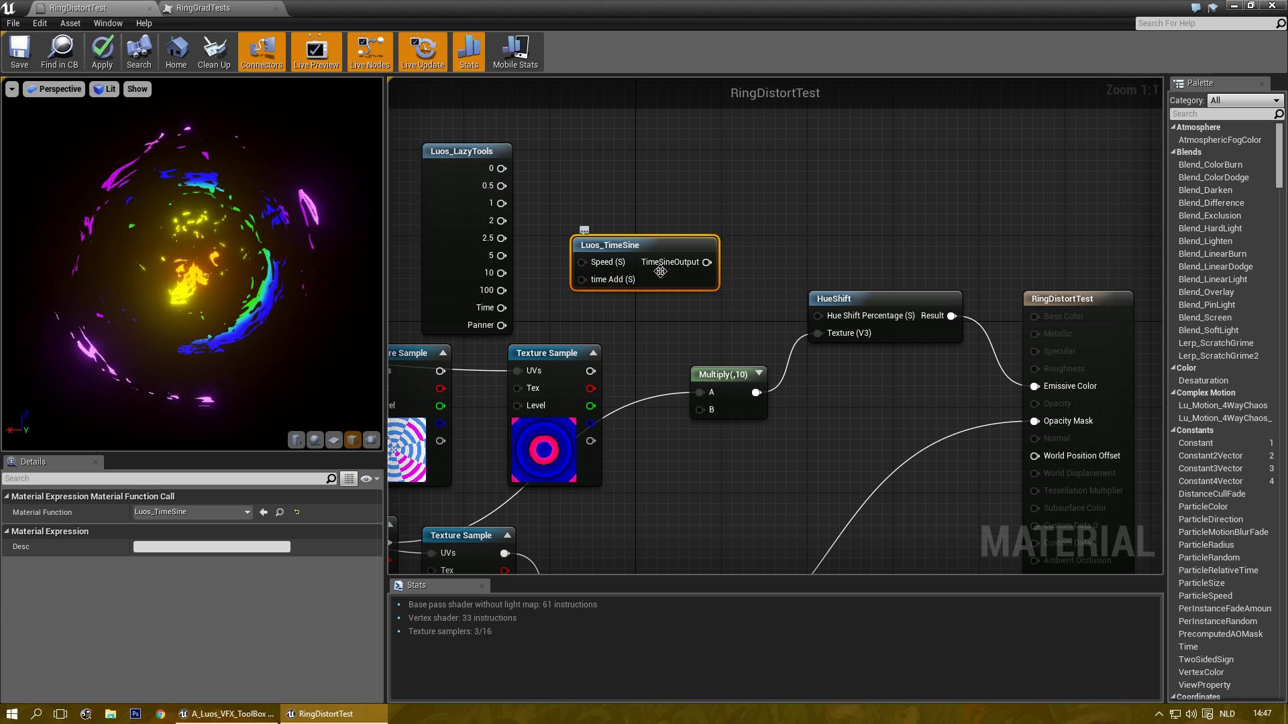
- Connect TimeSineOutput to HueShift's Hue Shift Percentage input and move the Luos_TimeSine node closer to HueShift
drag(818, 321, 819, 320)
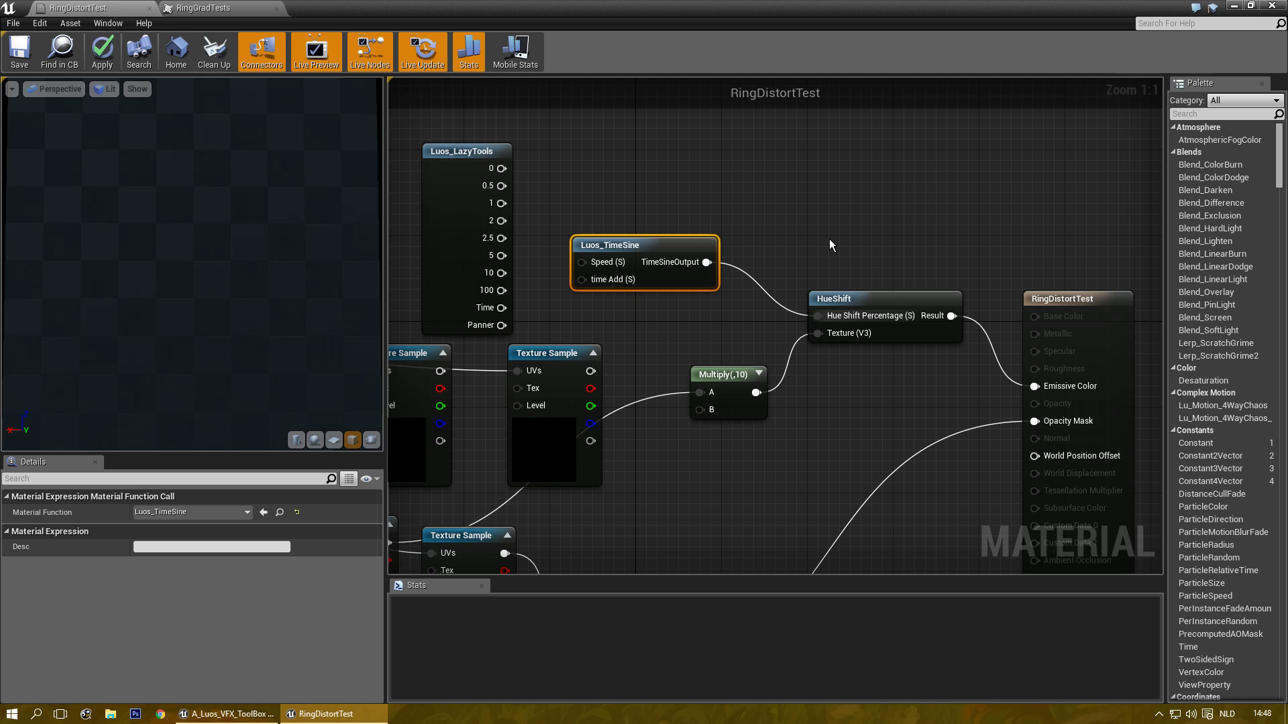
click(828, 239)
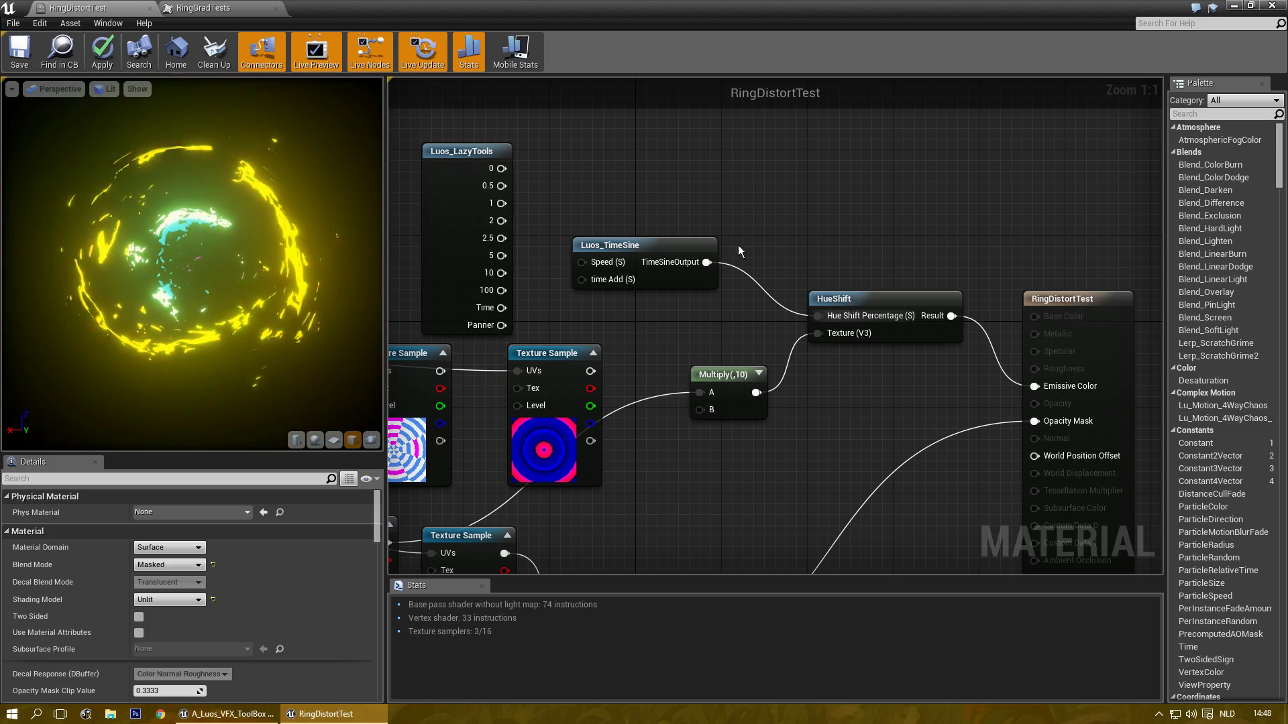
drag(626, 244, 690, 234)
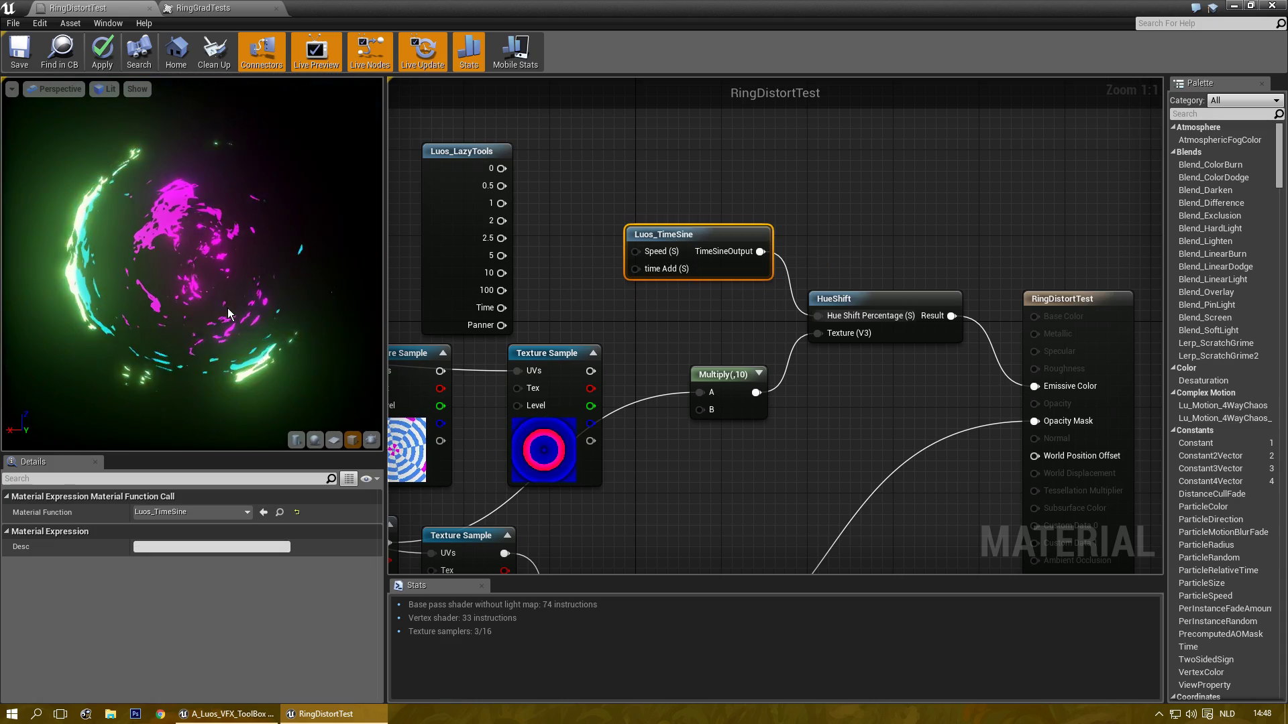
- Try the blue and pink ring Texture Sample as input A of the Multiply(,10) node
right_drag(701, 462, 836, 294)
scroll(765, 387, down, 1)
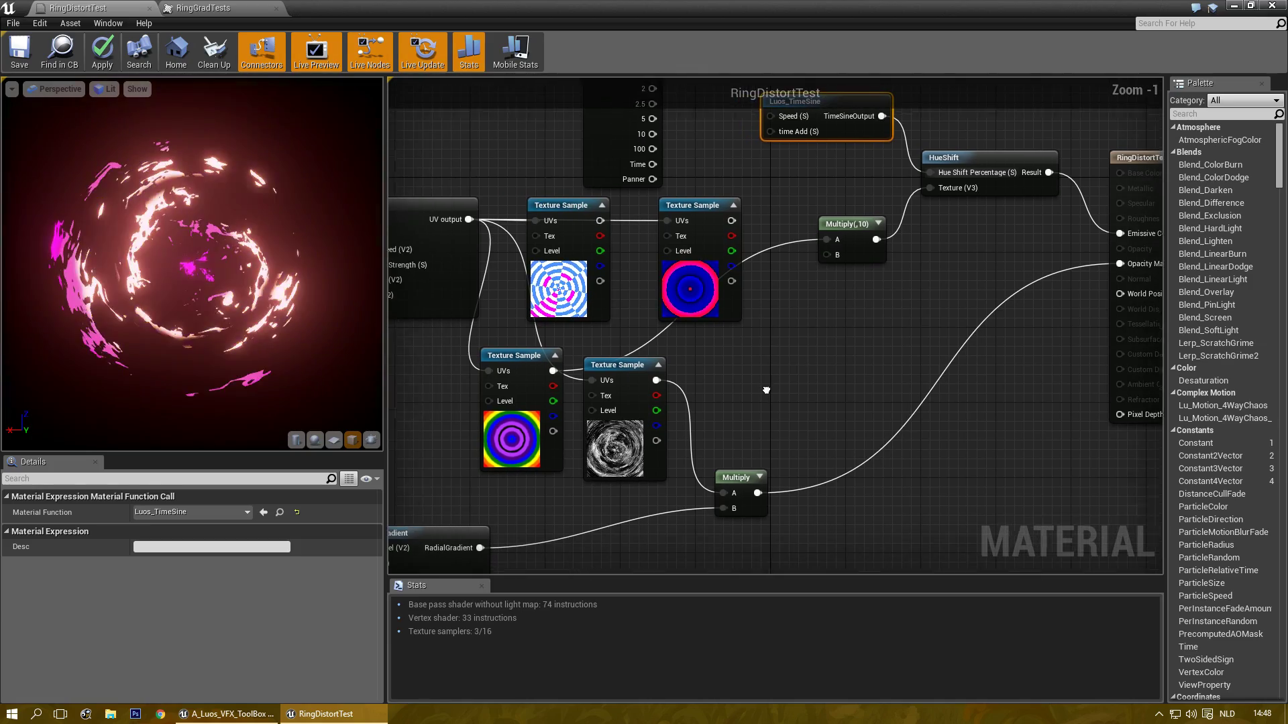
right_drag(747, 253, 711, 304)
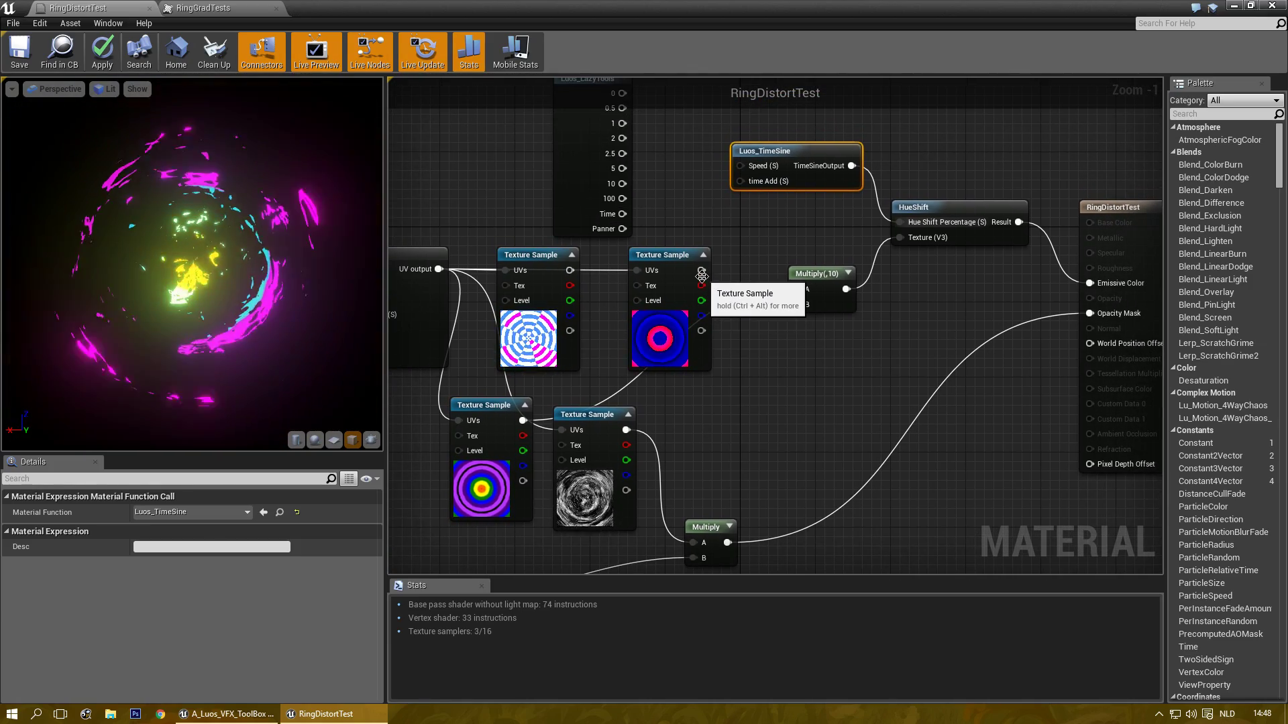
drag(699, 271, 880, 214)
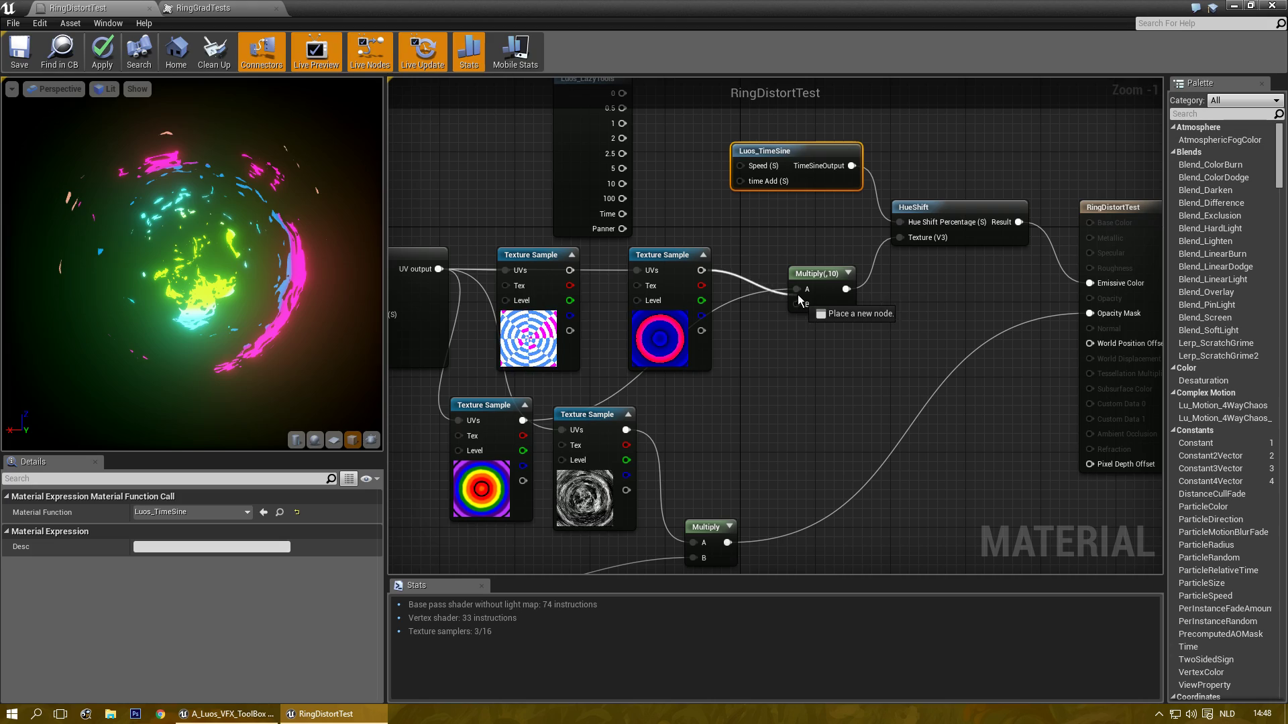
drag(800, 300, 797, 292)
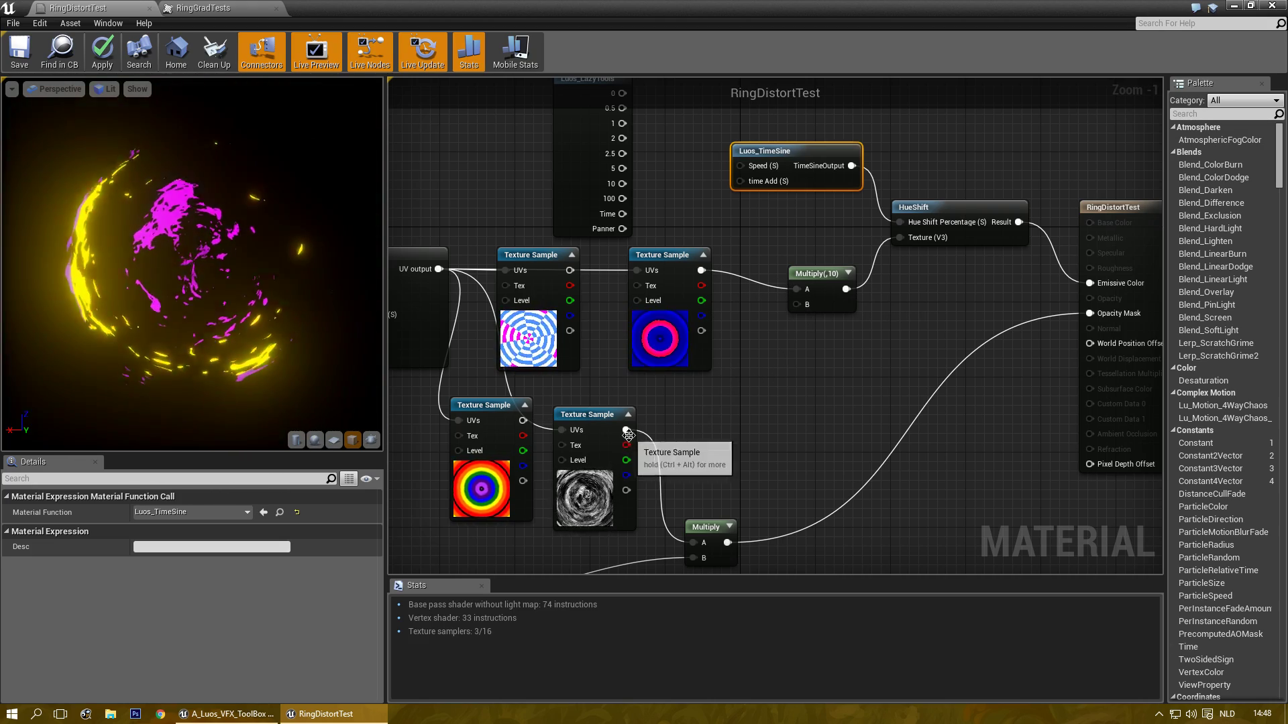
- Connect the greyscale noise Texture Sample's colour output to input A of the Multiply(,10) node
drag(629, 435, 698, 376)
drag(795, 290, 796, 289)
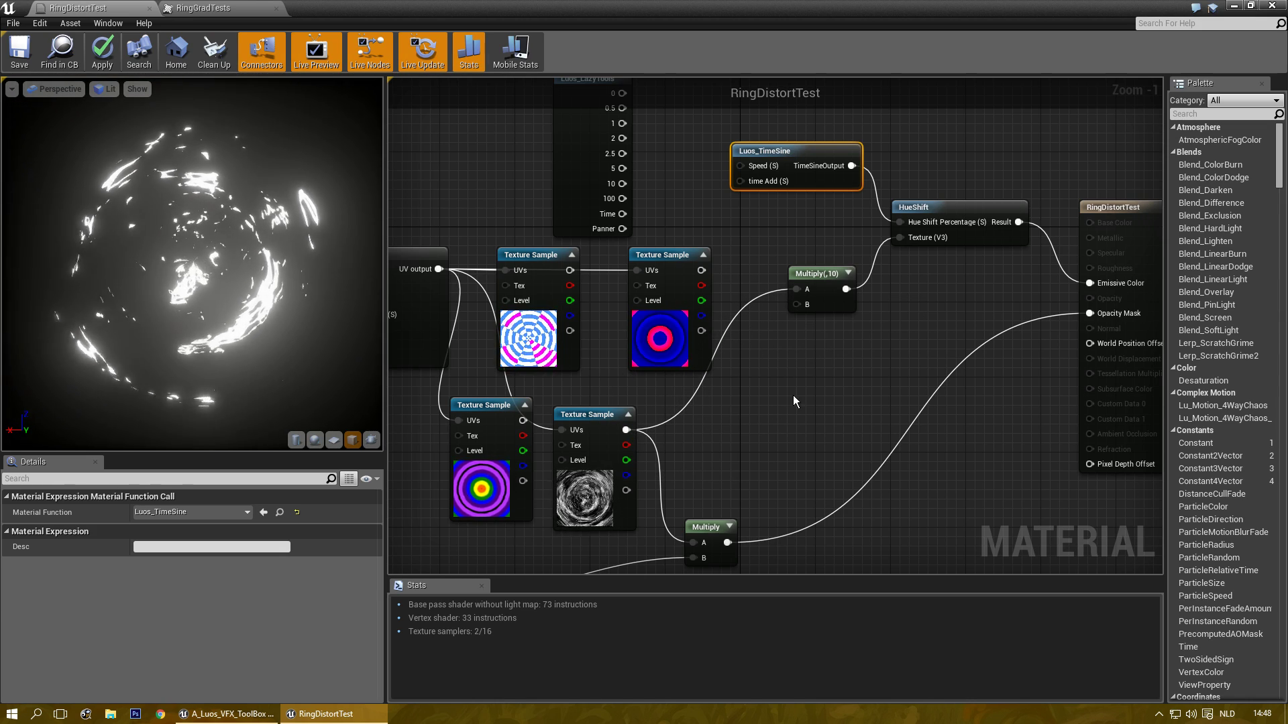
right_drag(794, 395, 707, 388)
right_drag(521, 403, 613, 377)
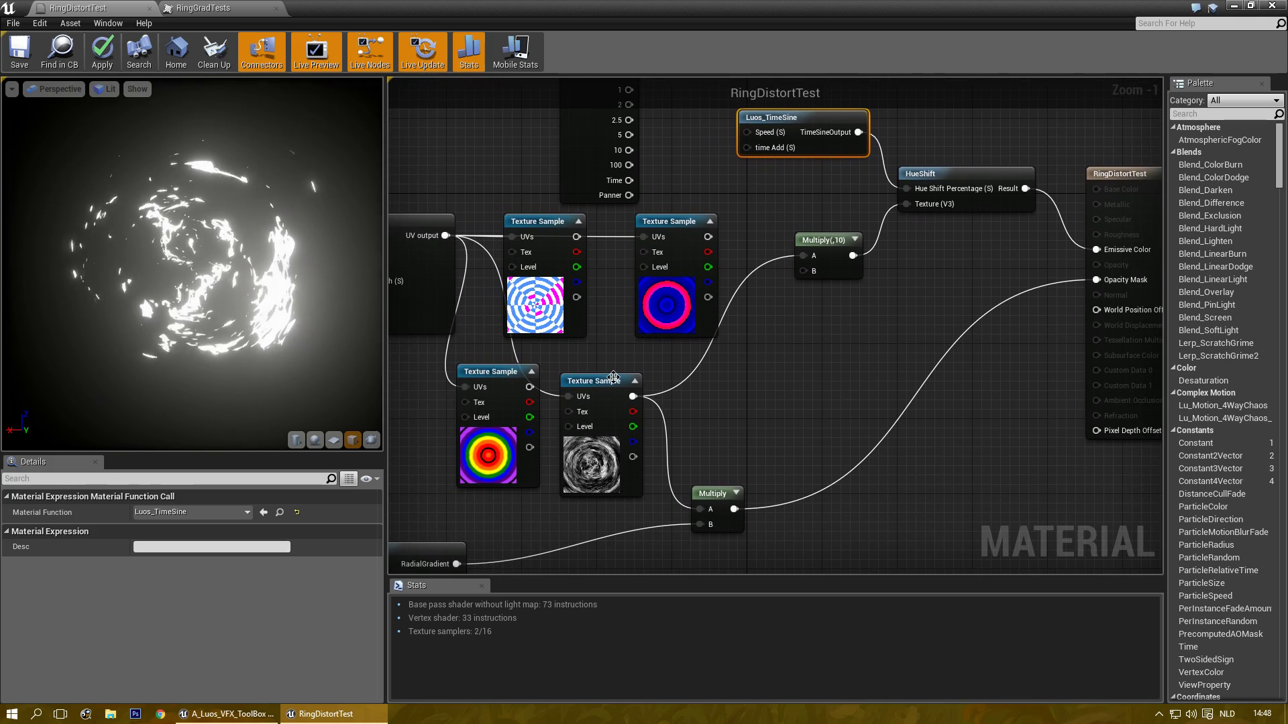
- Try the striped pink and light-blue Texture Sample's colour output as input A of the Multiply(,10) node
drag(707, 237, 802, 256)
right_drag(865, 349, 820, 345)
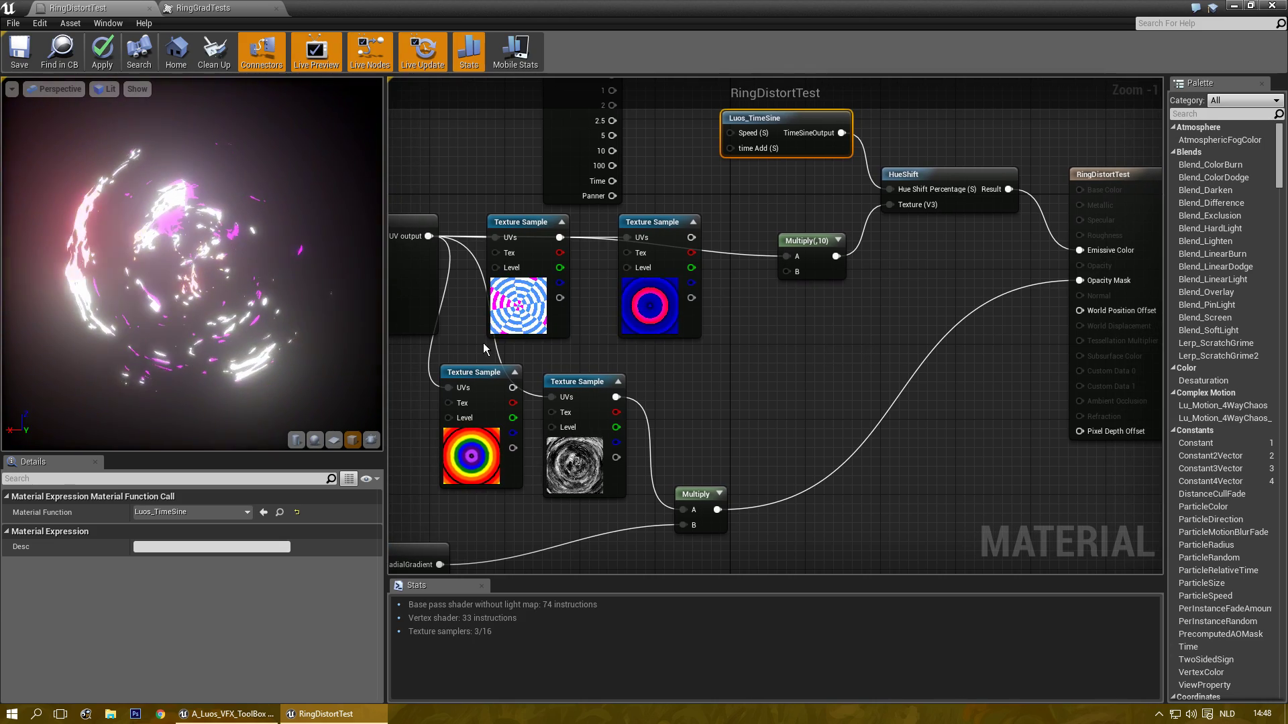
right_drag(456, 346, 788, 304)
scroll(693, 316, down, 1)
scroll(713, 254, up, 1)
right_drag(677, 268, 563, 353)
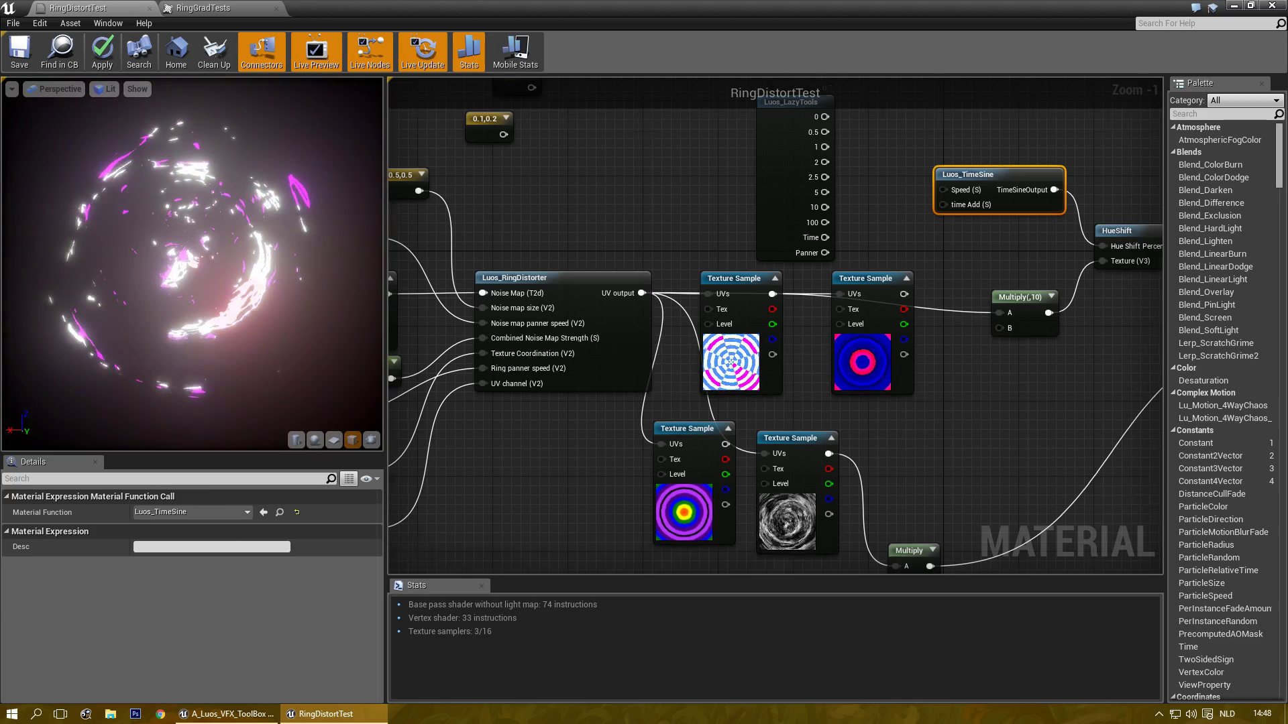
- Add a Texture Sample below the opacity mask's Multiply node and assign it the T_ArrowRing_01 texture
right_drag(590, 516, 665, 269)
right_drag(831, 351, 662, 379)
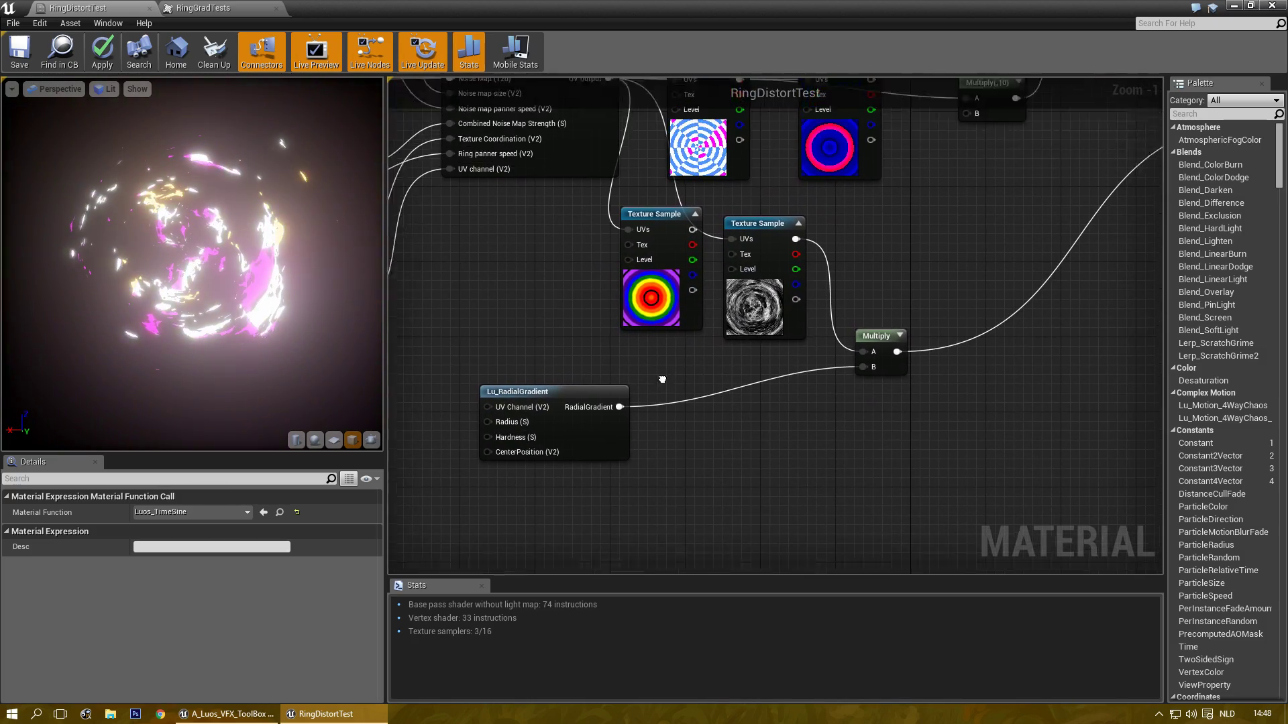
right_drag(749, 481, 601, 424)
key(t)
click(602, 422)
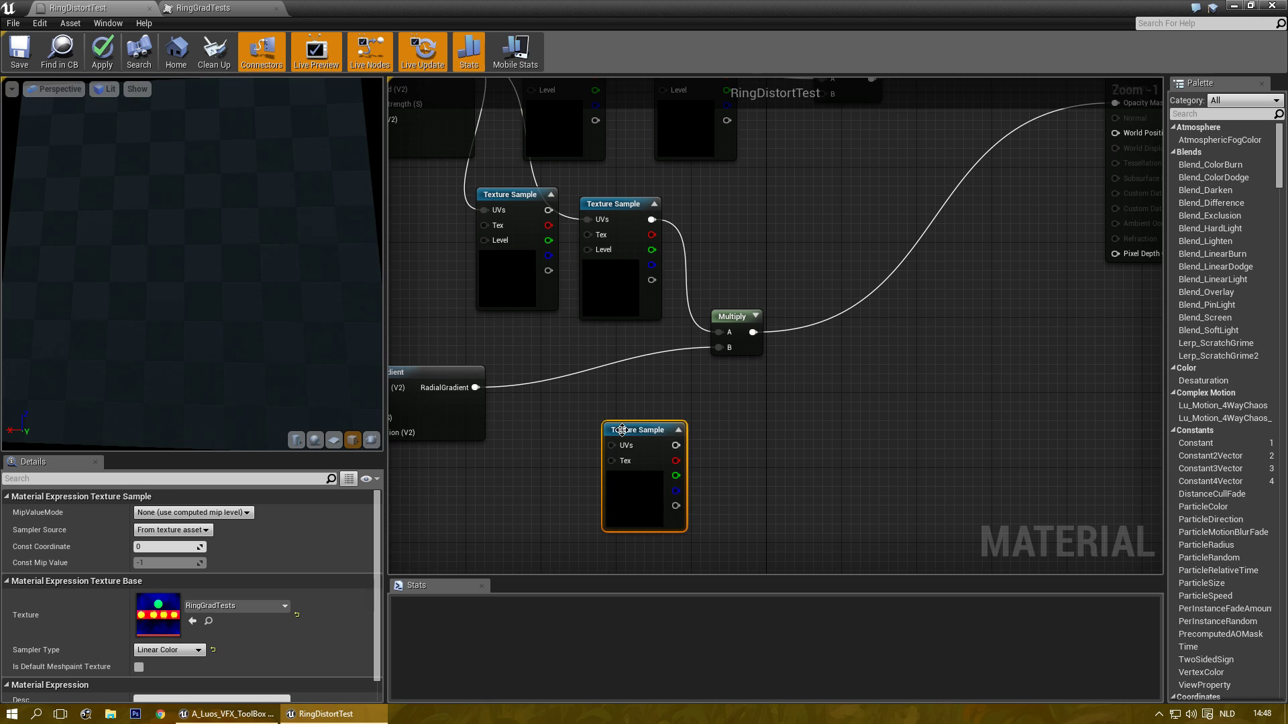
drag(622, 430, 607, 410)
click(221, 607)
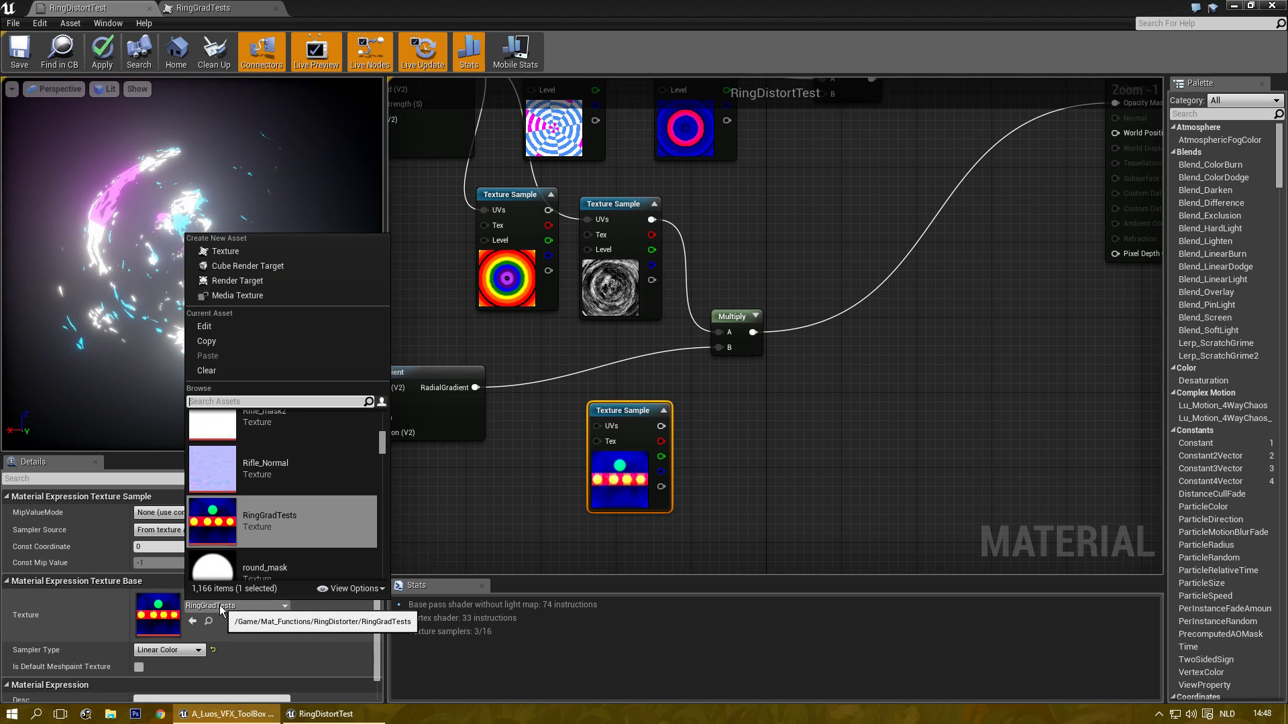
scroll(281, 526, down, 1)
click(280, 523)
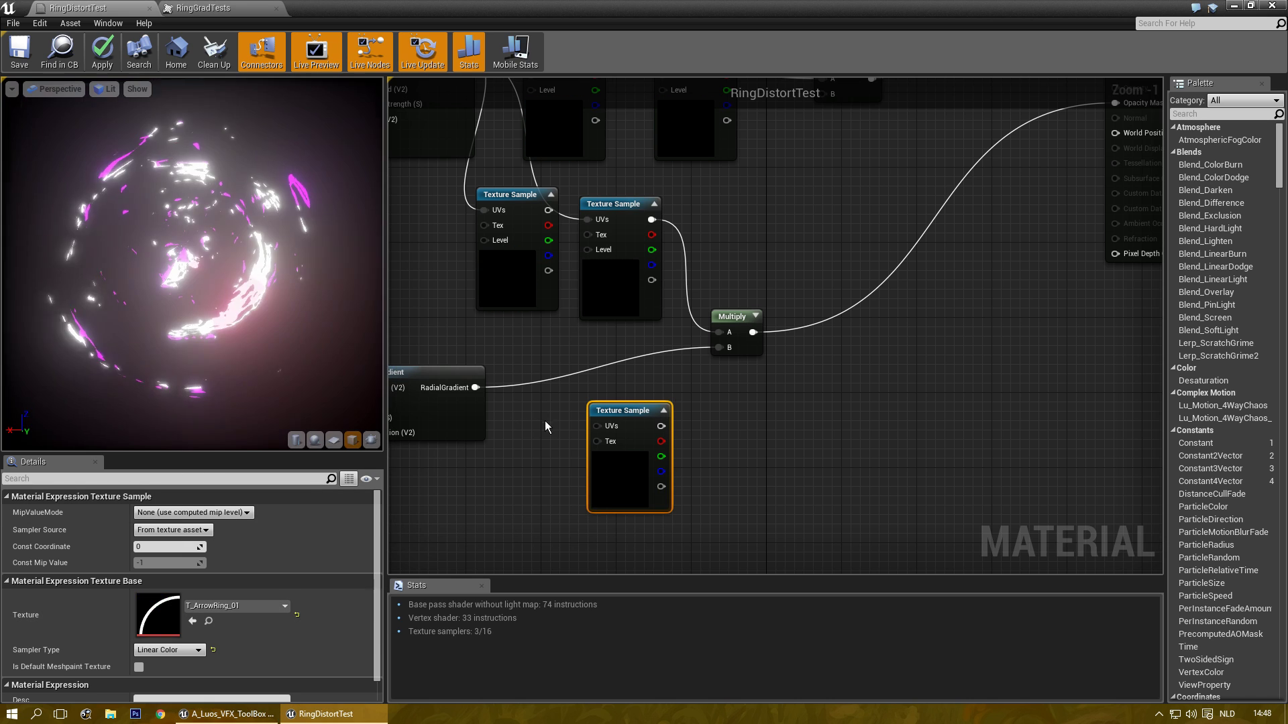
right_drag(544, 422, 570, 414)
drag(629, 403, 648, 403)
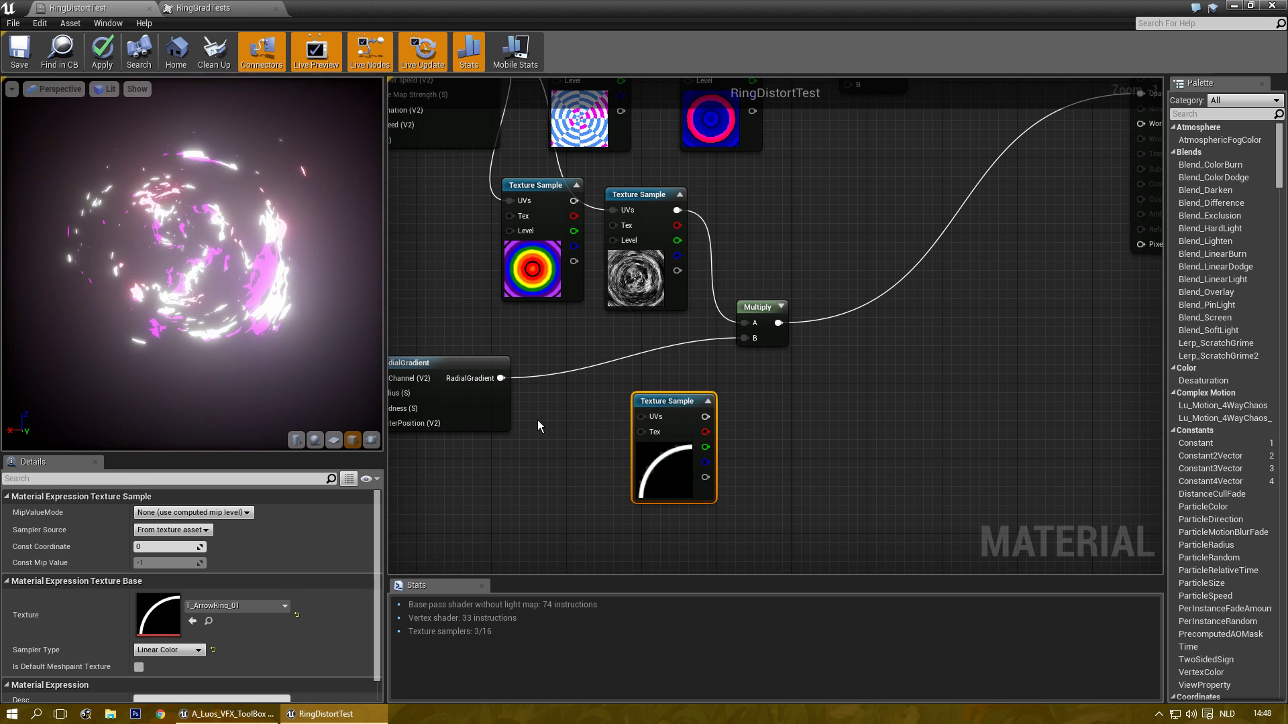
- Add a TexCoord node with UTiling and VTiling set to 2 and connect it to the T_ArrowRing_01 sample's UVs
key(u)
click(537, 420)
drag(595, 443, 642, 417)
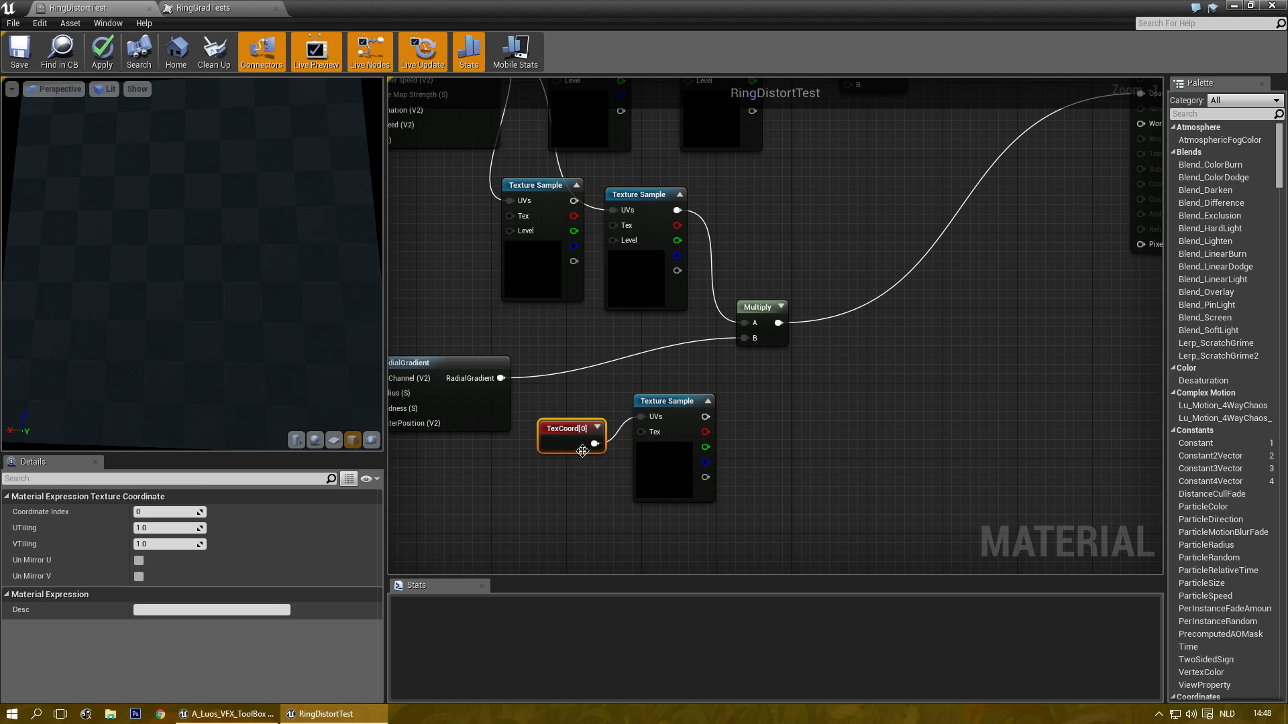
click(178, 530)
text(2)
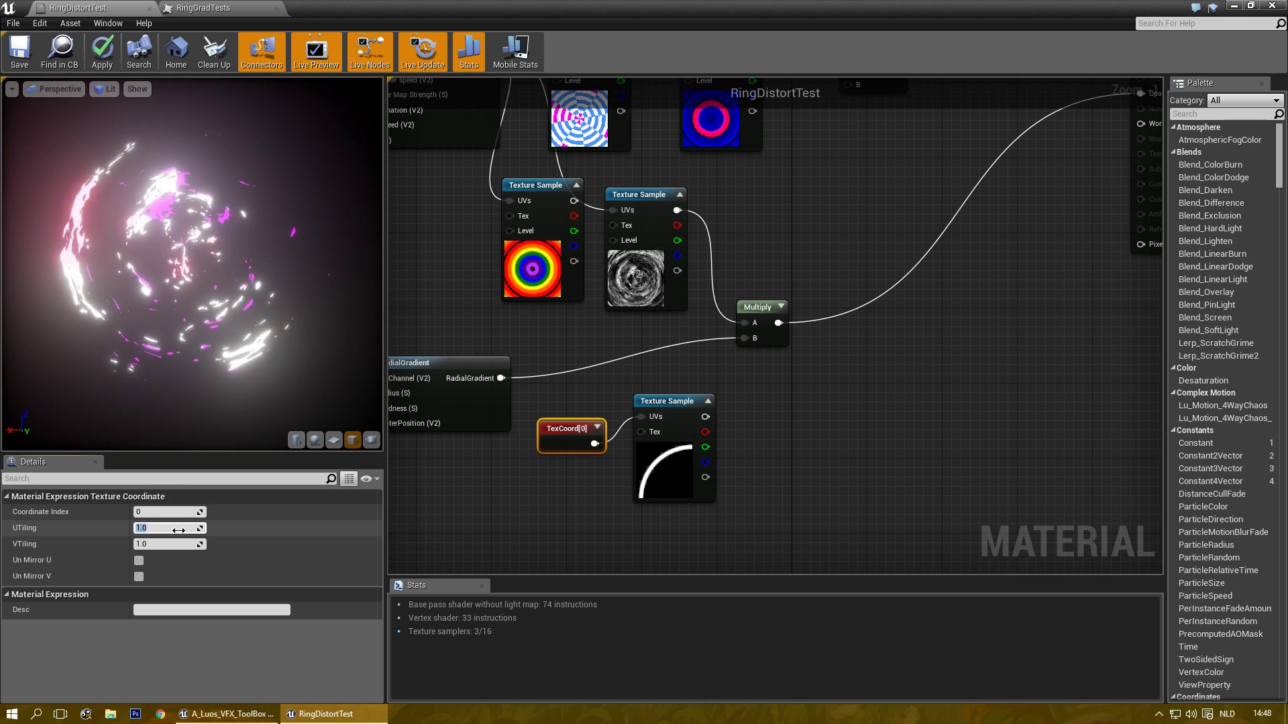
key(Tab)
text(2)
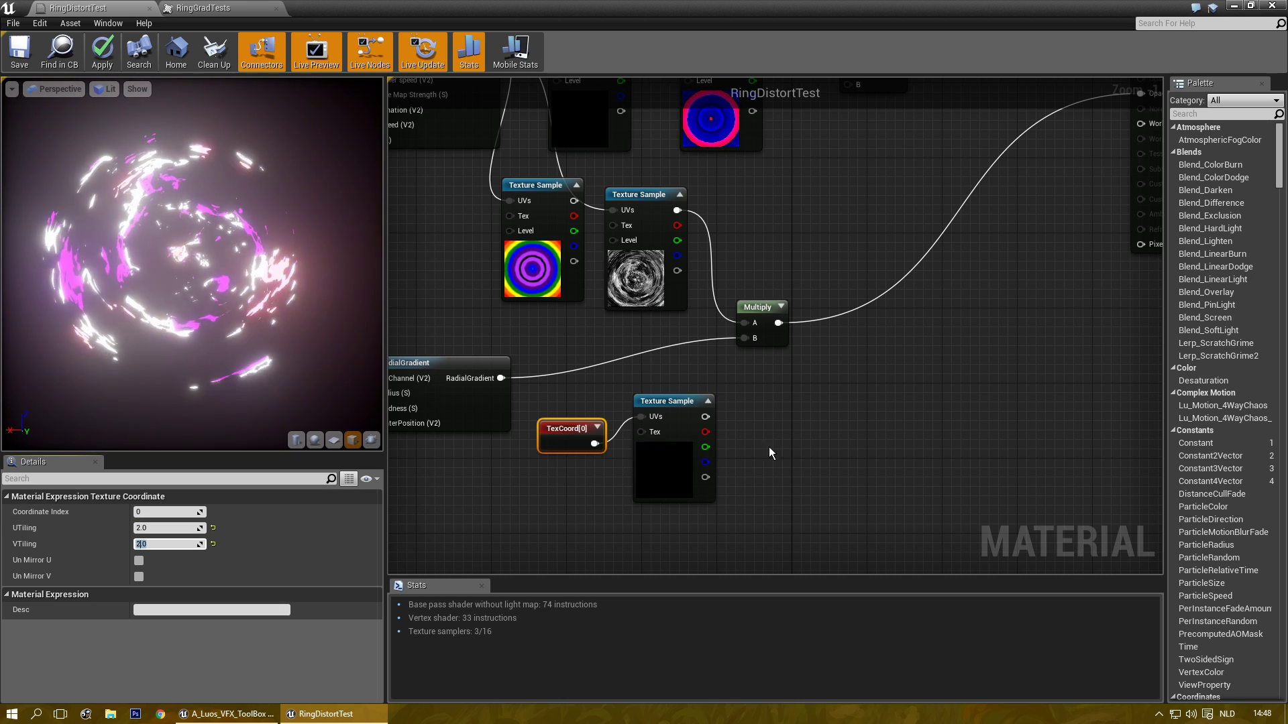
click(794, 456)
- Try the T_ArrowRing_01 sample's colour output as input B of the opacity mask's Multiply node, replacing the RadialGradient
scroll(778, 443, up, 1)
right_drag(695, 413, 674, 447)
drag(673, 445, 719, 362)
click(814, 189)
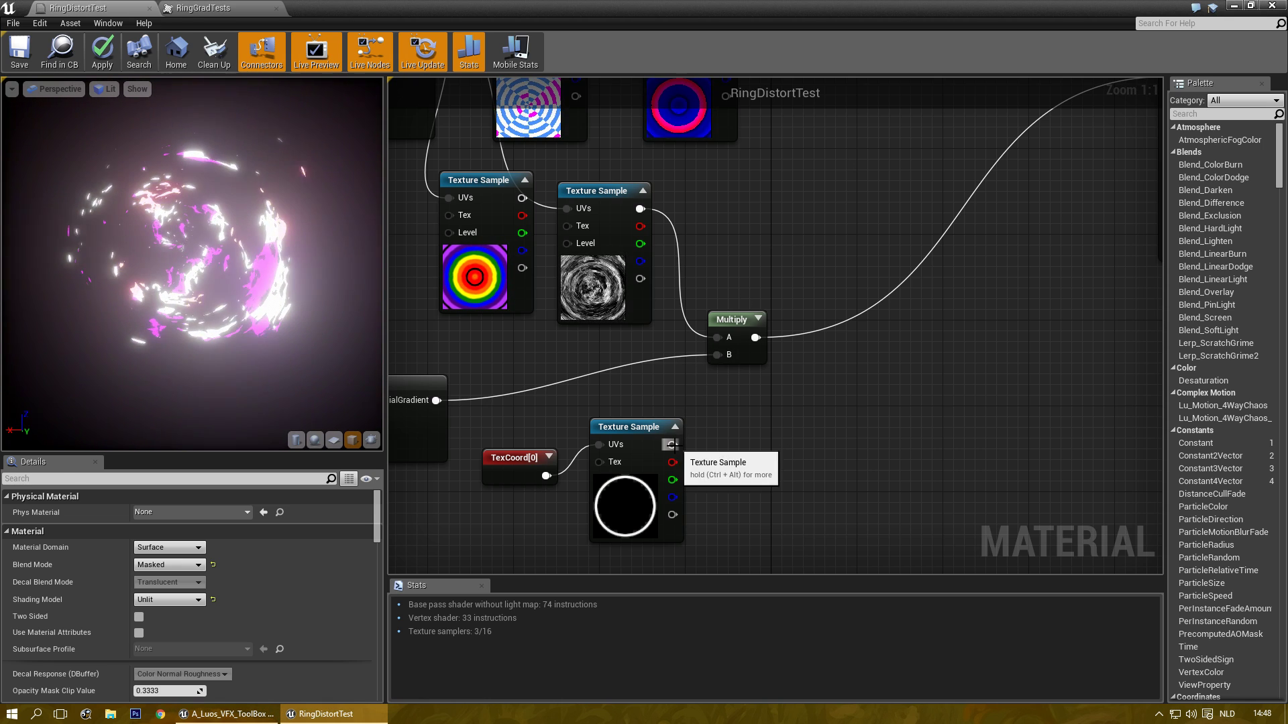
drag(672, 445, 717, 354)
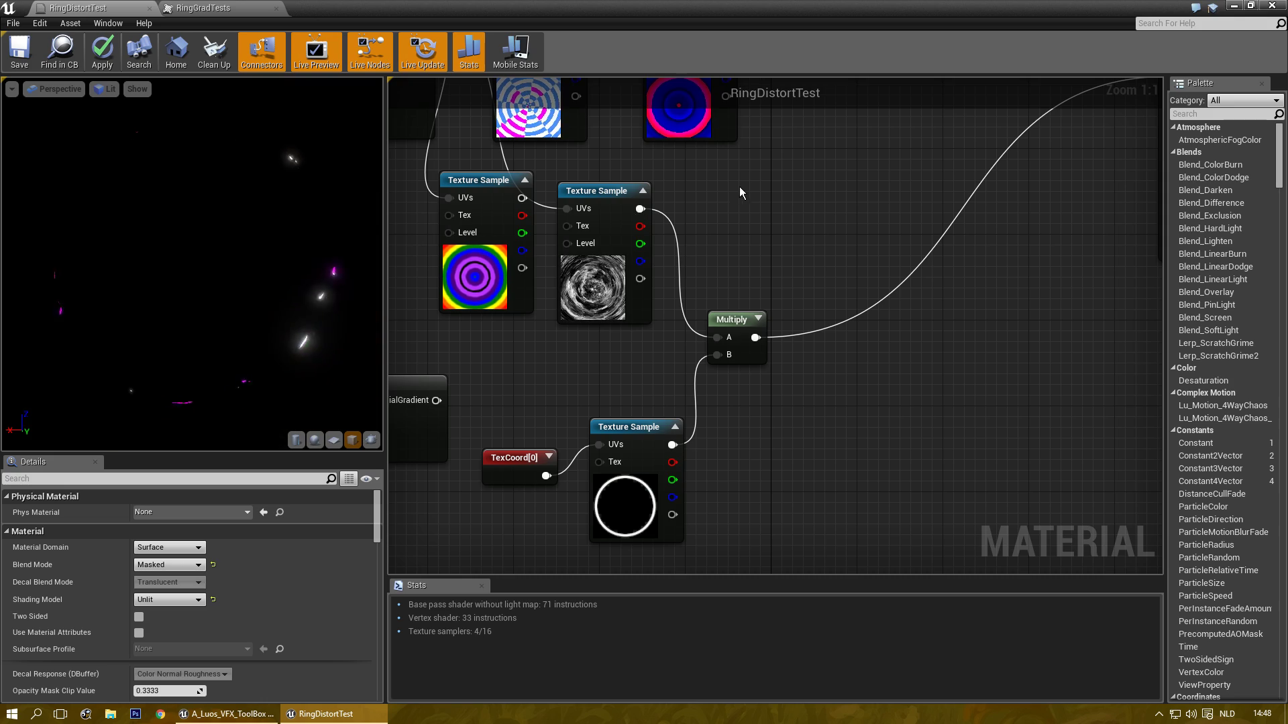
- Try the rainbow ring Texture Sample's colour output as input A of the Multiply(,10) node
right_drag(747, 185, 759, 440)
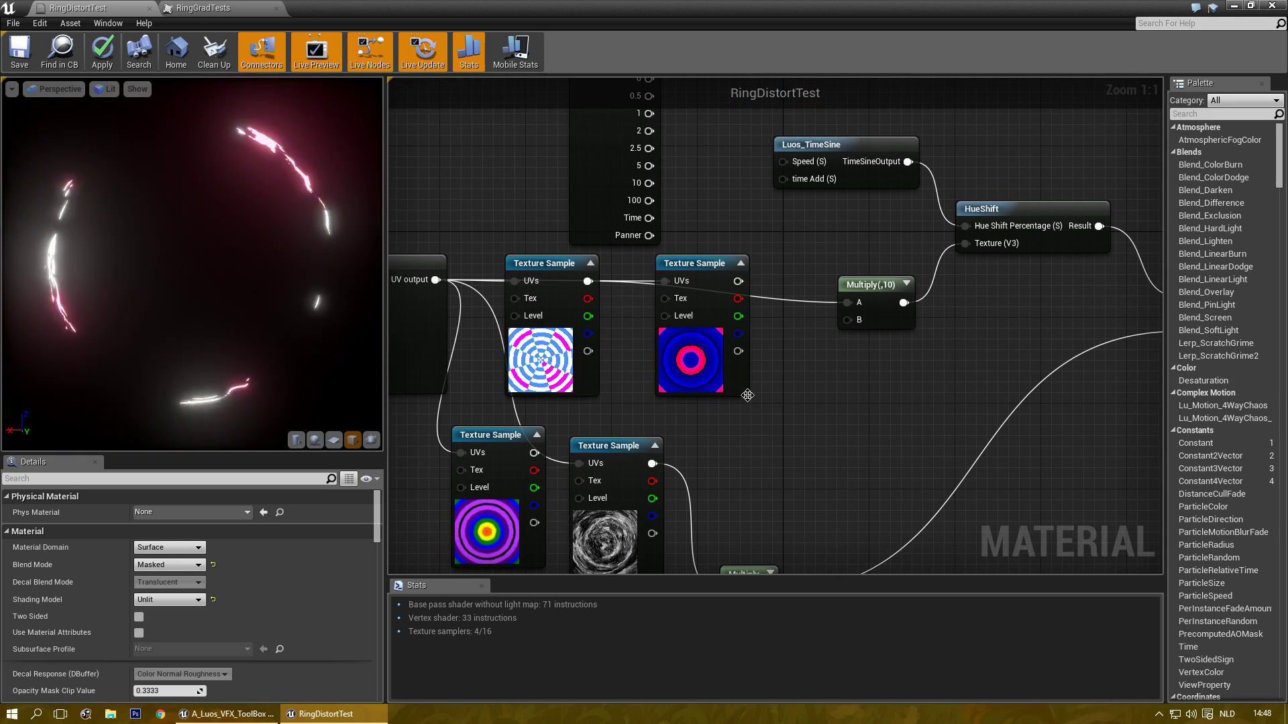
right_drag(746, 394, 696, 422)
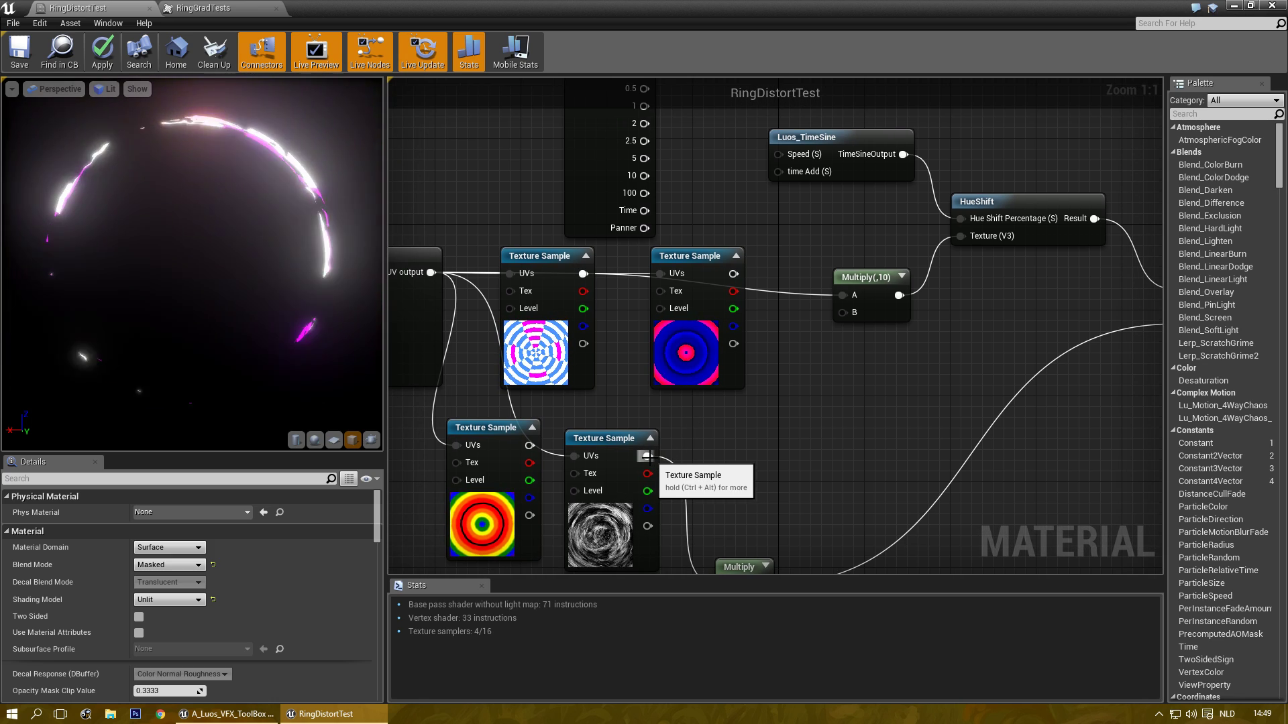
drag(529, 445, 850, 295)
right_drag(952, 373, 810, 333)
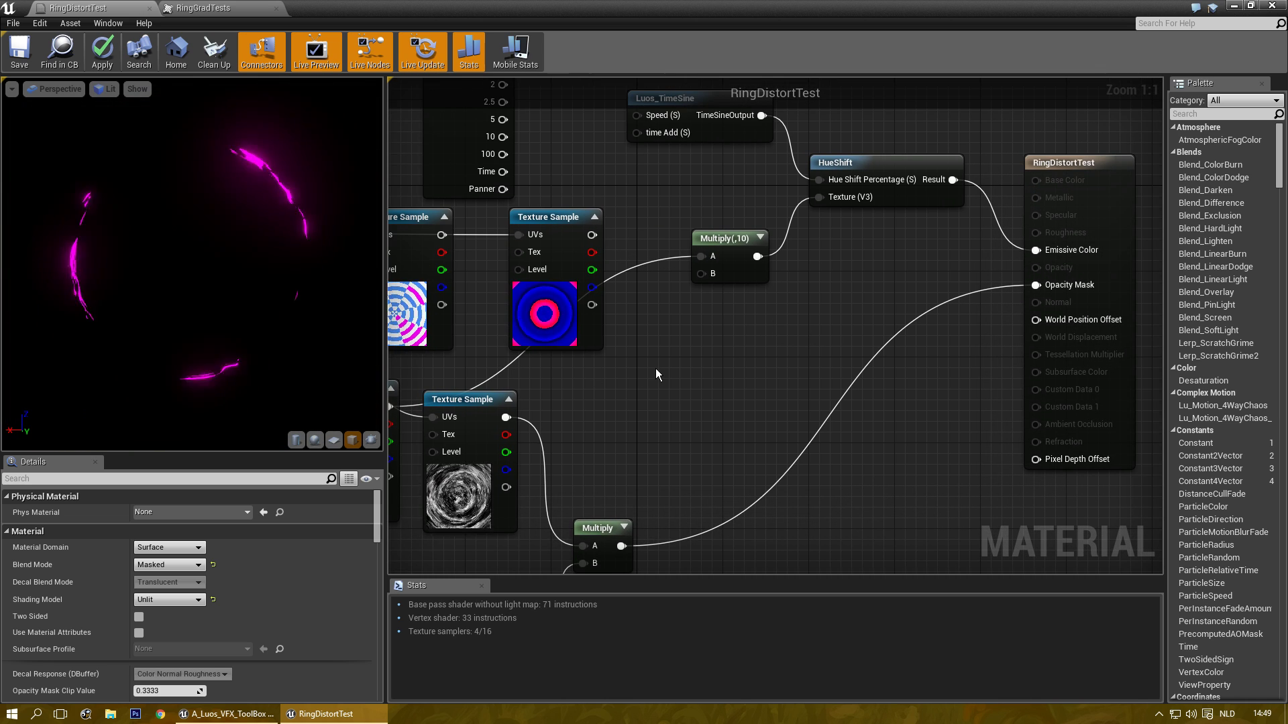
right_drag(643, 388, 787, 287)
scroll(805, 308, down, 3)
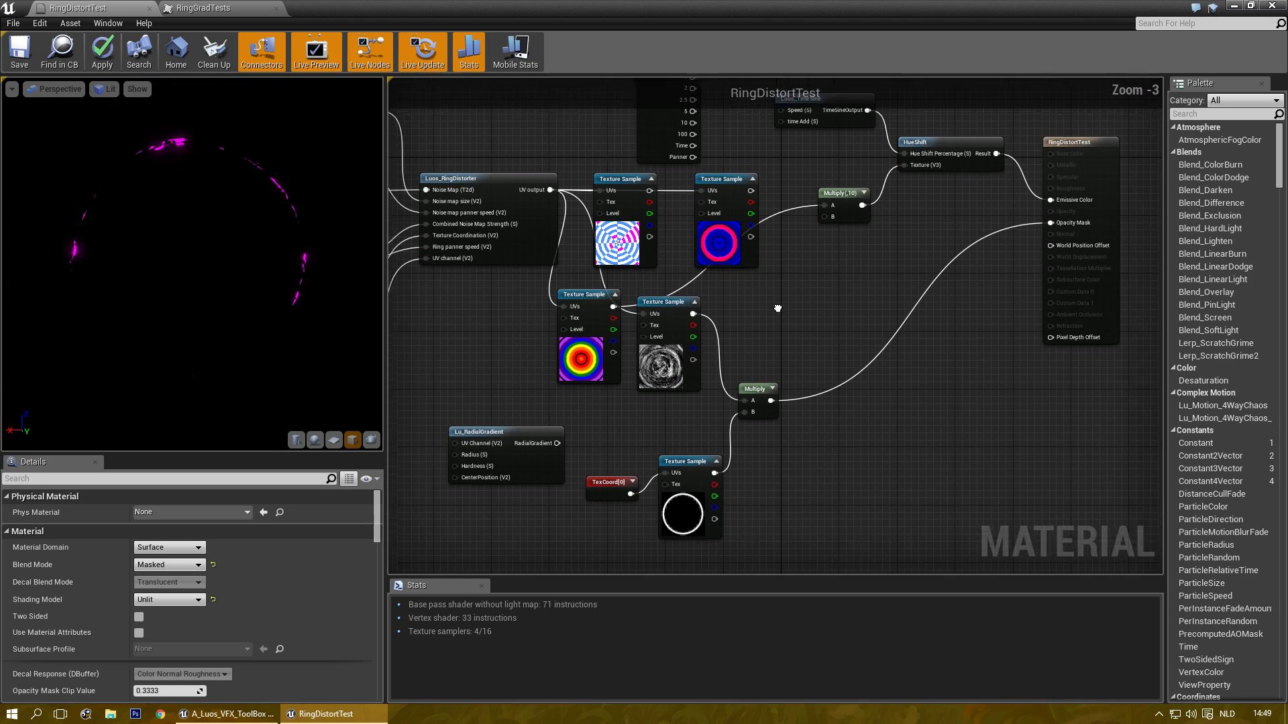
scroll(606, 351, up, 2)
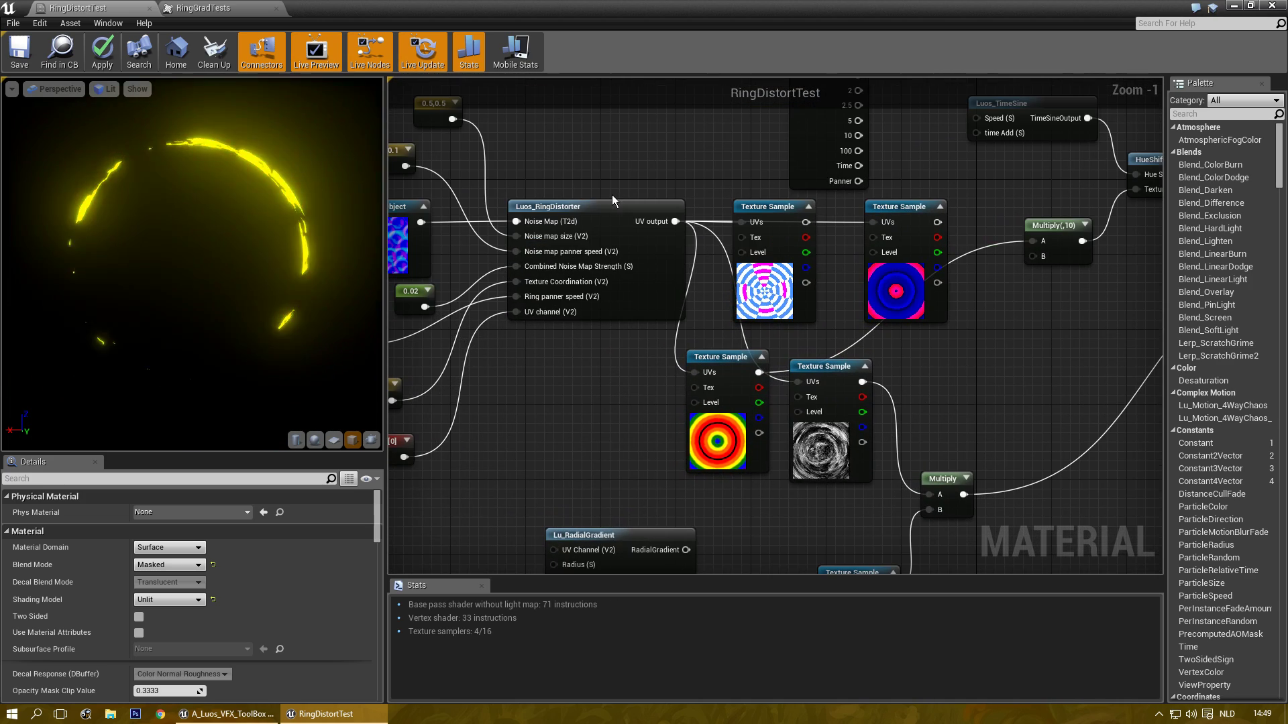
- Select the Luos_RingDistorter node and close the RingGradTests texture editor
click(603, 207)
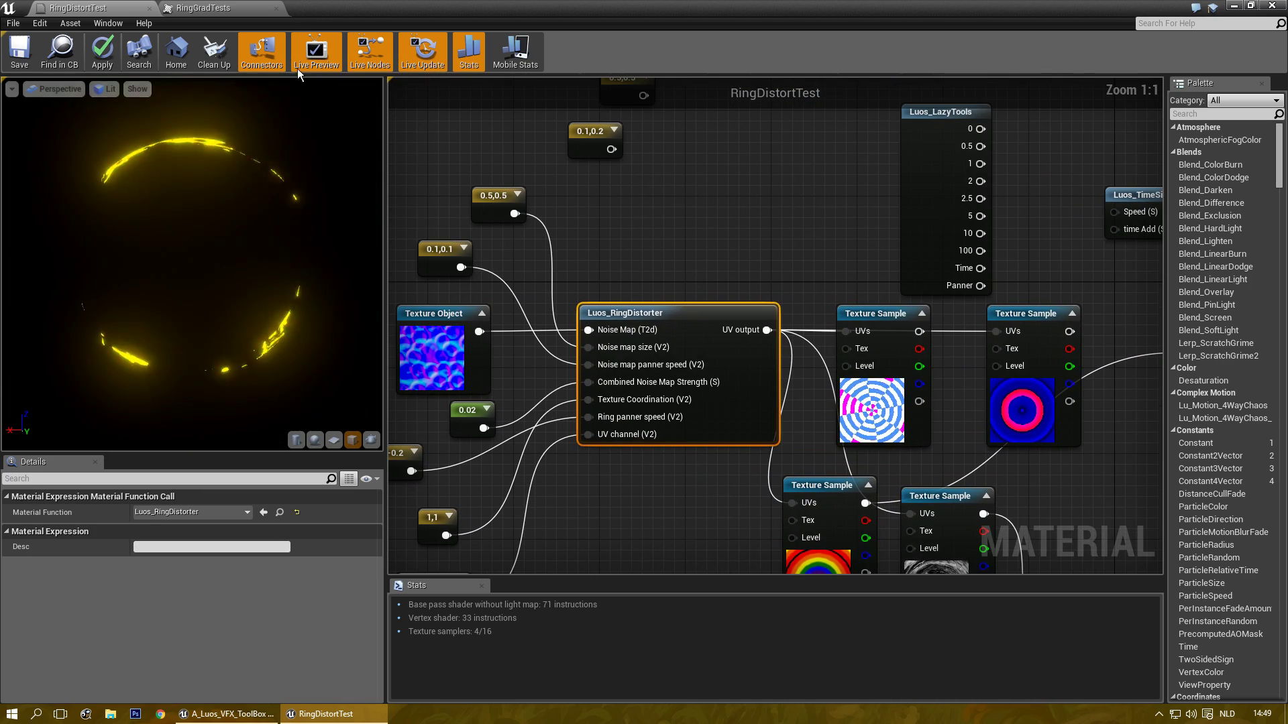
click(231, 9)
click(276, 9)
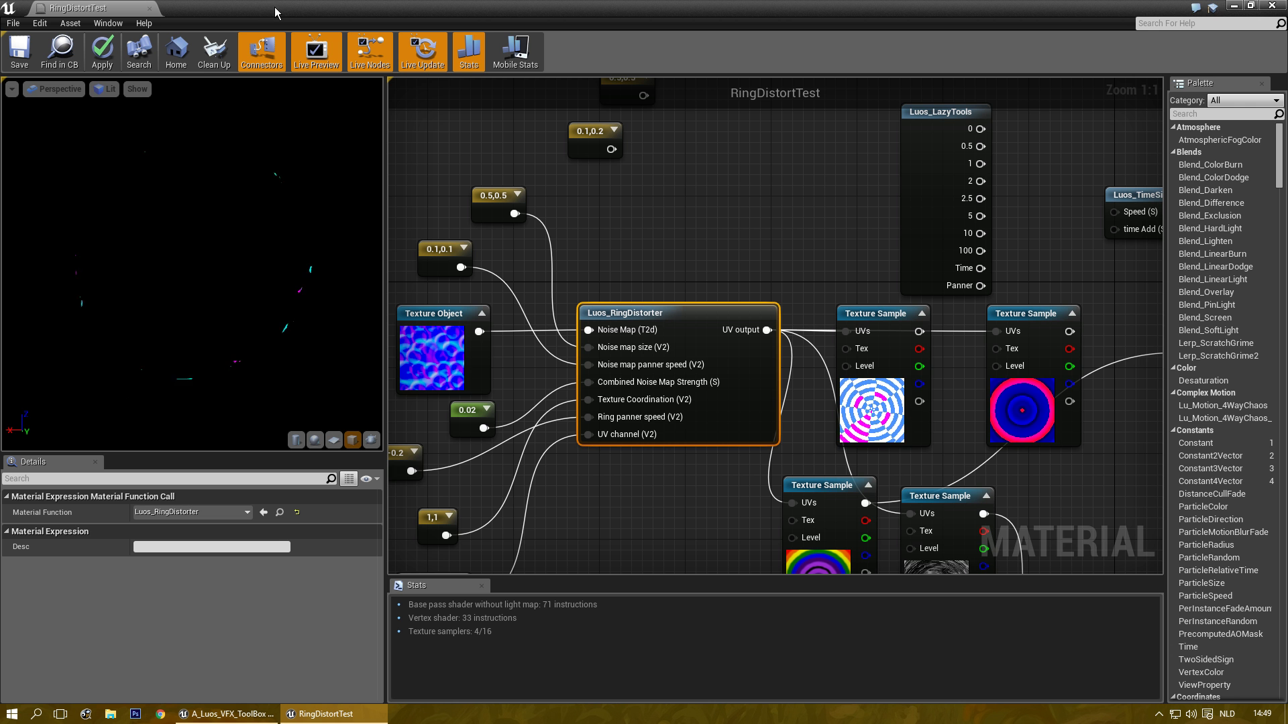
- Open the RingGradTests texture from its Texture Sample, set its X-axis Tiling Method to Wrap, and close the texture editor
right_drag(875, 255, 573, 214)
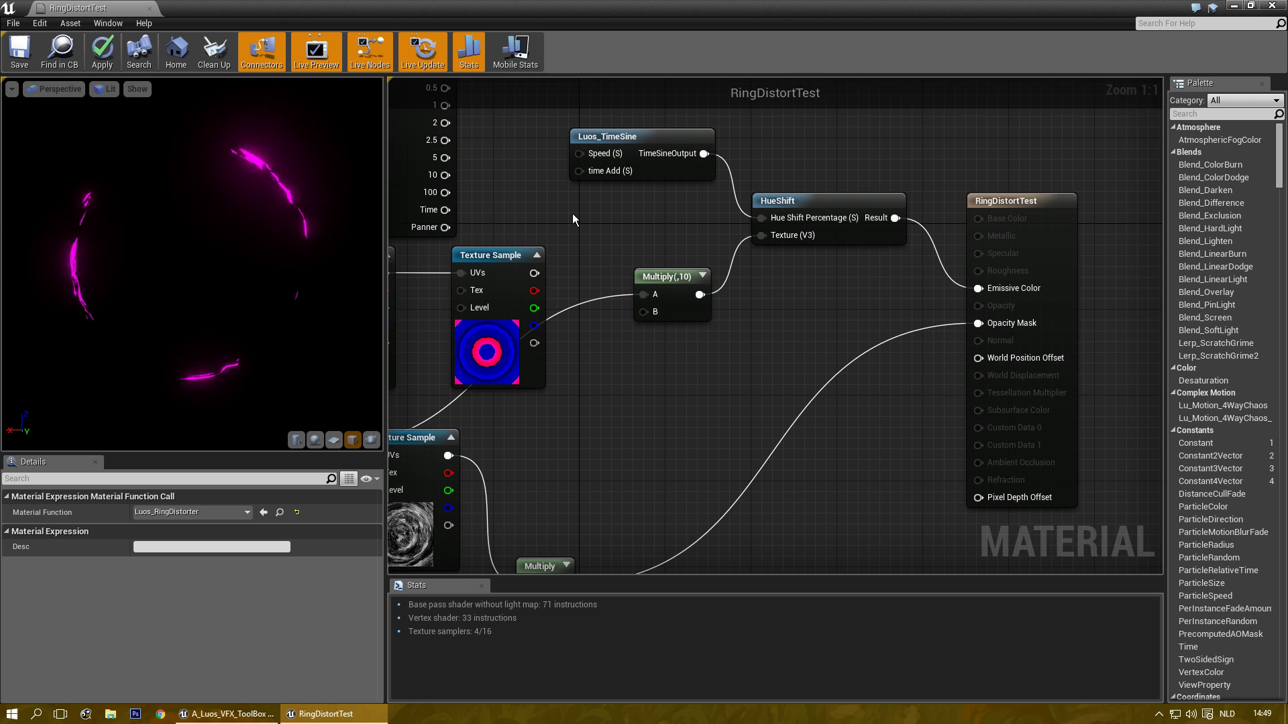
right_drag(771, 333, 913, 213)
click(631, 147)
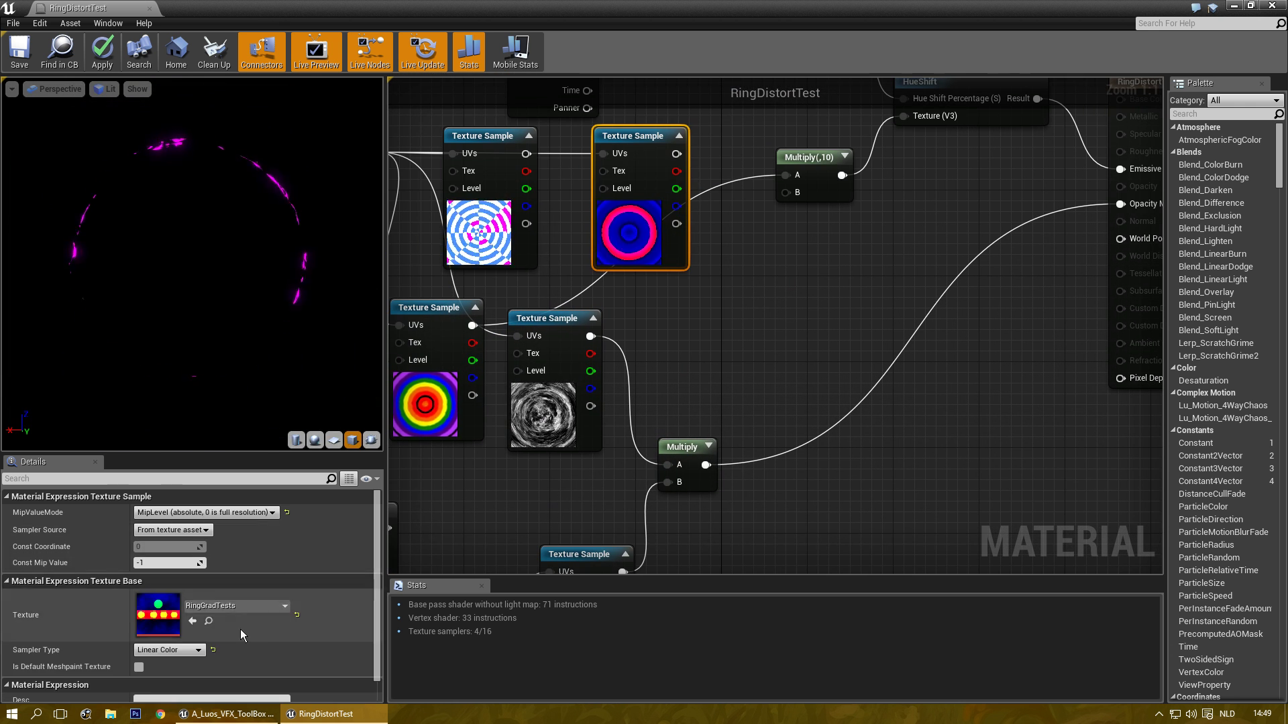
double_click(168, 623)
click(1035, 465)
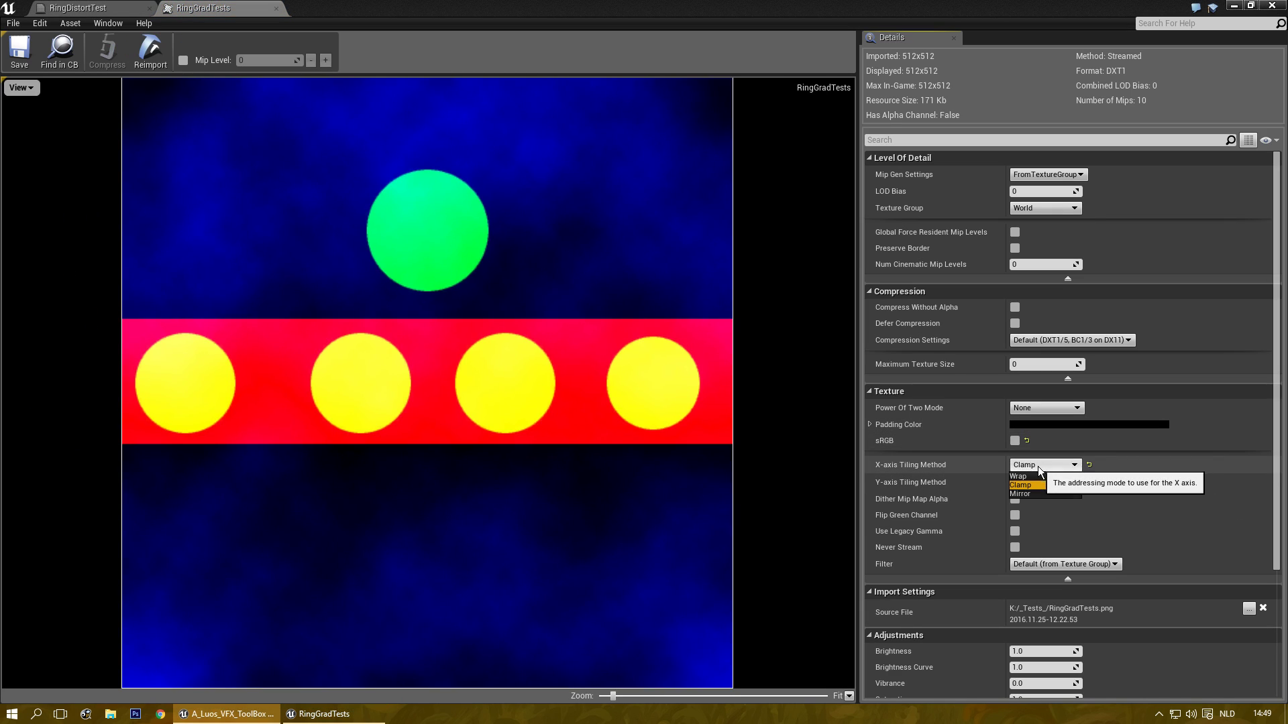
click(1020, 476)
click(39, 64)
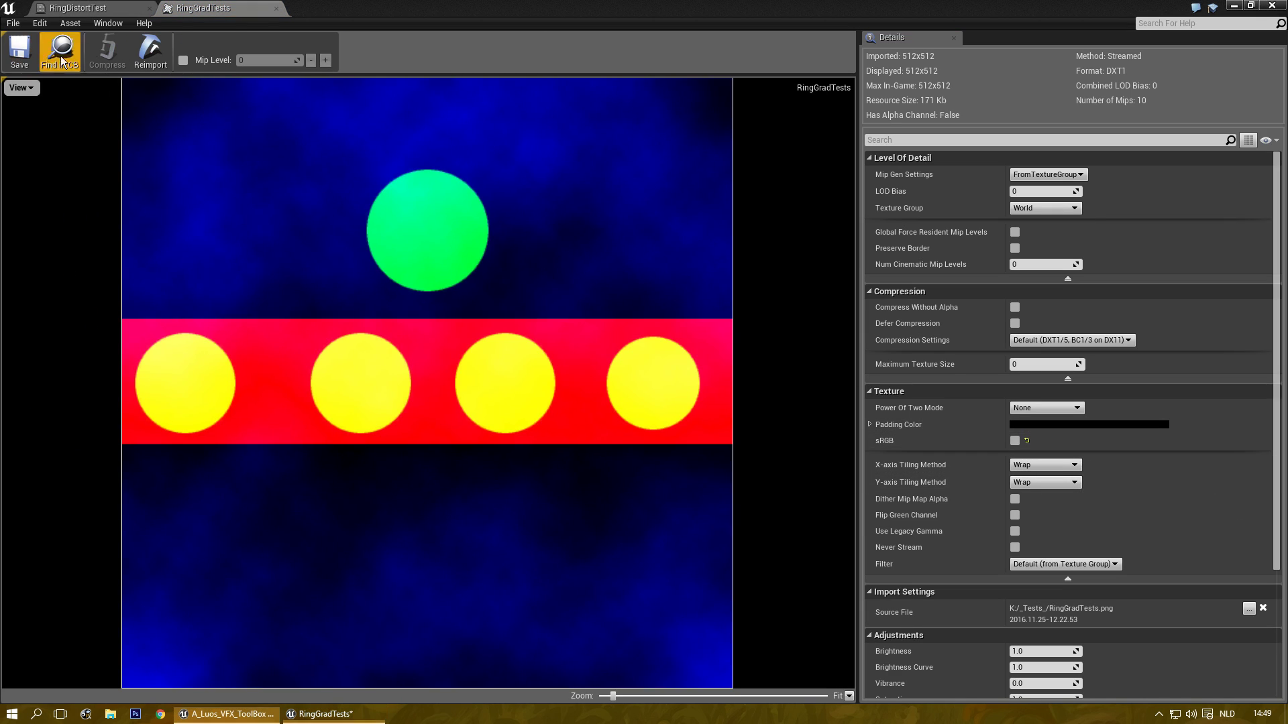
click(277, 9)
- Disconnect the ring texture from input B of the opacity mask's Multiply node
scroll(598, 438, up, 2)
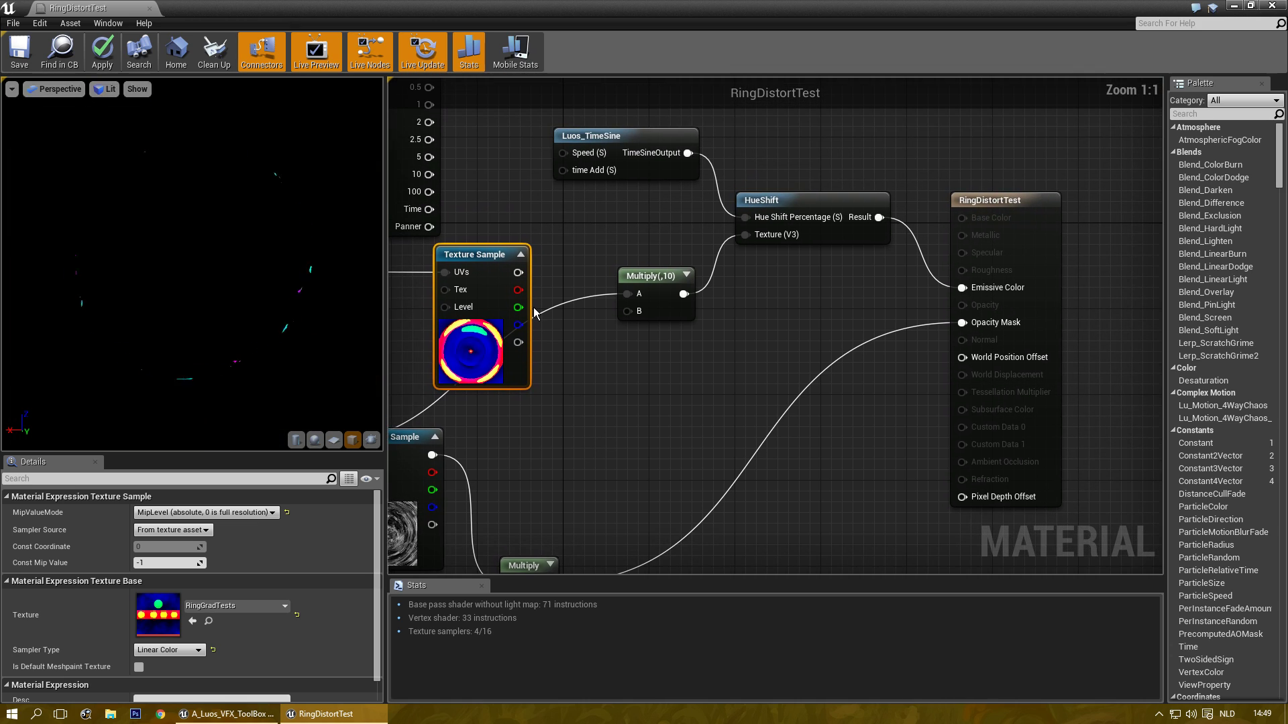
right_drag(533, 307, 533, 366)
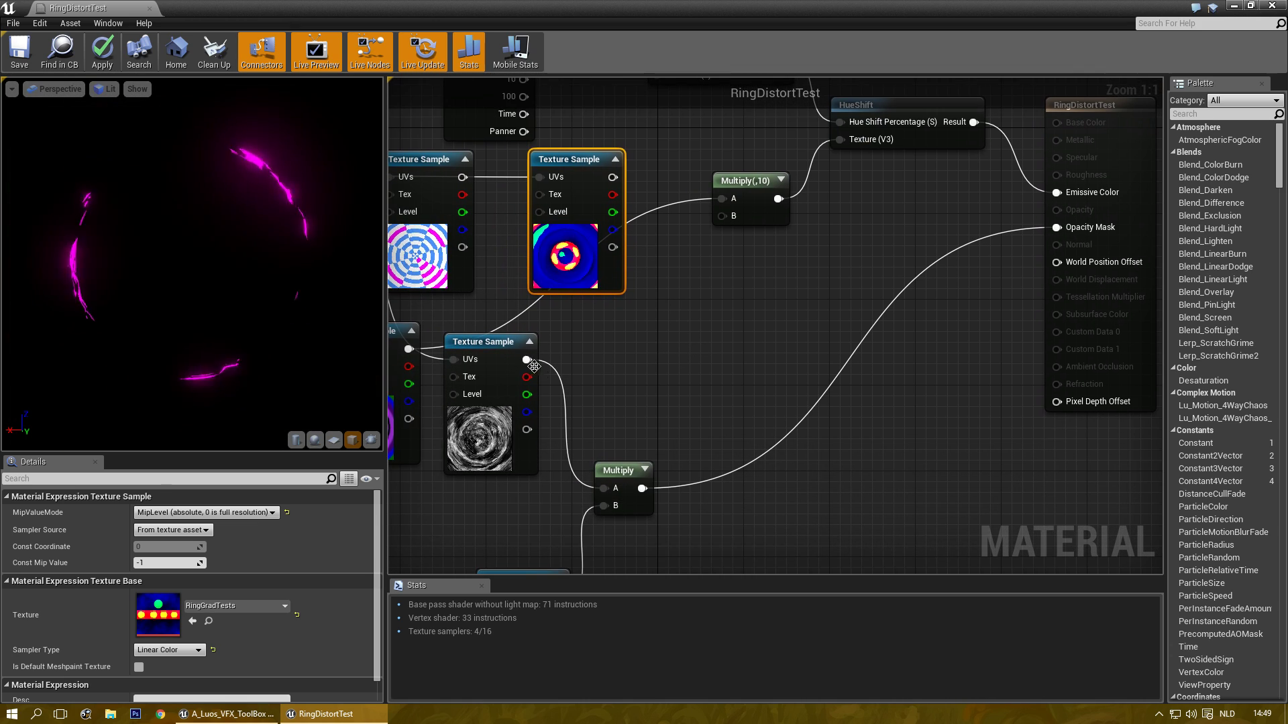
alt+click(596, 505)
- Try the RingGradTests sample's red and green channels as input A of Multiply(,10), and leave the blue channel connected
right_drag(694, 267, 655, 462)
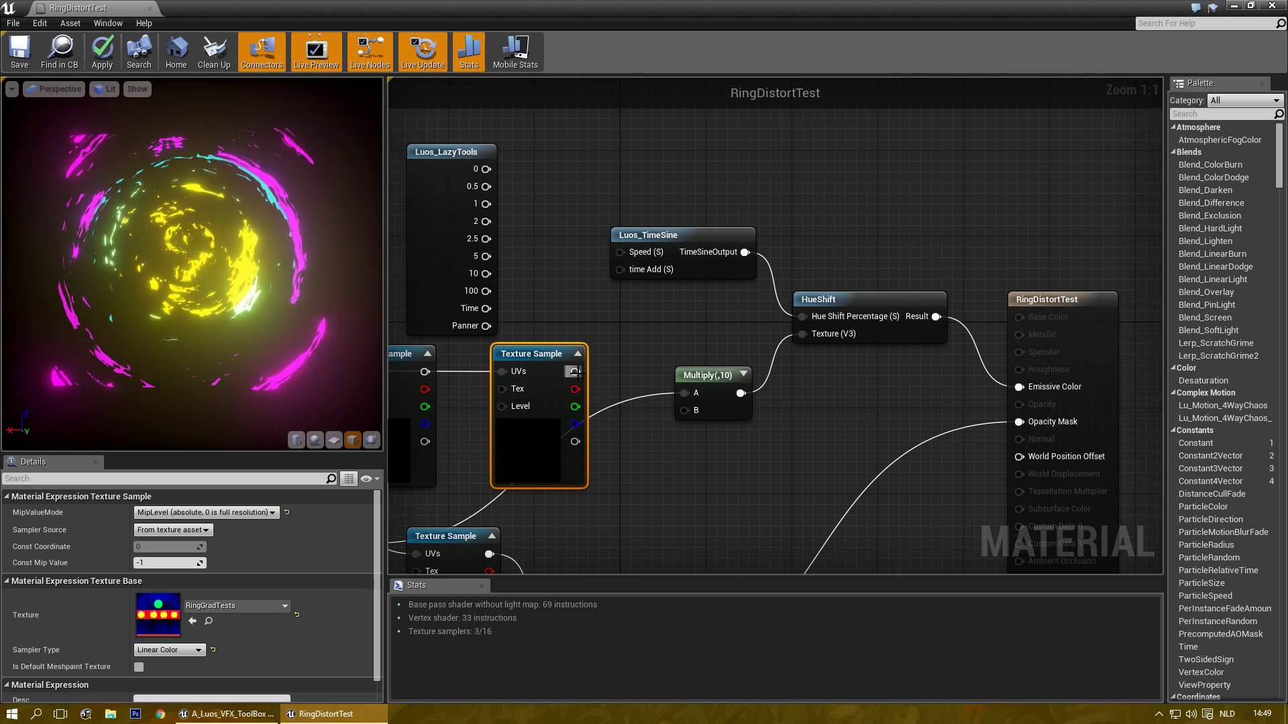
drag(573, 389, 684, 396)
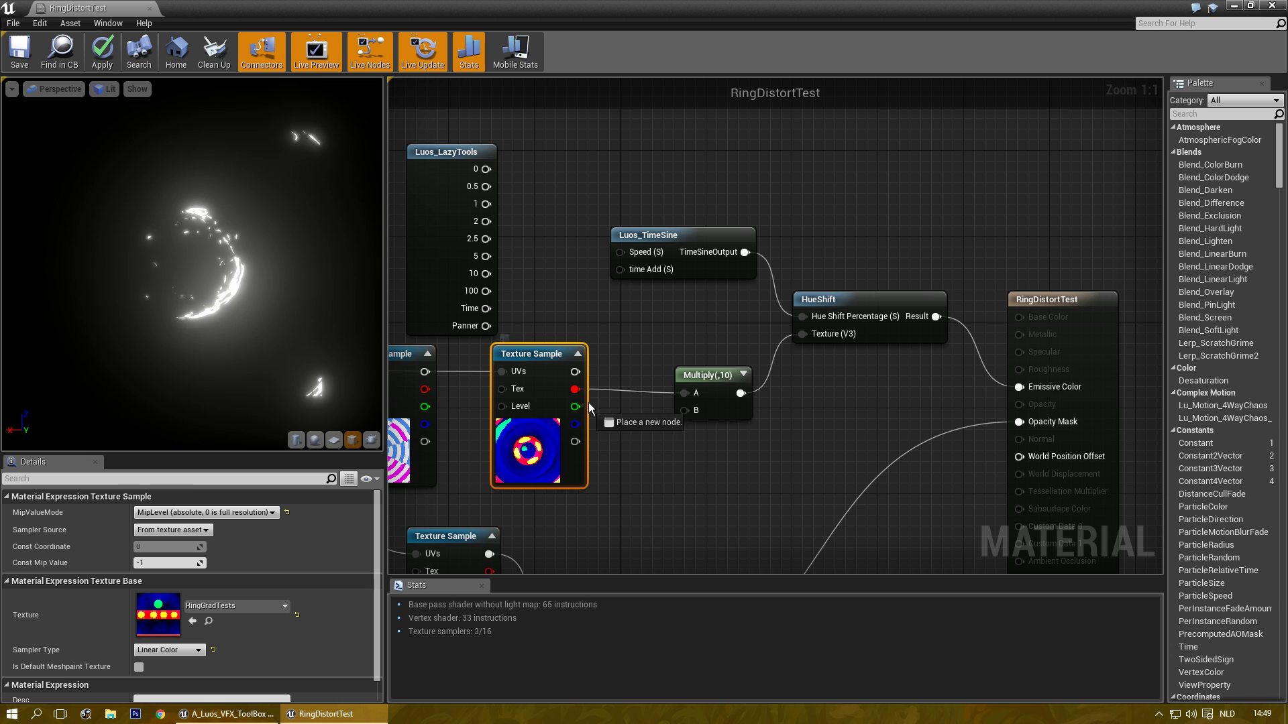
drag(686, 393, 685, 393)
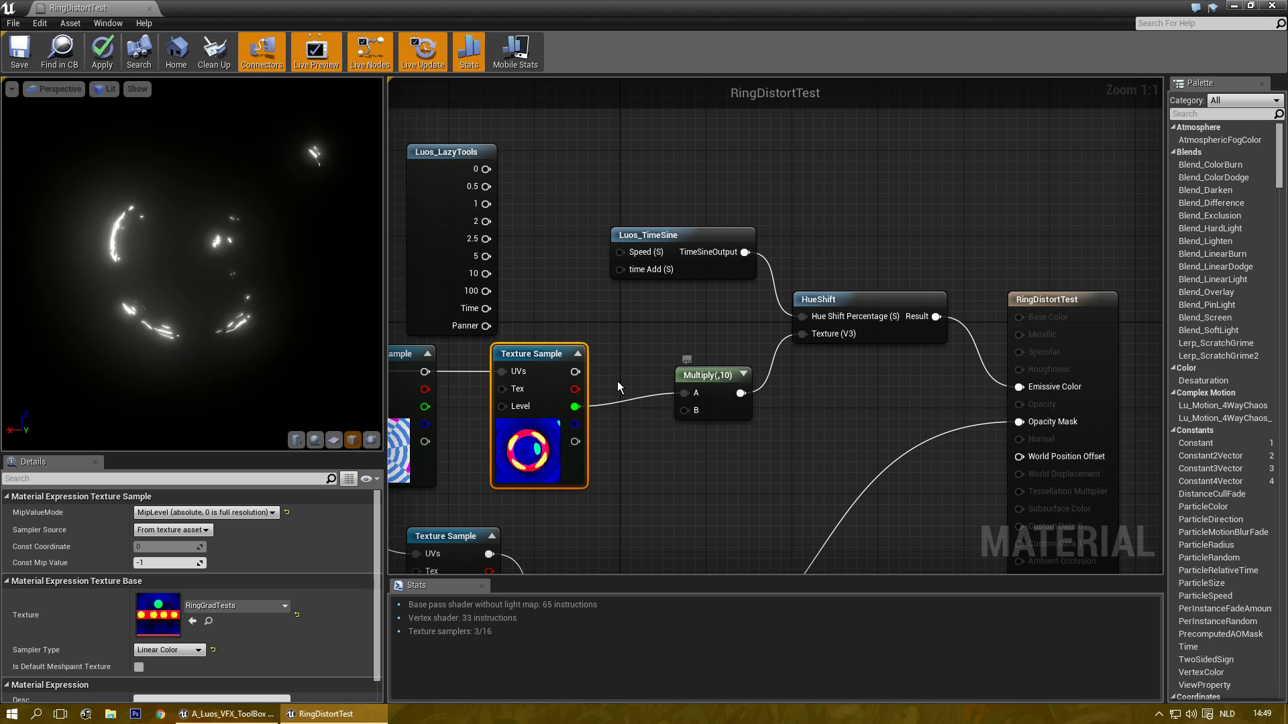
drag(696, 401, 695, 396)
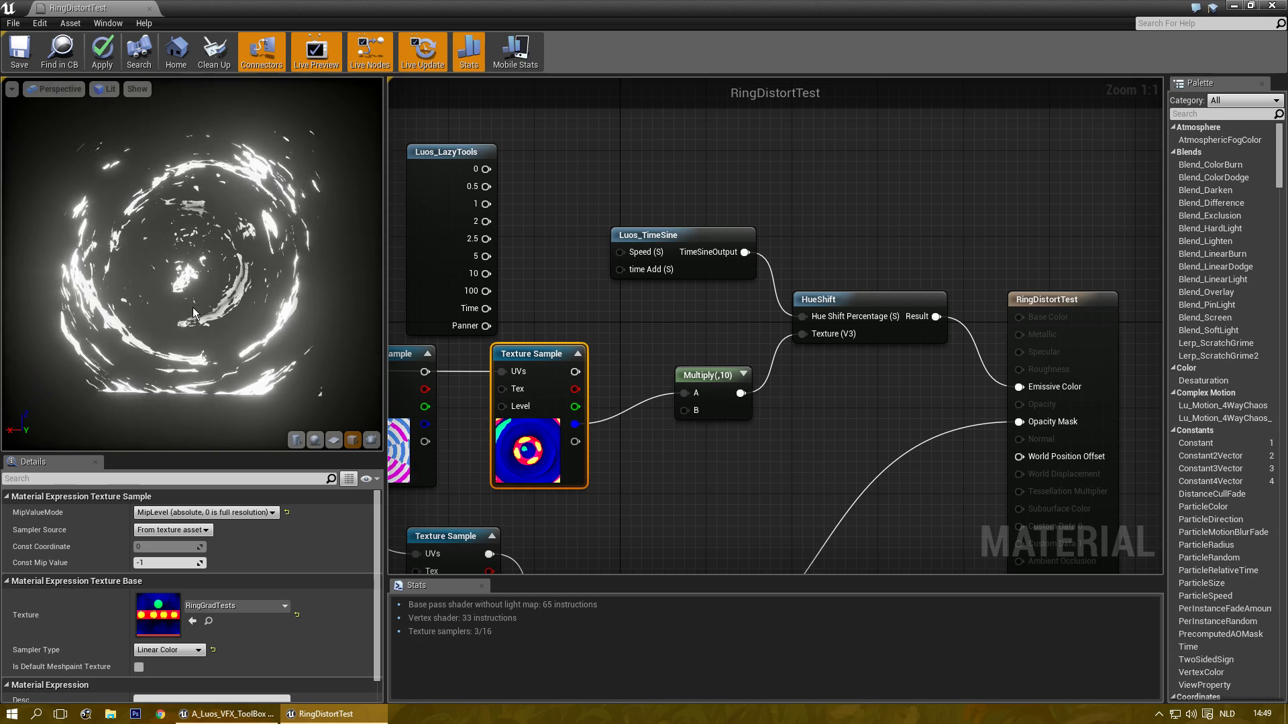
- Preview the material on a sphere and switch the preview shape to a cylinder
click(314, 440)
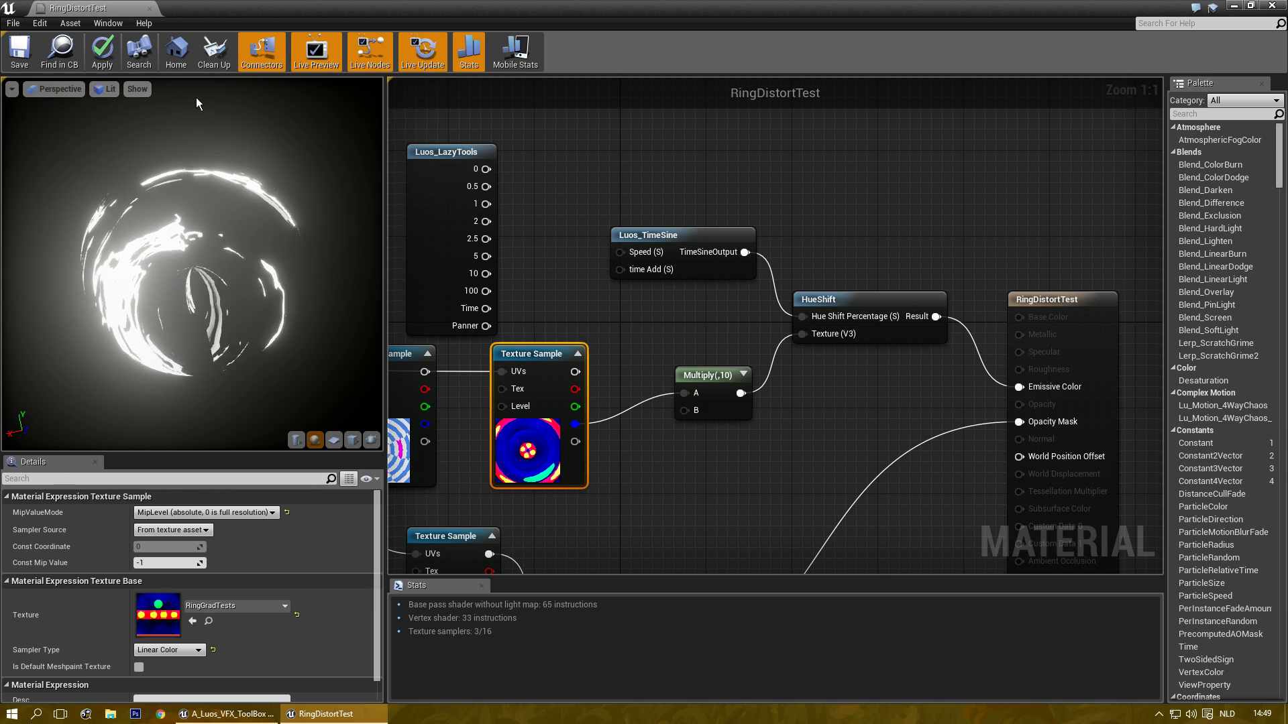
click(295, 440)
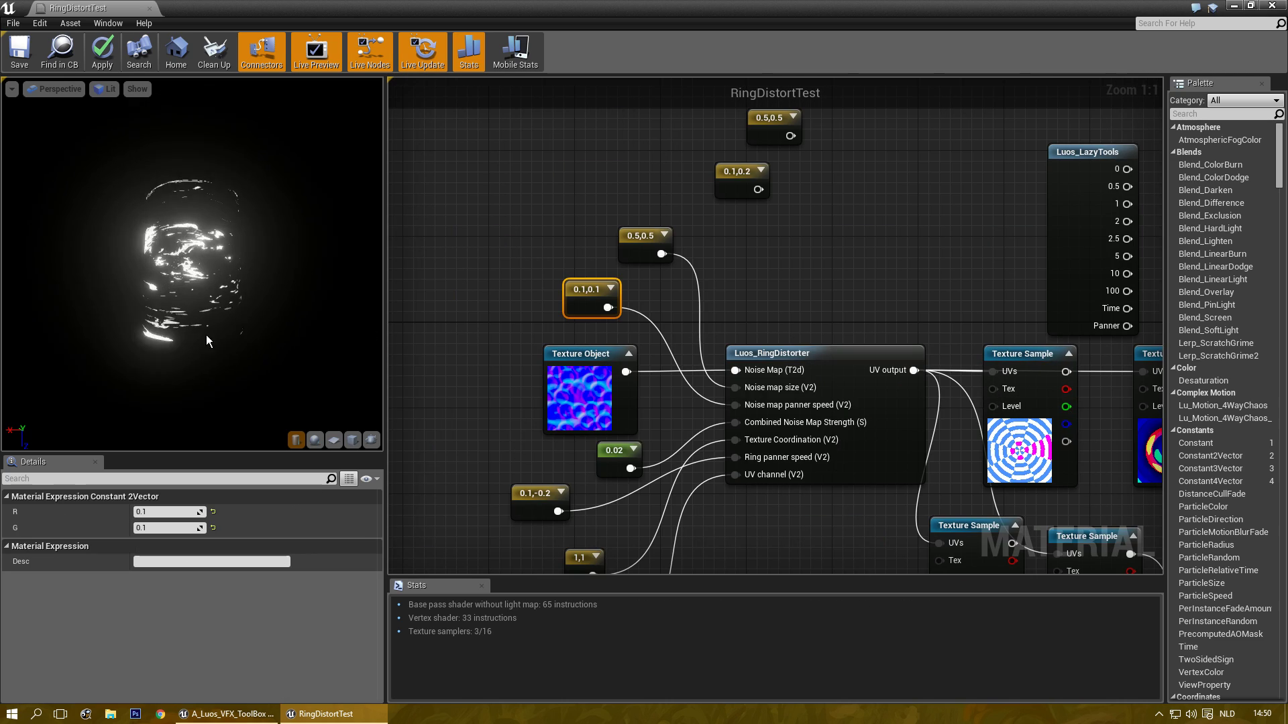
right_drag(809, 328, 390, 314)
right_drag(837, 420, 728, 366)
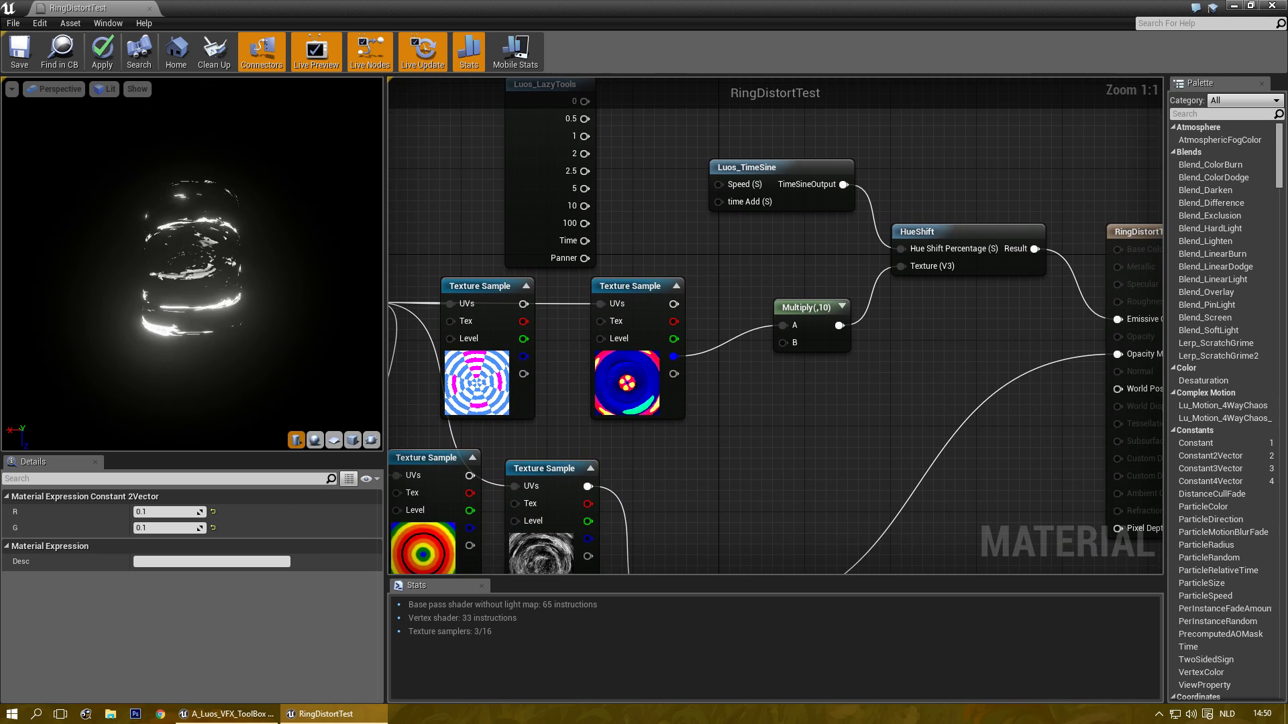